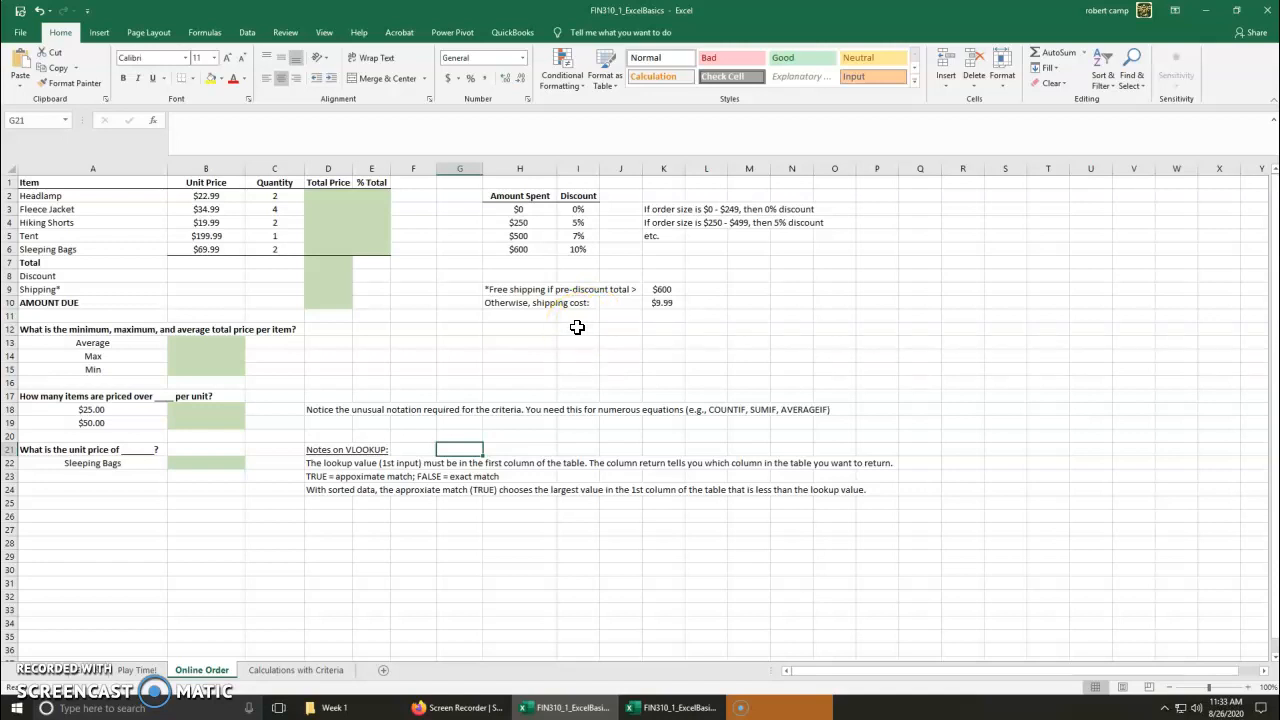
Step: Calculate the Headlamp's Total Price in D2 as unit price times quantity with =B2*C2
left_click(336, 196)
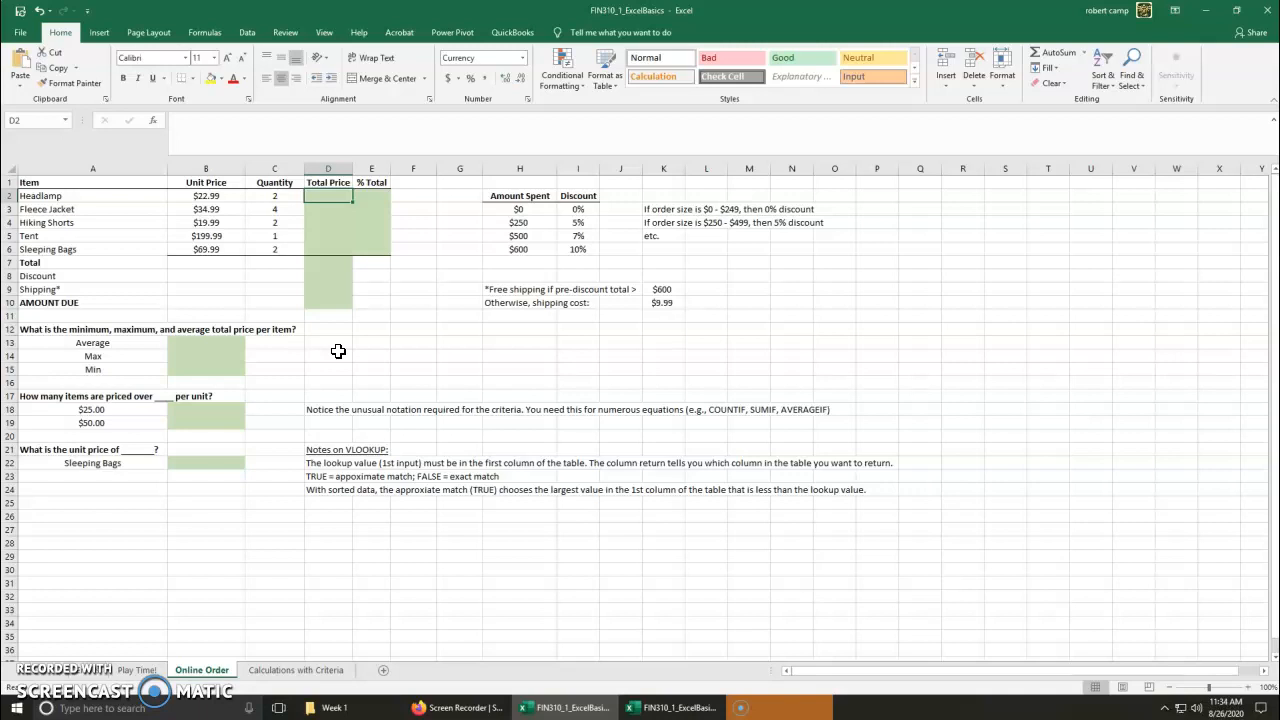
type("=")
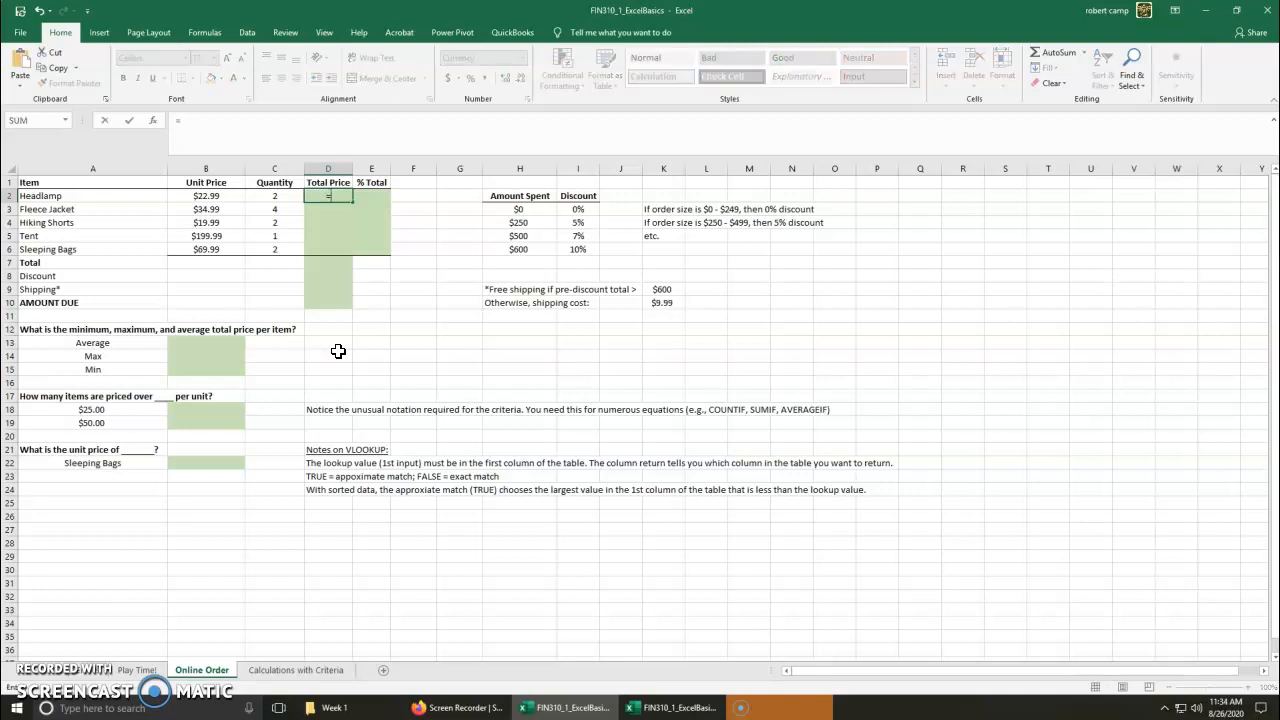
left_click(214, 195)
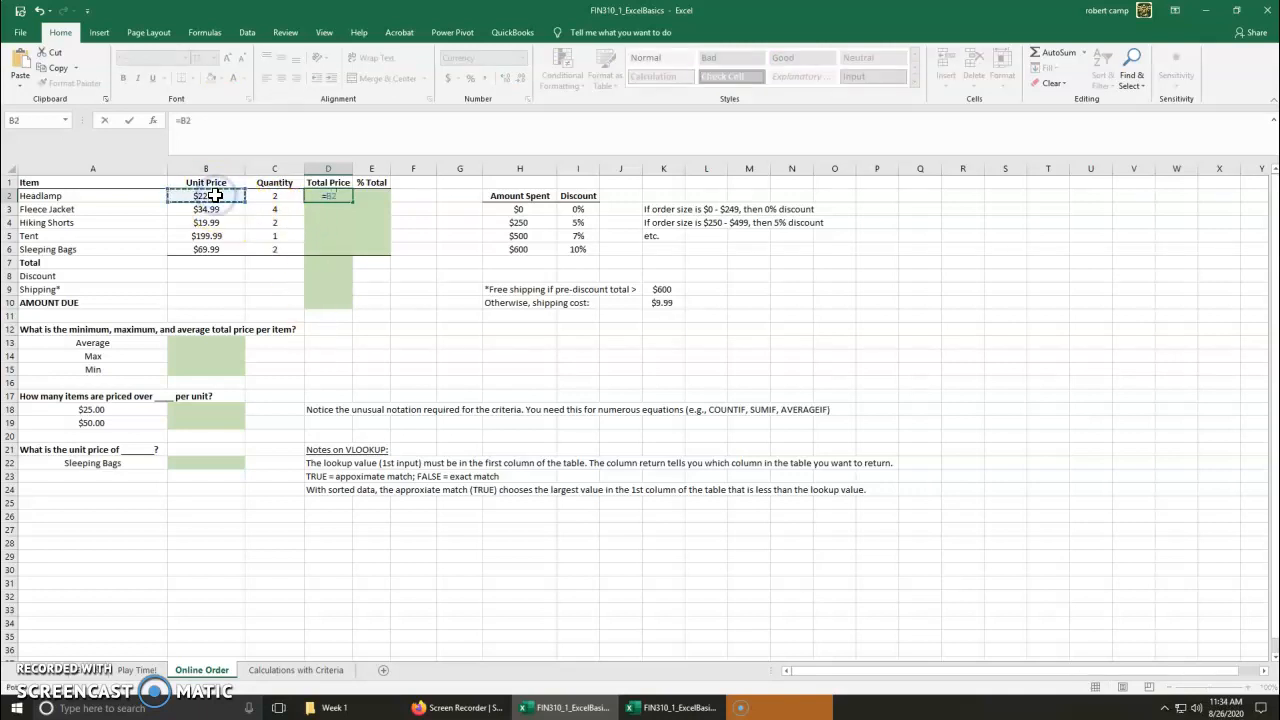
type("*")
left_click(268, 208)
left_click(281, 193)
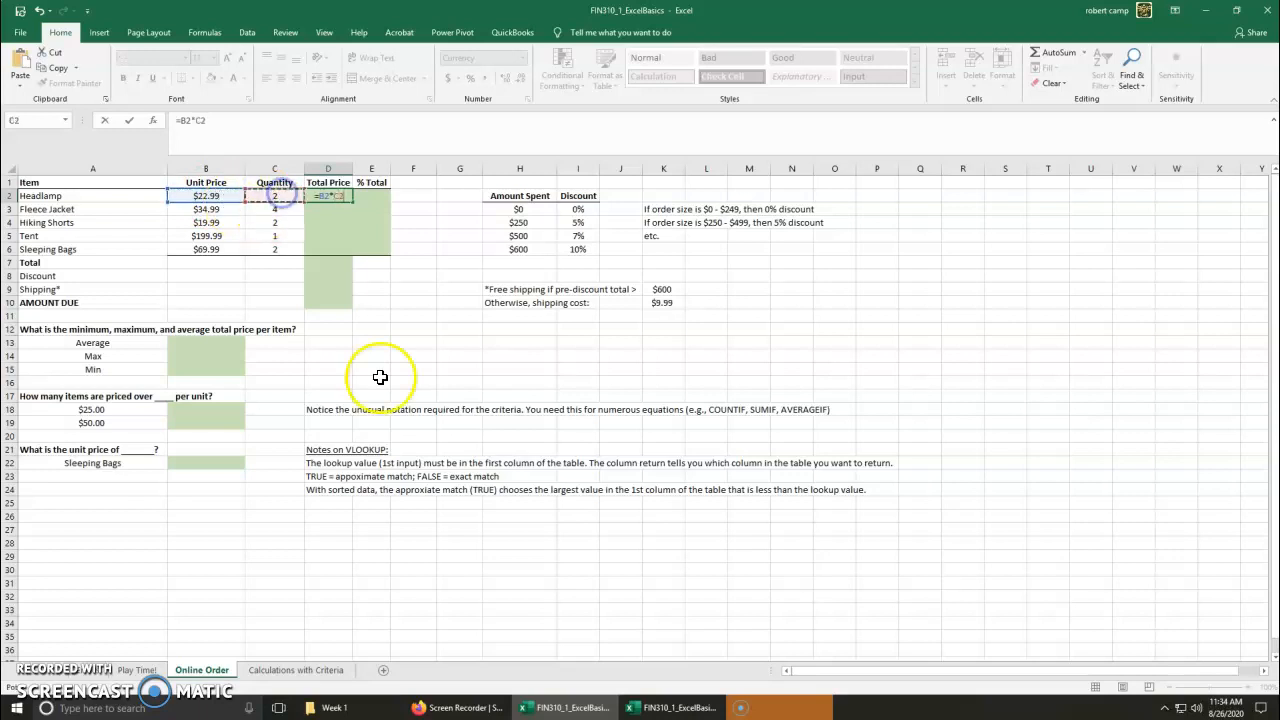
key("Return")
key("Up")
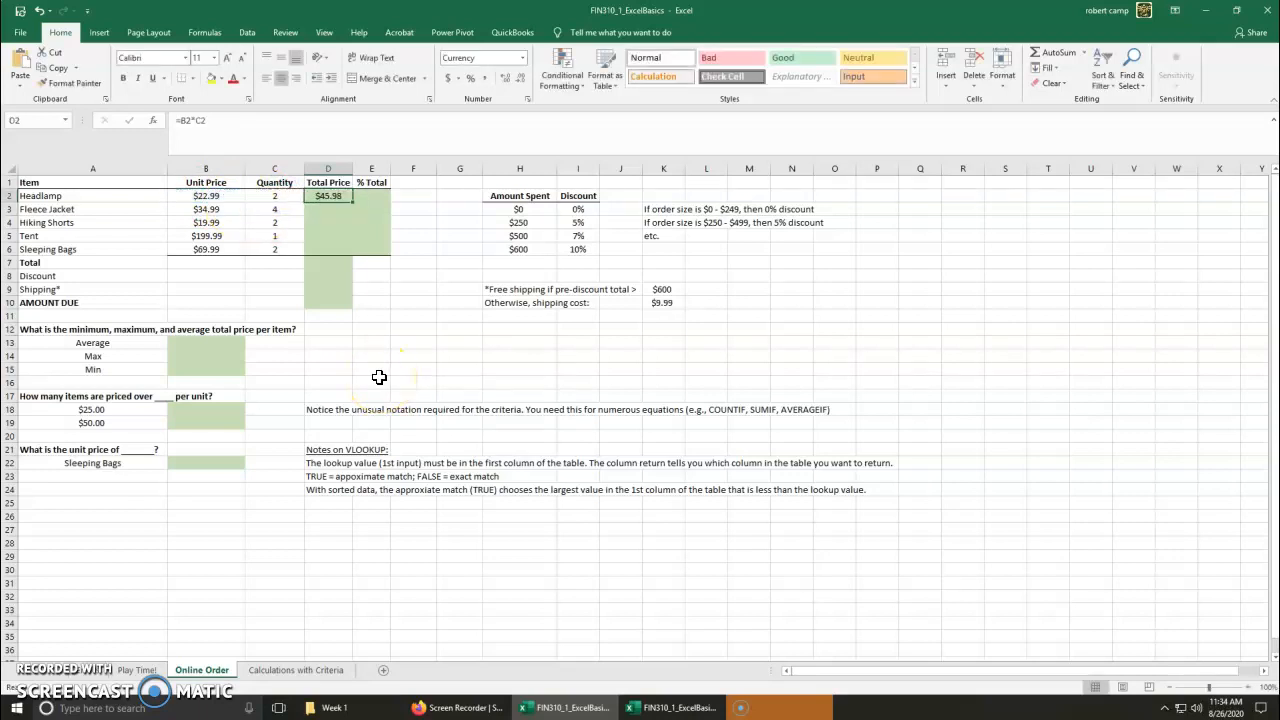
left_click(251, 133)
left_click_drag(251, 133, 201, 132)
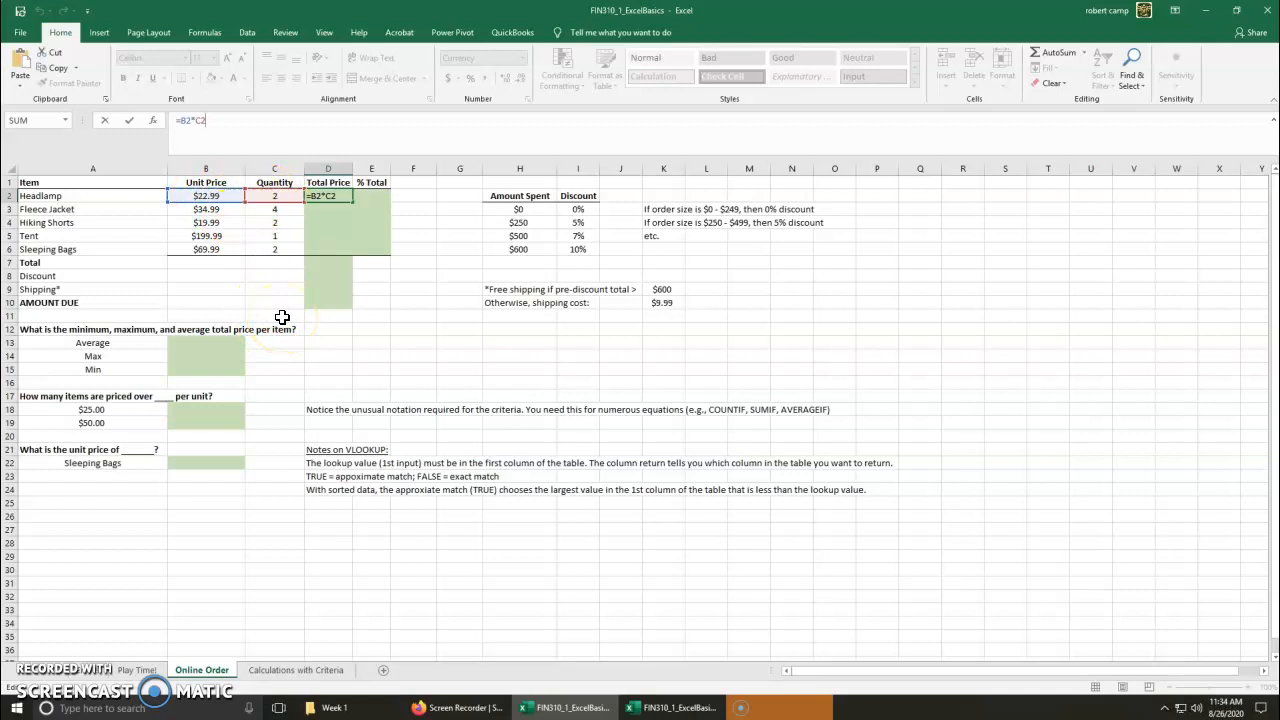
key("Return")
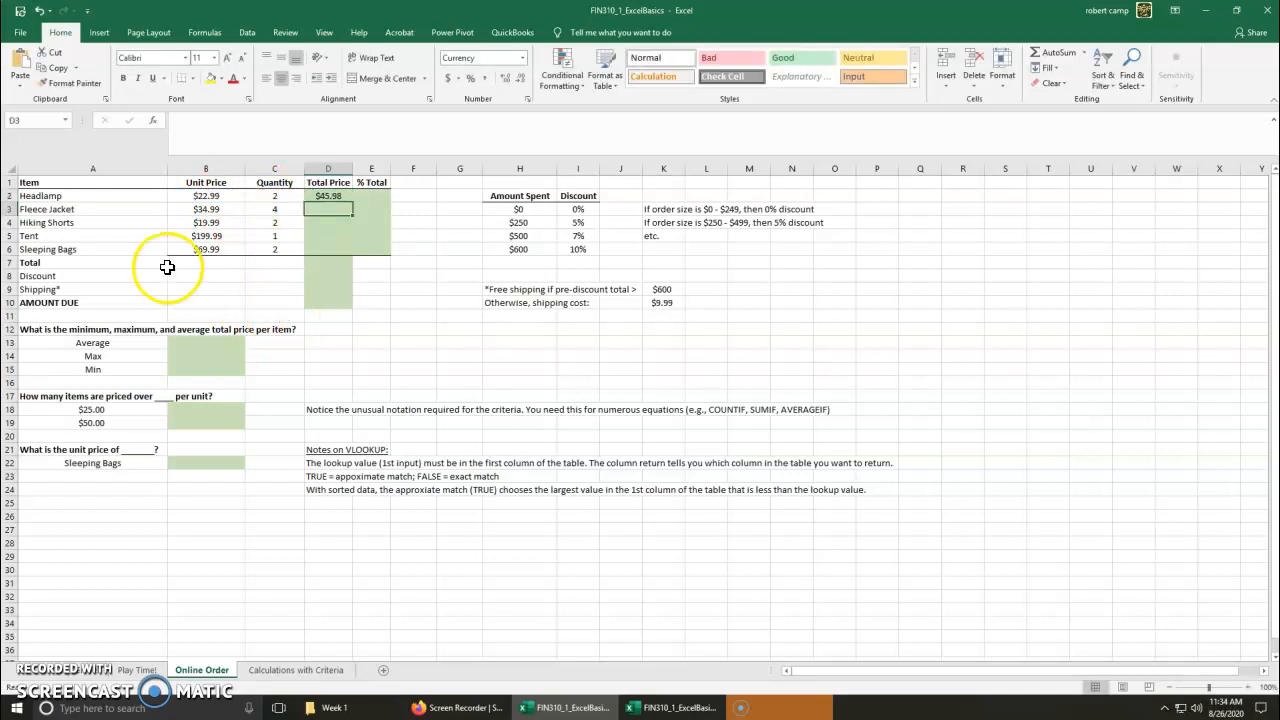
Step: Copy the Headlamp's Total Price formula down to the other items through Sleeping Bags in D6
left_click(340, 197)
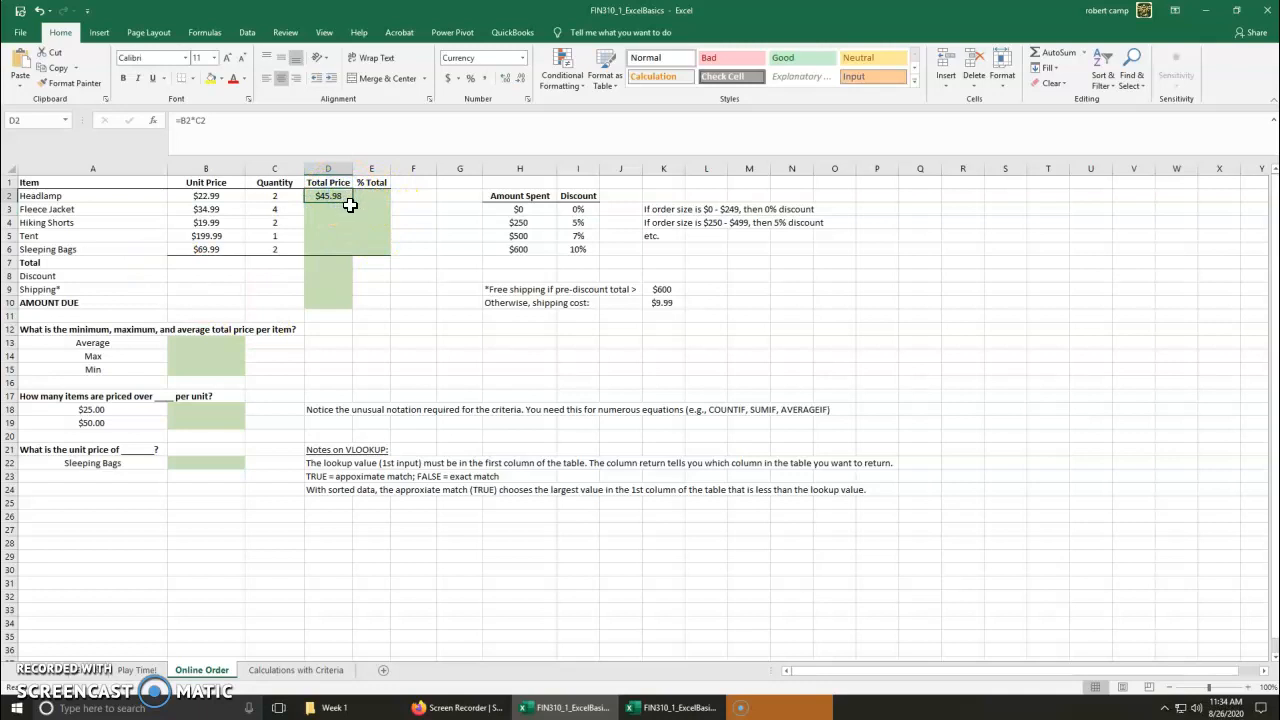
left_click_drag(350, 203, 343, 251)
left_click(366, 329)
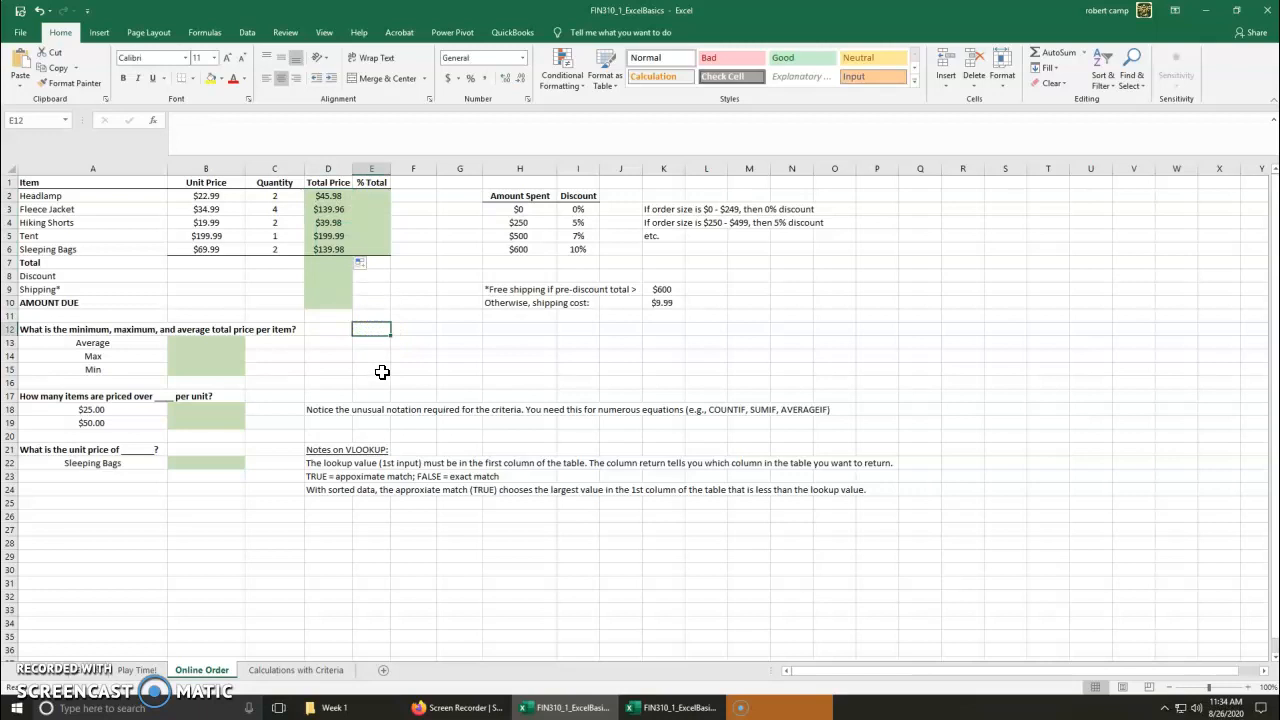
Step: Add up the item prices in the order's Total cell D7 with =SUM(D2:D6)
left_click(316, 263)
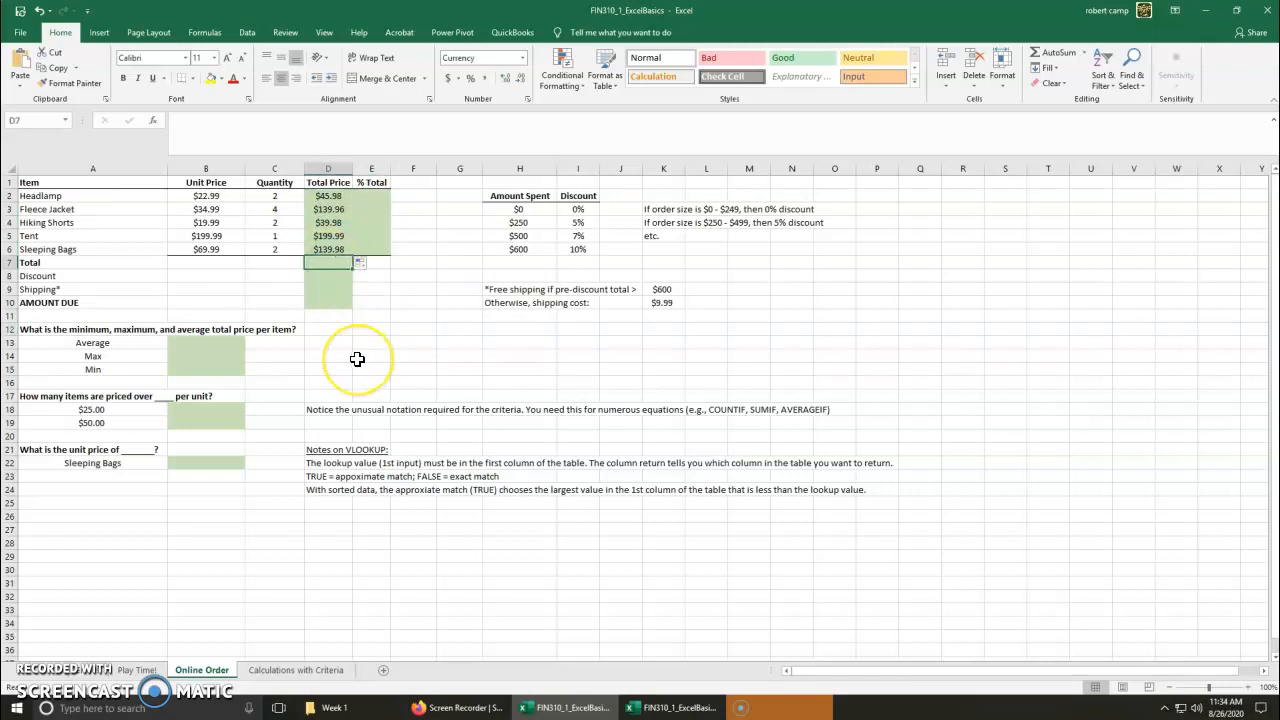
type("=")
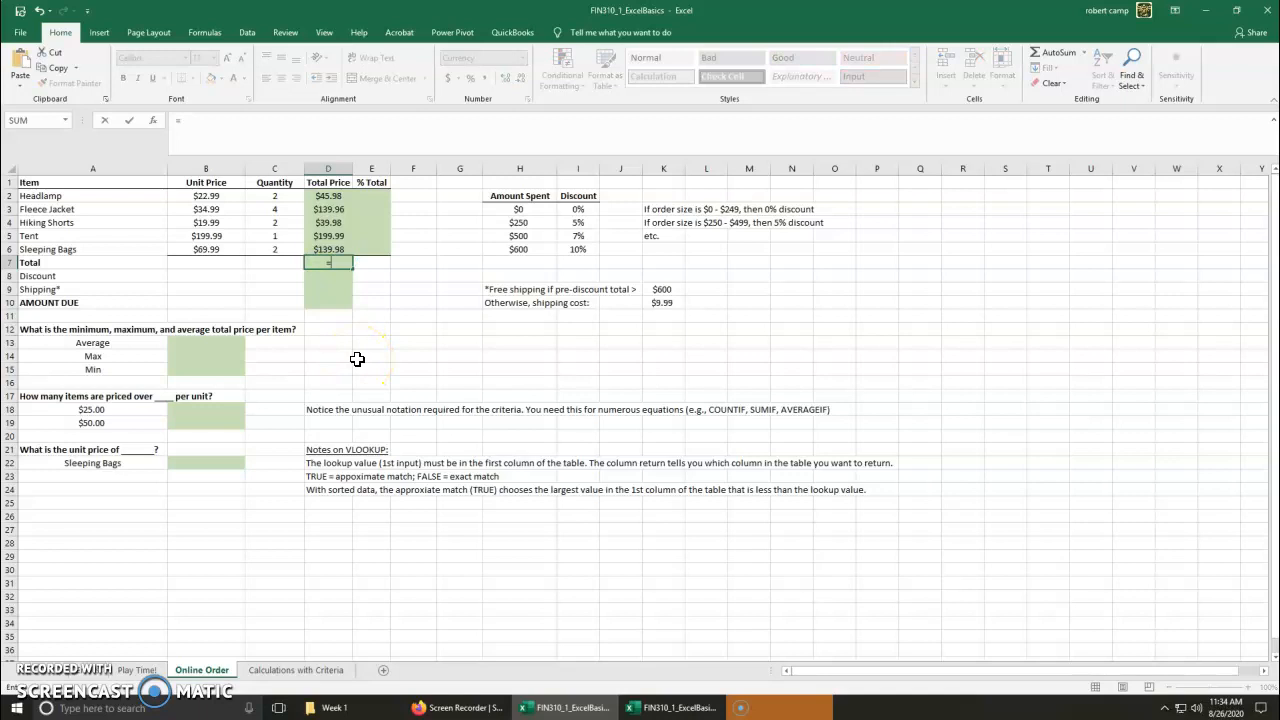
left_click(332, 195)
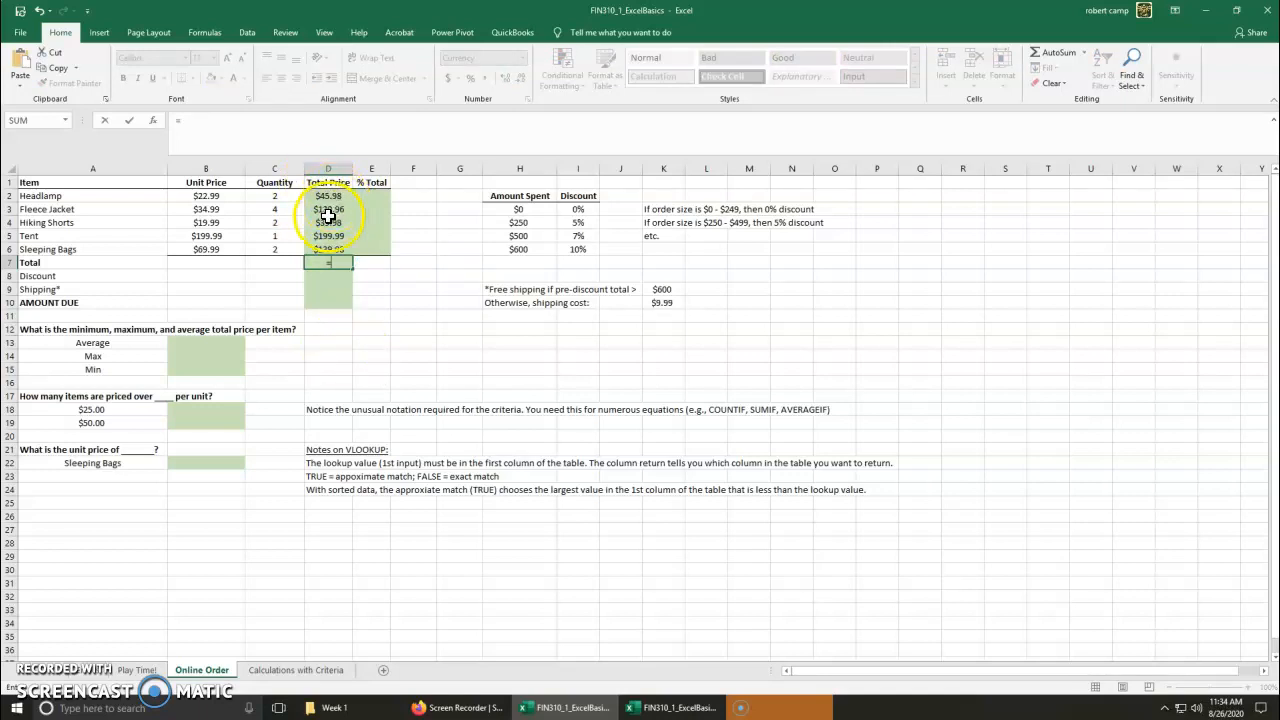
left_click(332, 263)
type("sum(*")
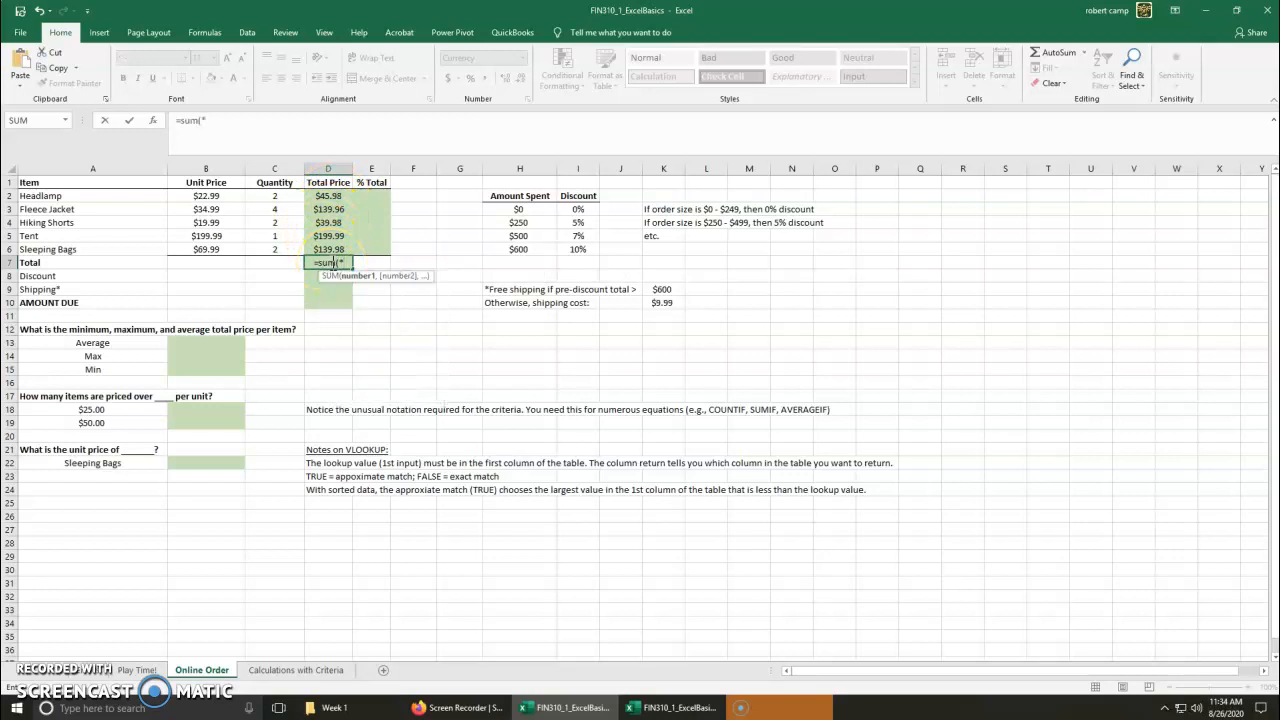
key("BackSpace")
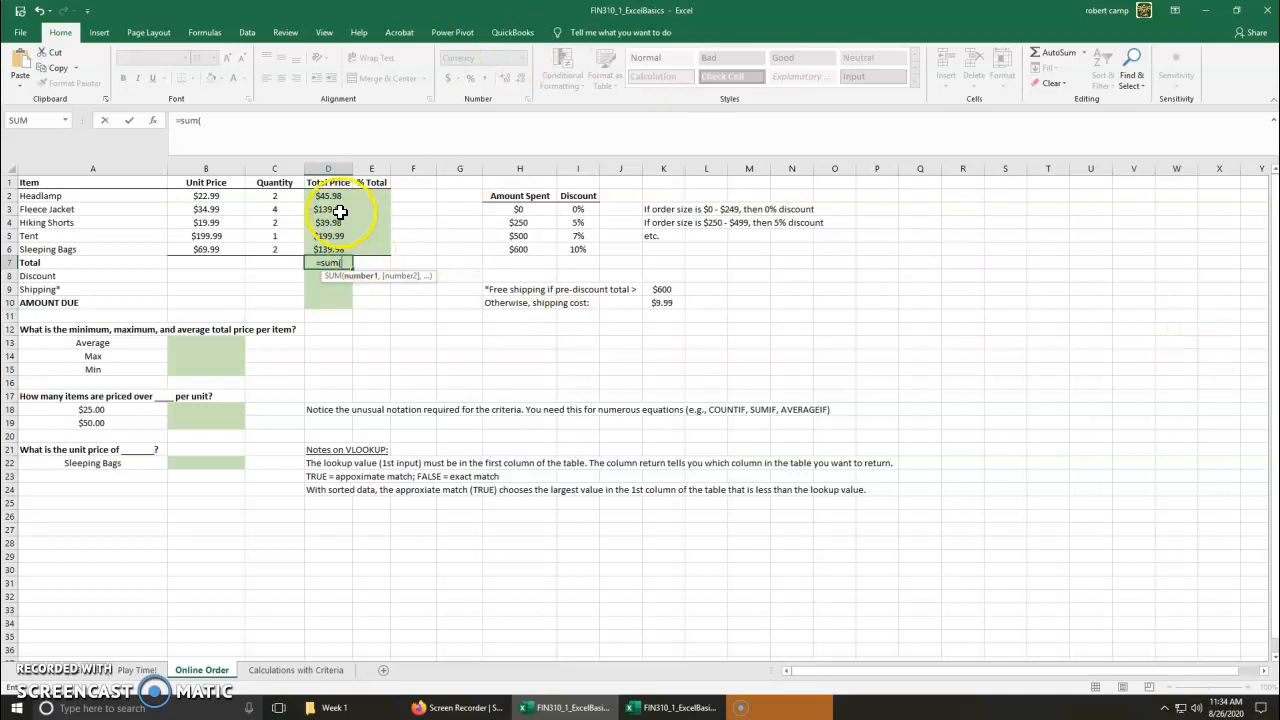
left_click_drag(333, 191, 340, 247)
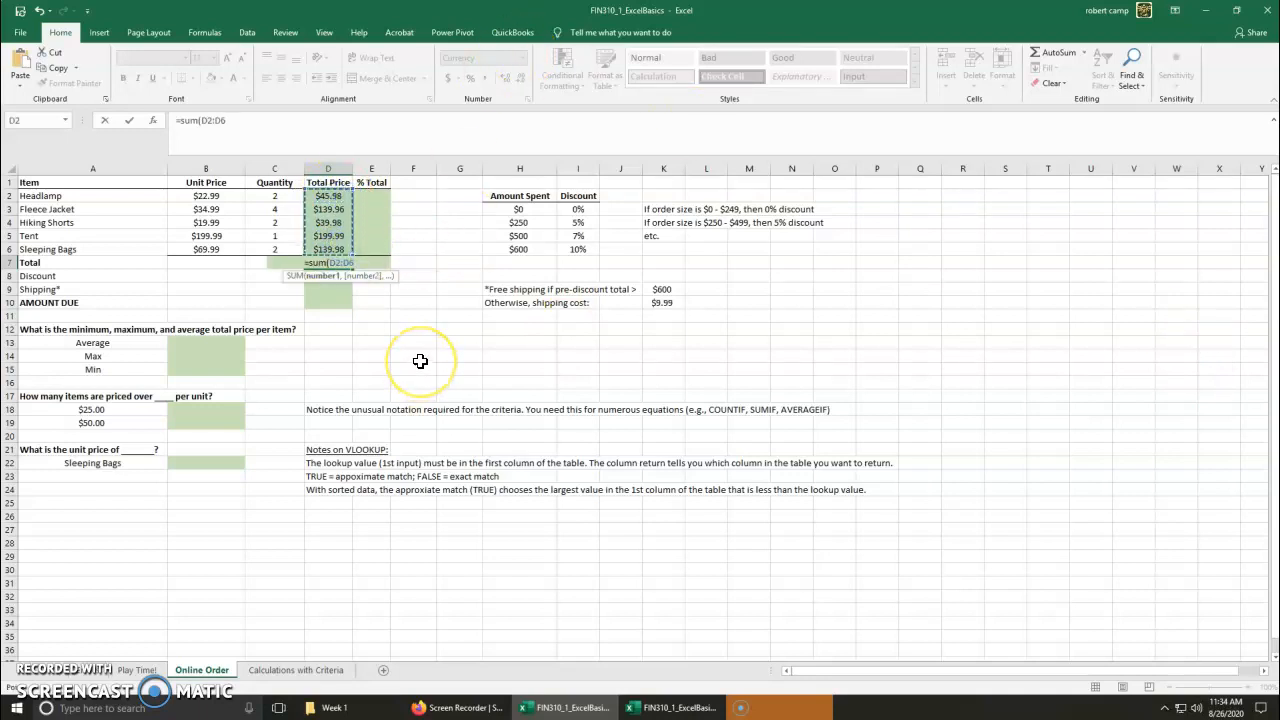
key("Return")
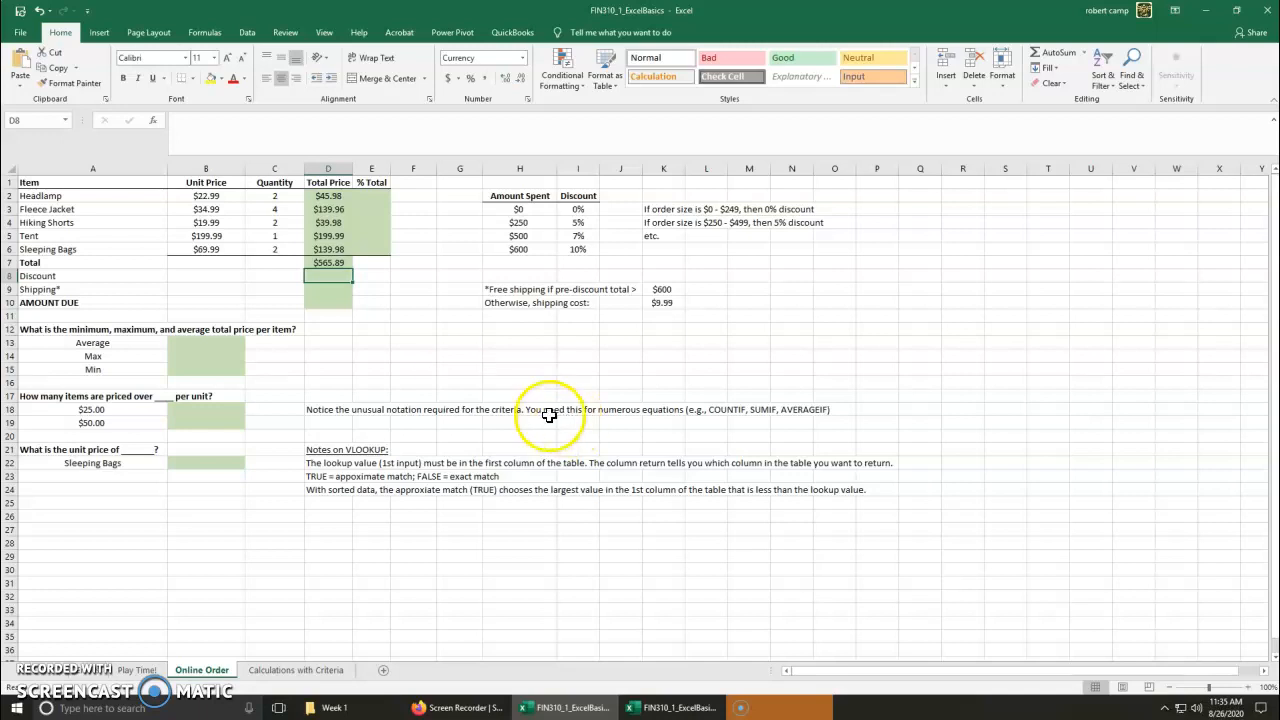
Step: Try extending the sum range in the order's Total cell D7 to B2:D6
left_click(34, 688)
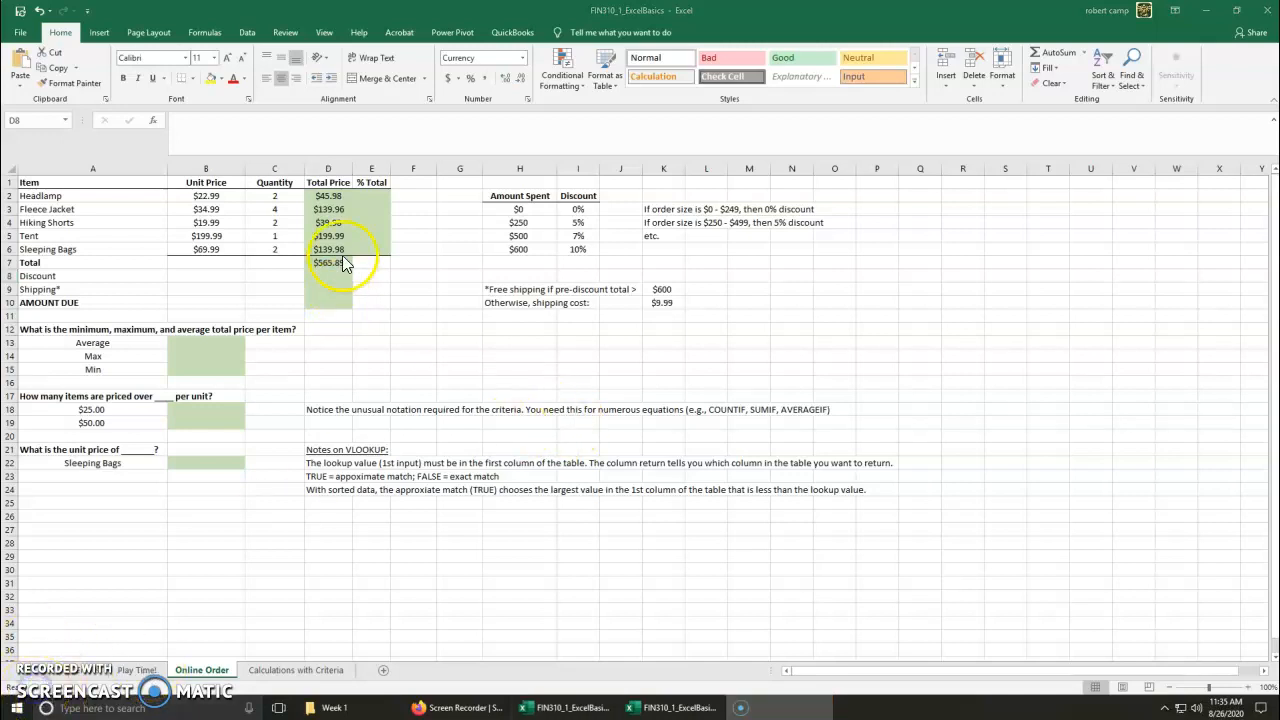
double_click(341, 271)
left_click(341, 264)
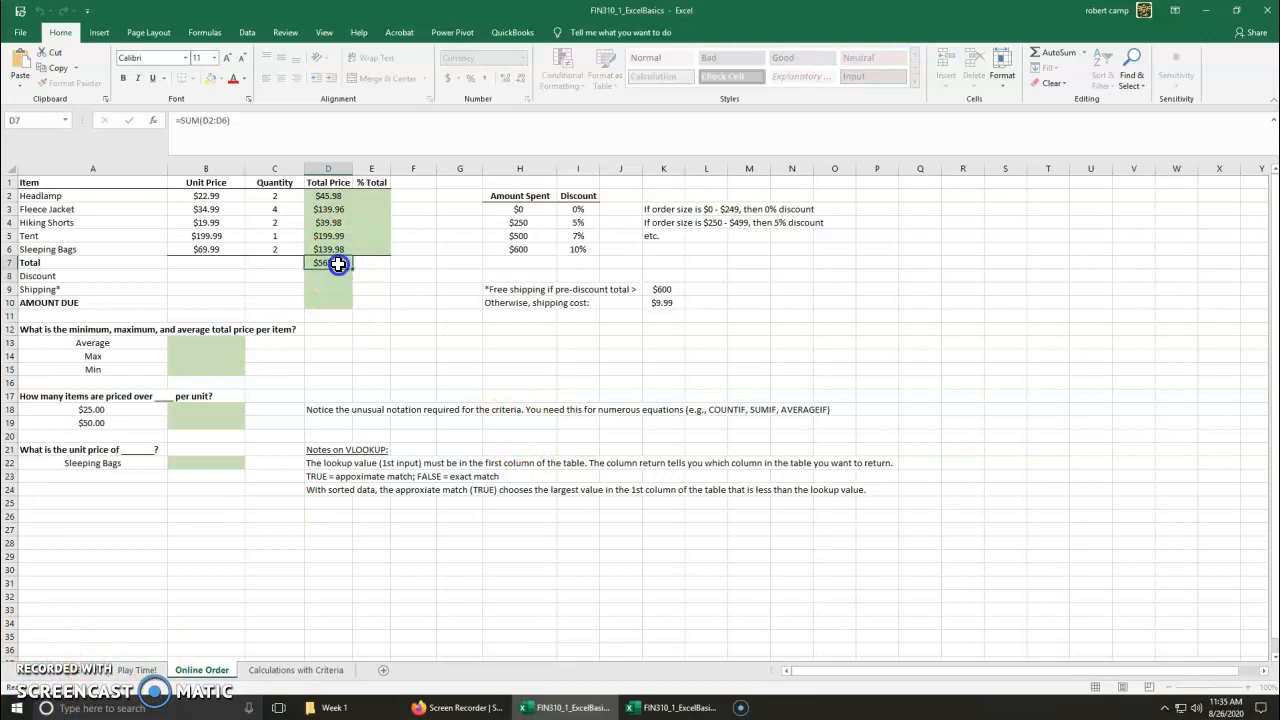
left_click(217, 120)
left_click_drag(218, 119, 227, 121)
key("BackSpace")
left_click_drag(190, 197, 337, 254)
key("Return")
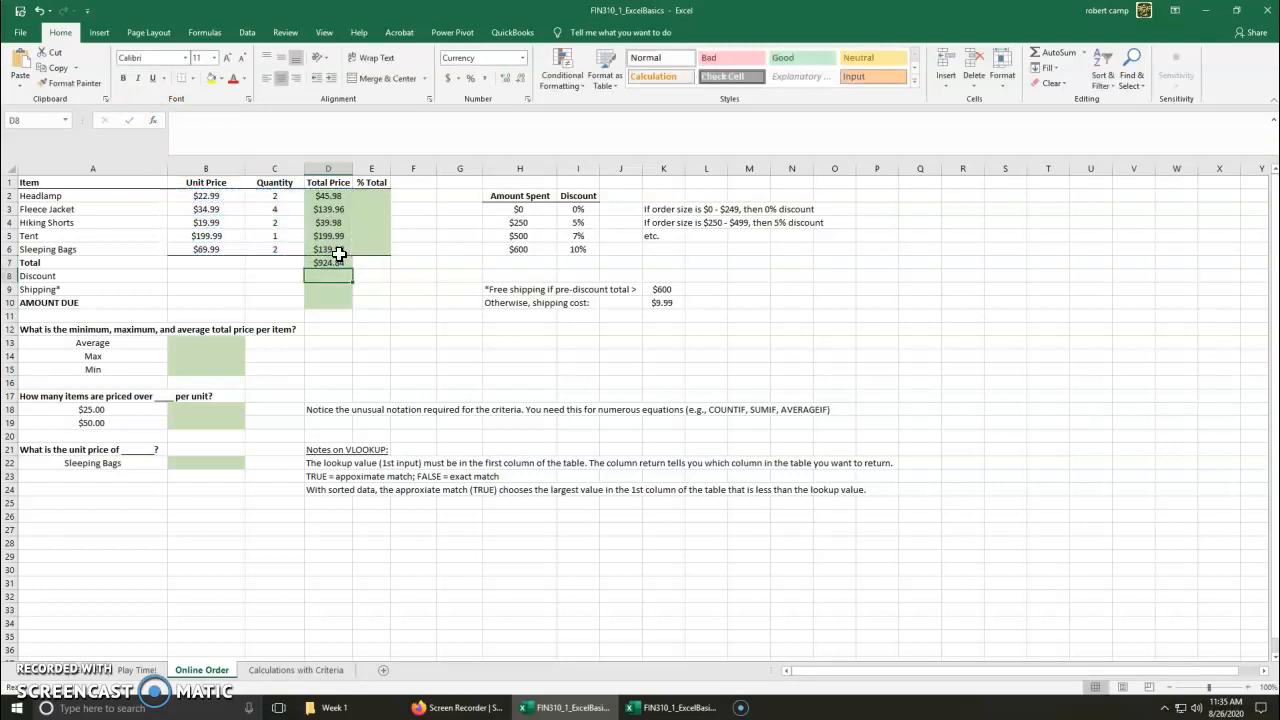
Step: Correct the start of the sum range in D7 so that the formula reads =SUM(D2:D6)
left_click(342, 261)
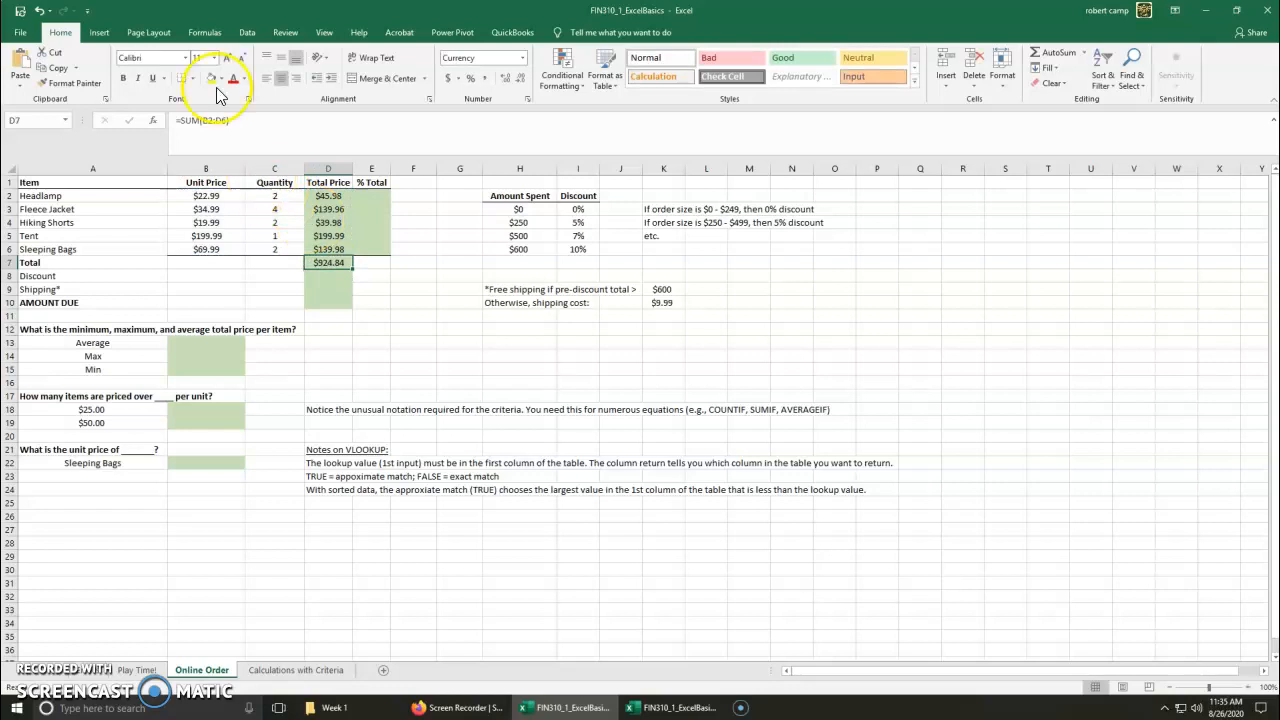
left_click(205, 120)
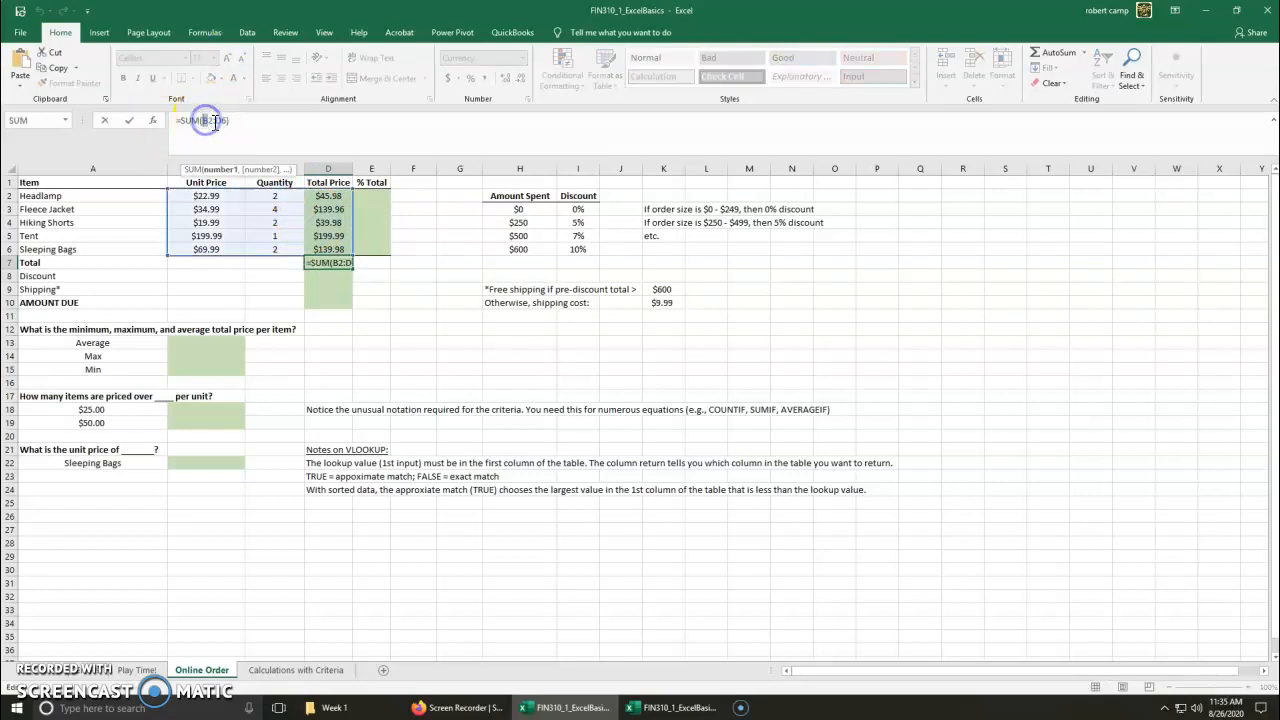
key("BackSpace")
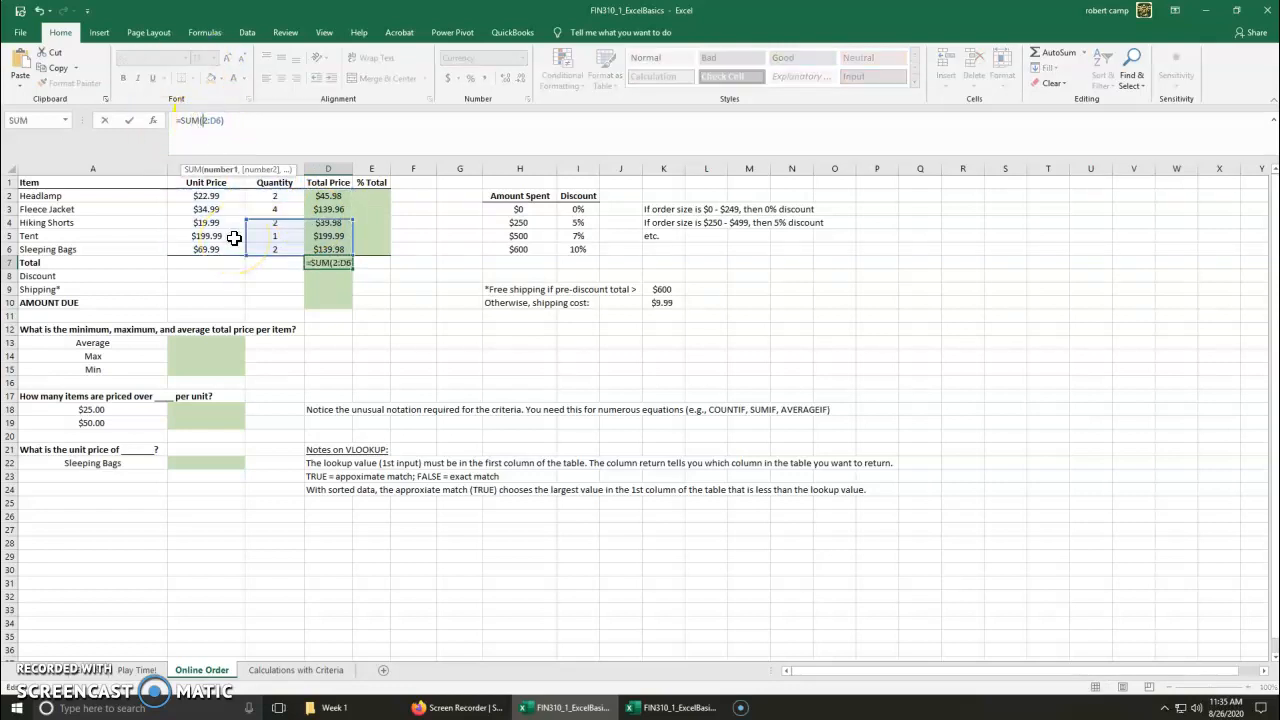
type("D")
key("Return")
key("Up")
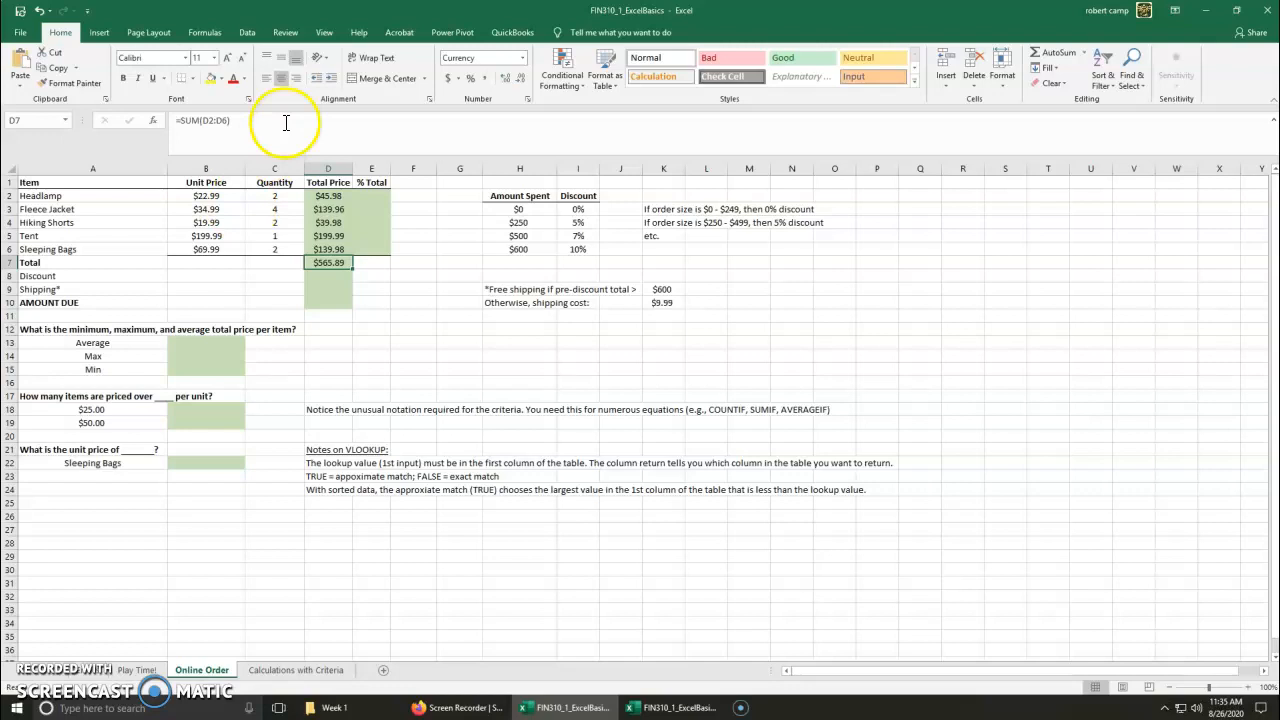
Step: Calculate the Headlamp's % Total in E2 by dividing its total price by the order total with =D2/D7
key("alt+Tab")
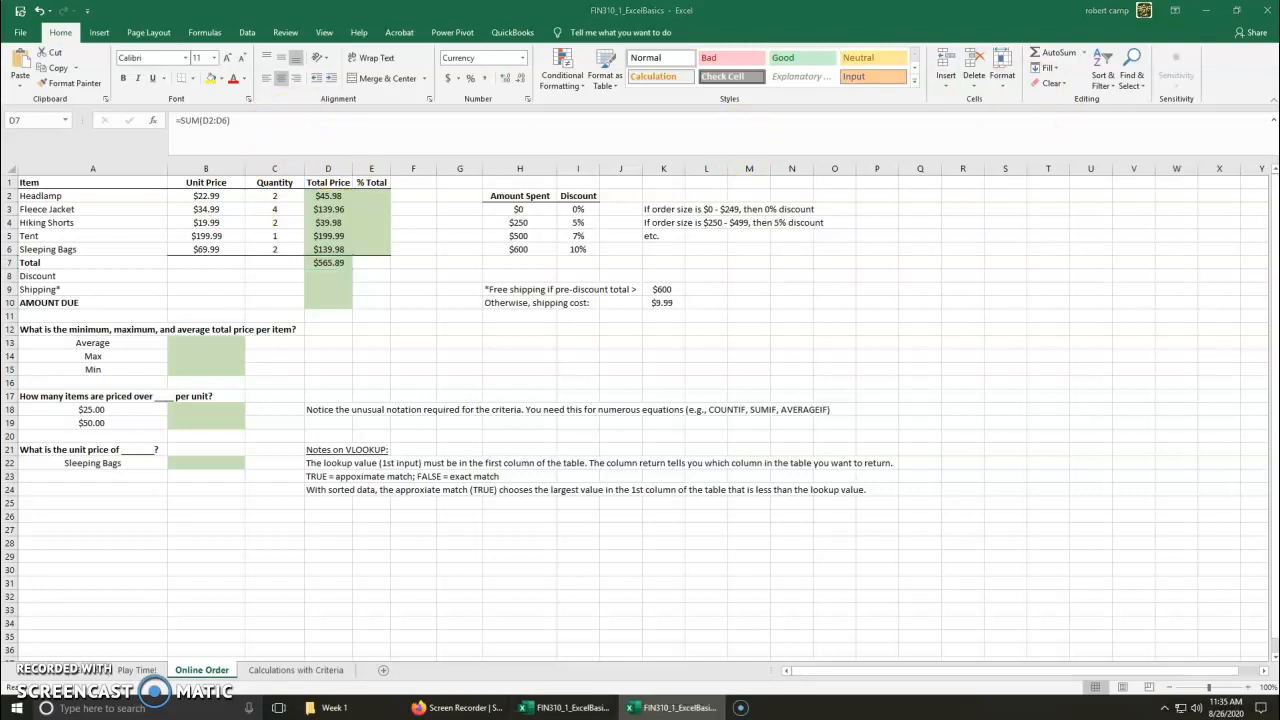
left_click(373, 195)
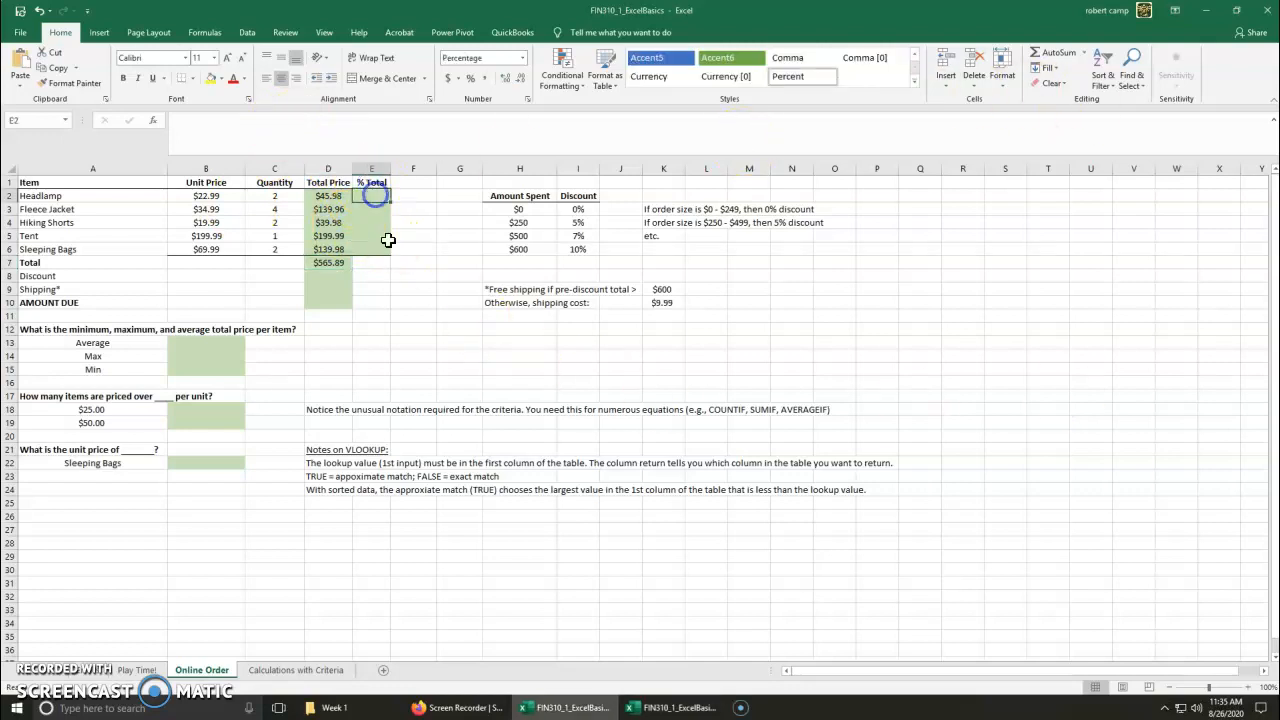
type("=")
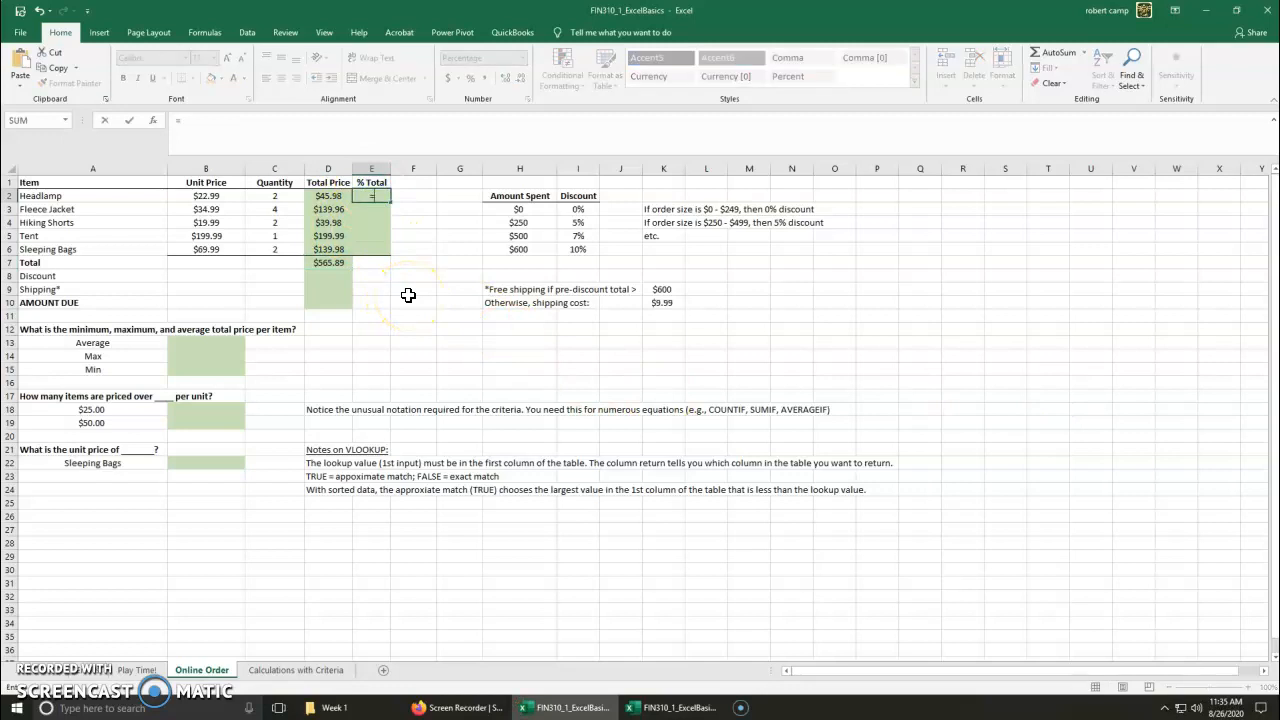
left_click(328, 196)
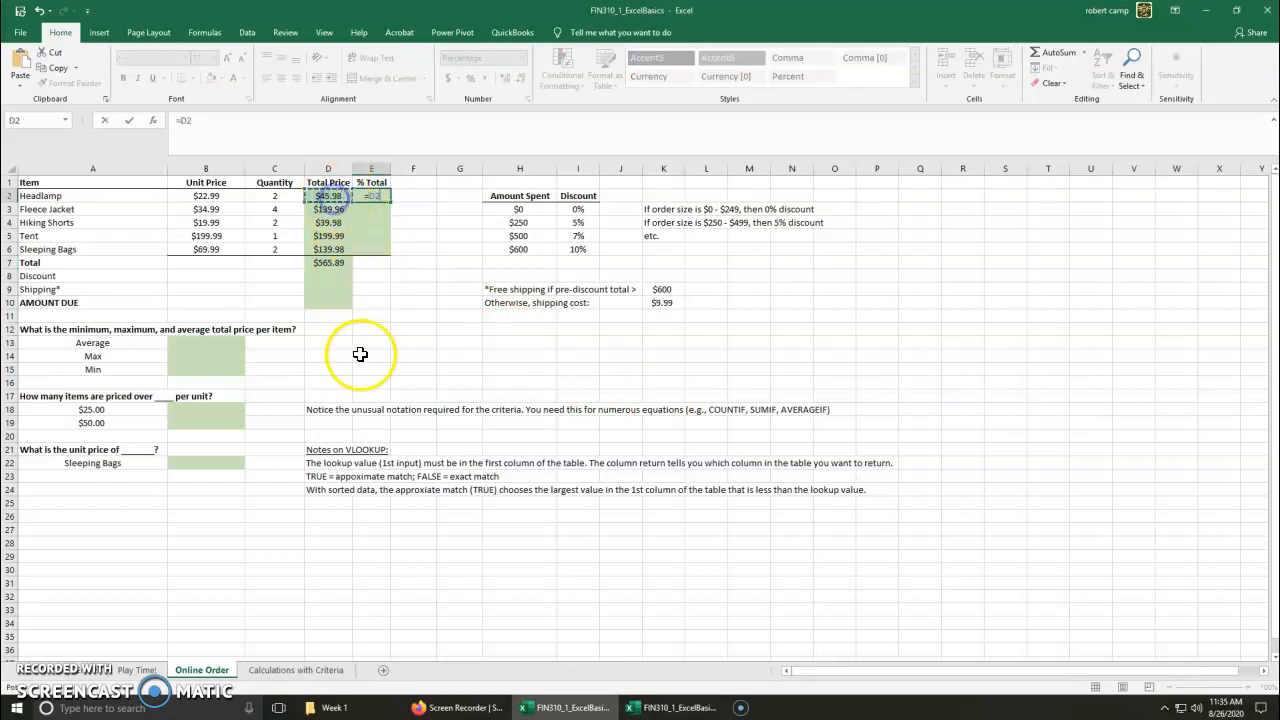
type("/")
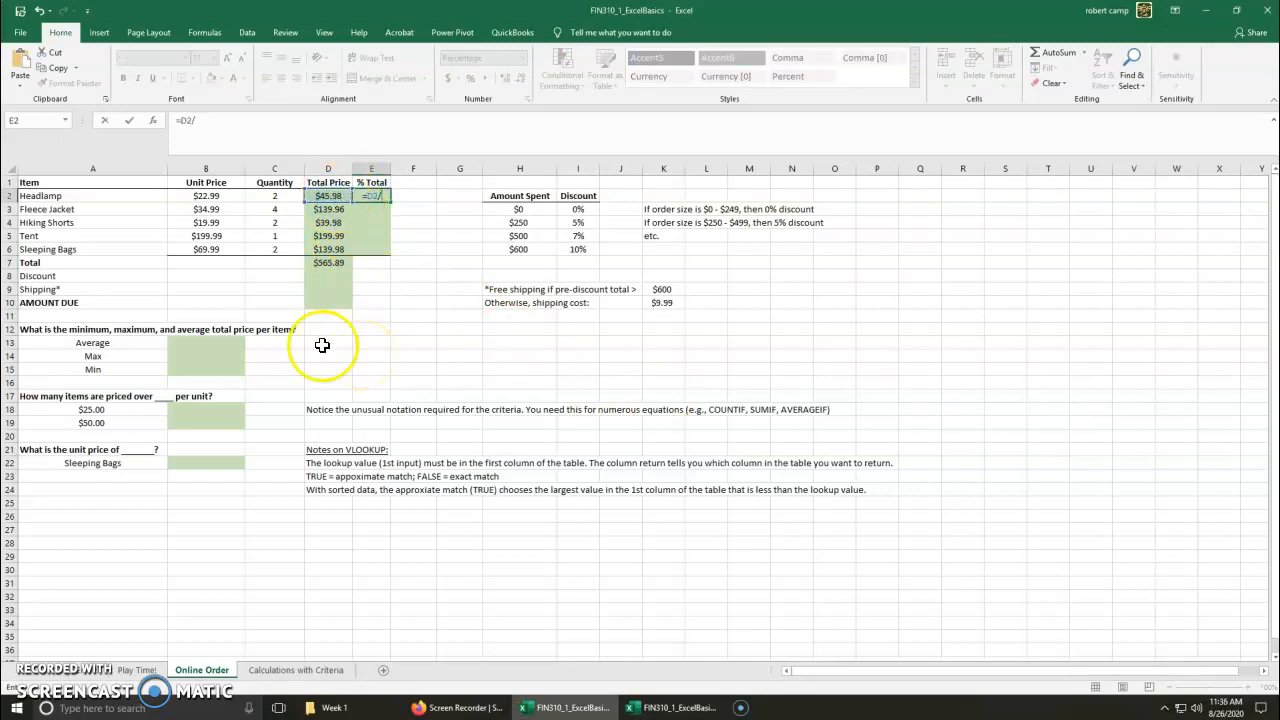
left_click(330, 263)
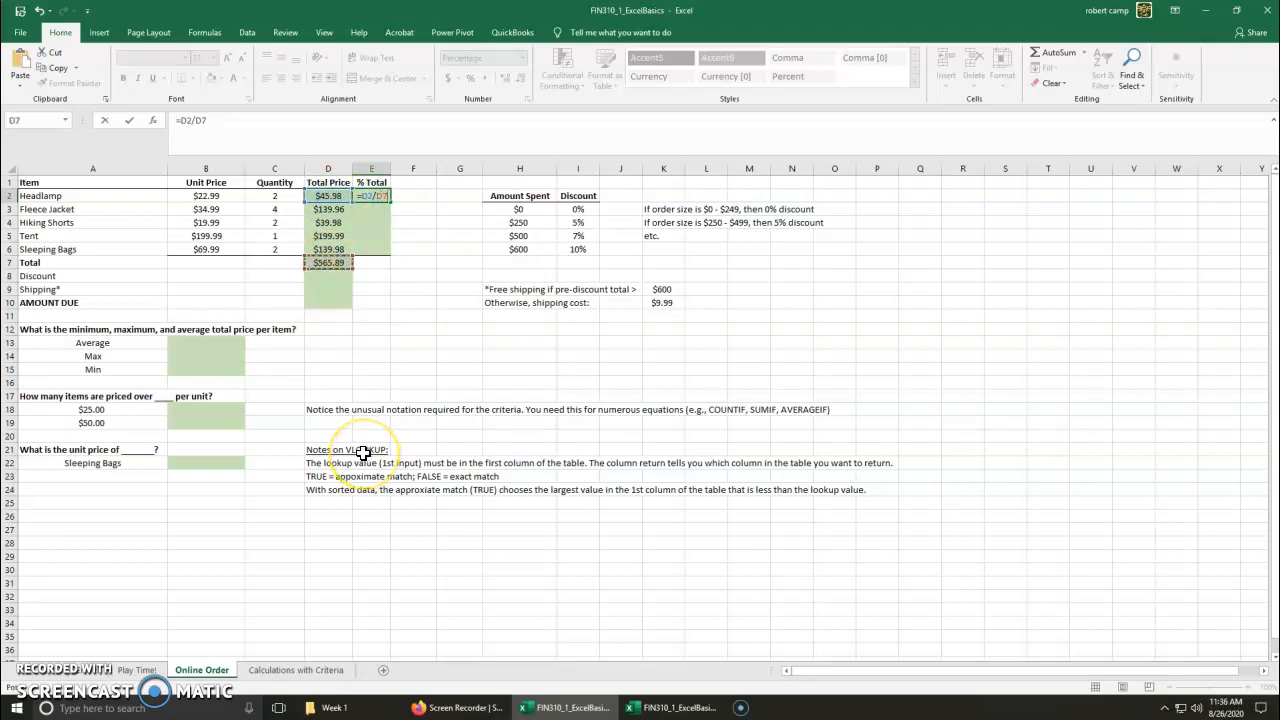
key("Return")
Step: Copy the Headlamp's % Total formula down to the remaining items through E6
left_click(386, 196)
left_click_drag(390, 196, 401, 262)
left_click(400, 356)
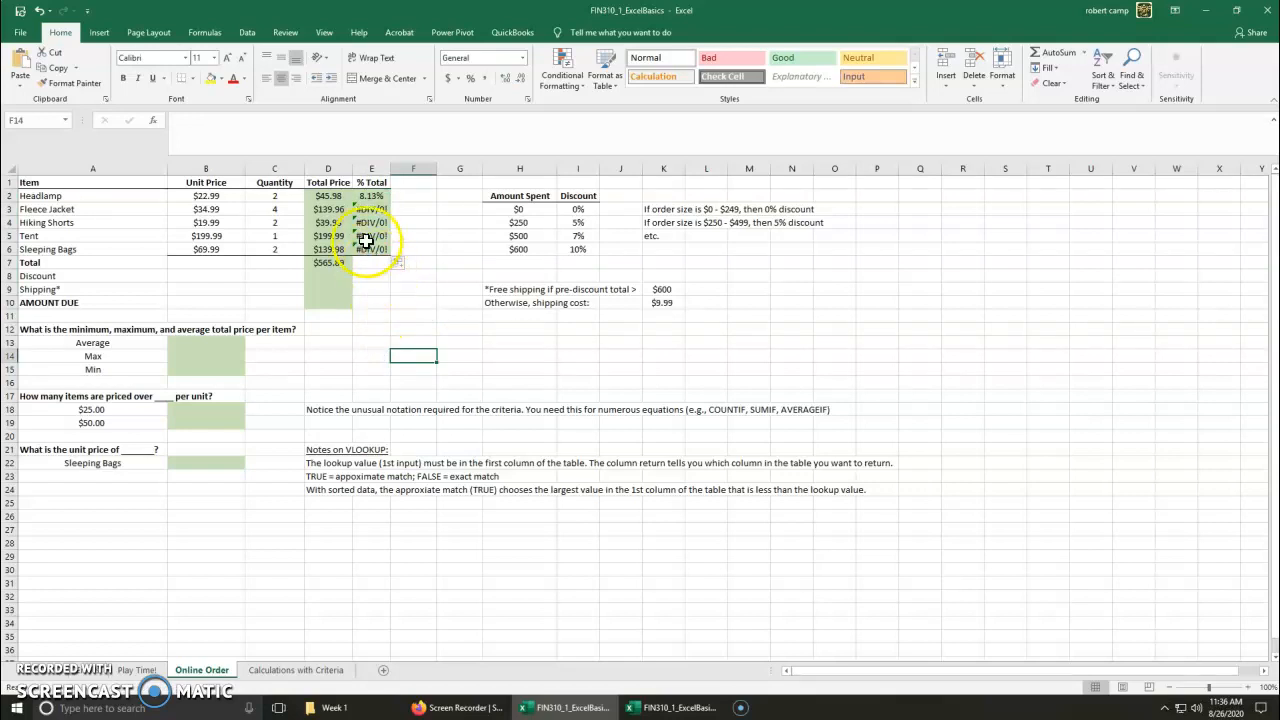
Step: Check the cell references in the Fleece Jacket's % Total formula and make the Headlamp formula's total reference absolute as =D2/$D$7
left_click(366, 208)
left_click(329, 120)
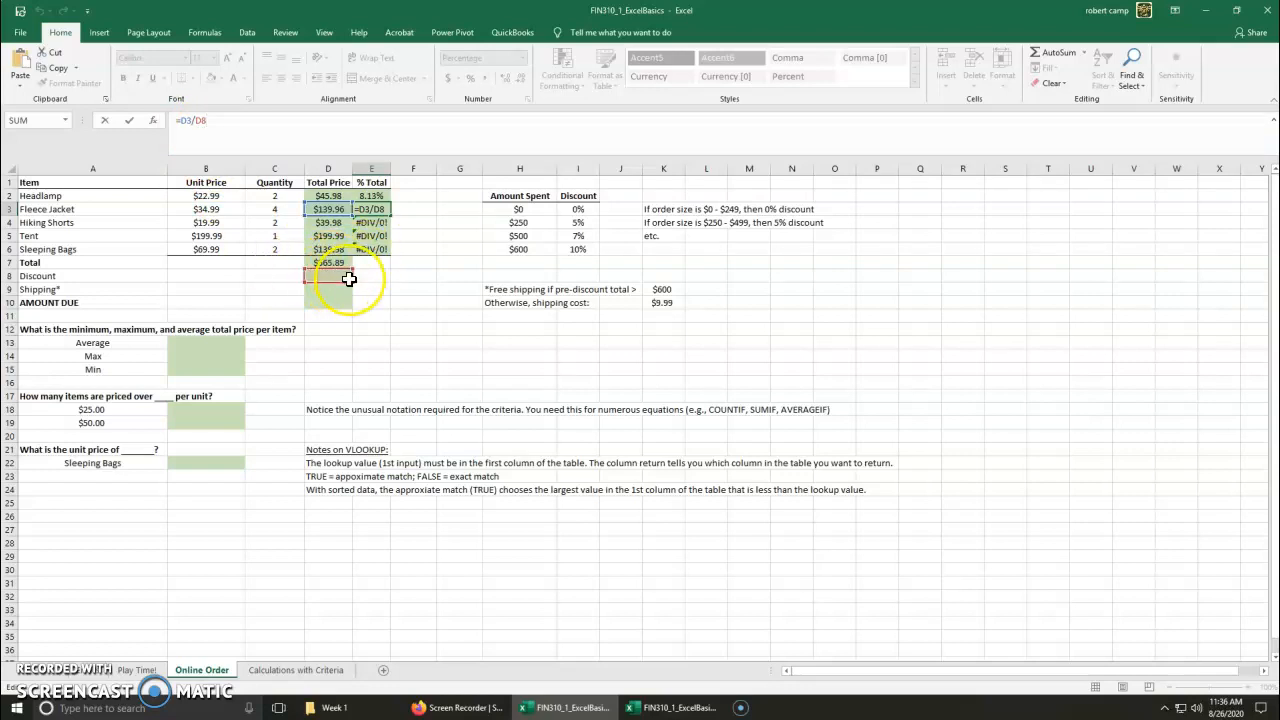
key("Return")
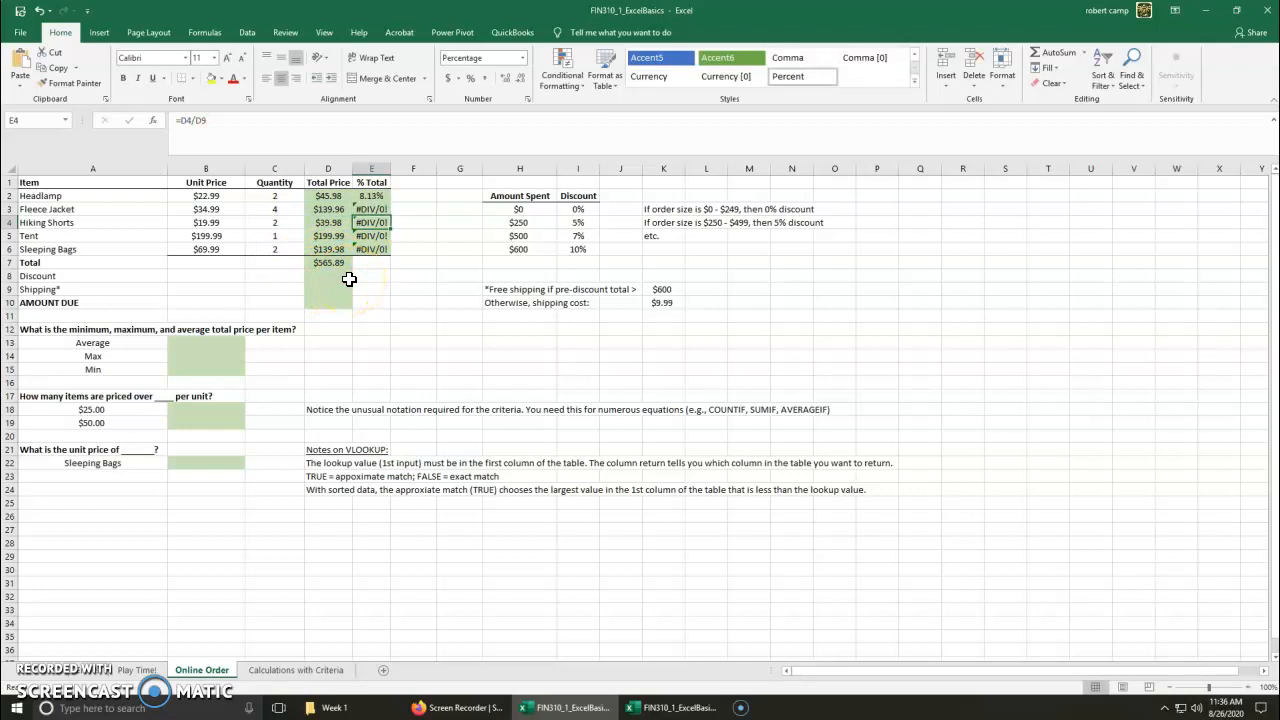
left_click(327, 262)
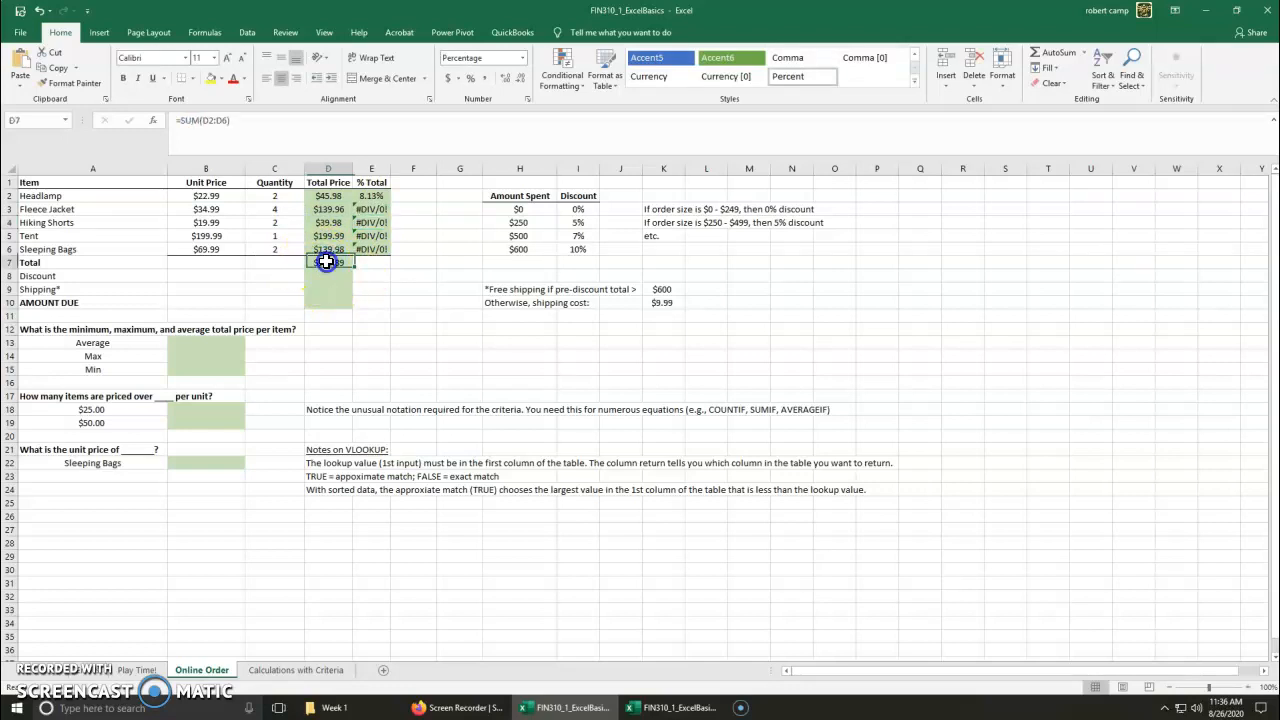
left_click(368, 209)
left_click(370, 195)
left_click(205, 120)
key("F4")
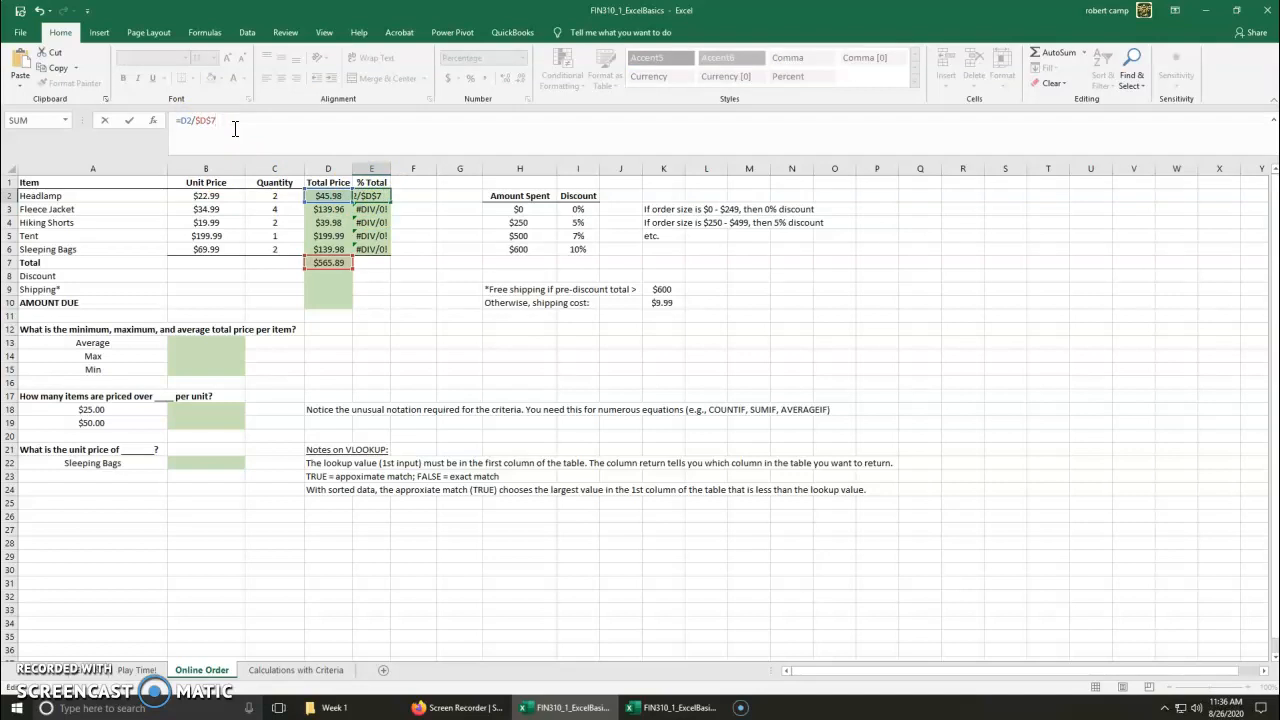
key("ctrl+Return")
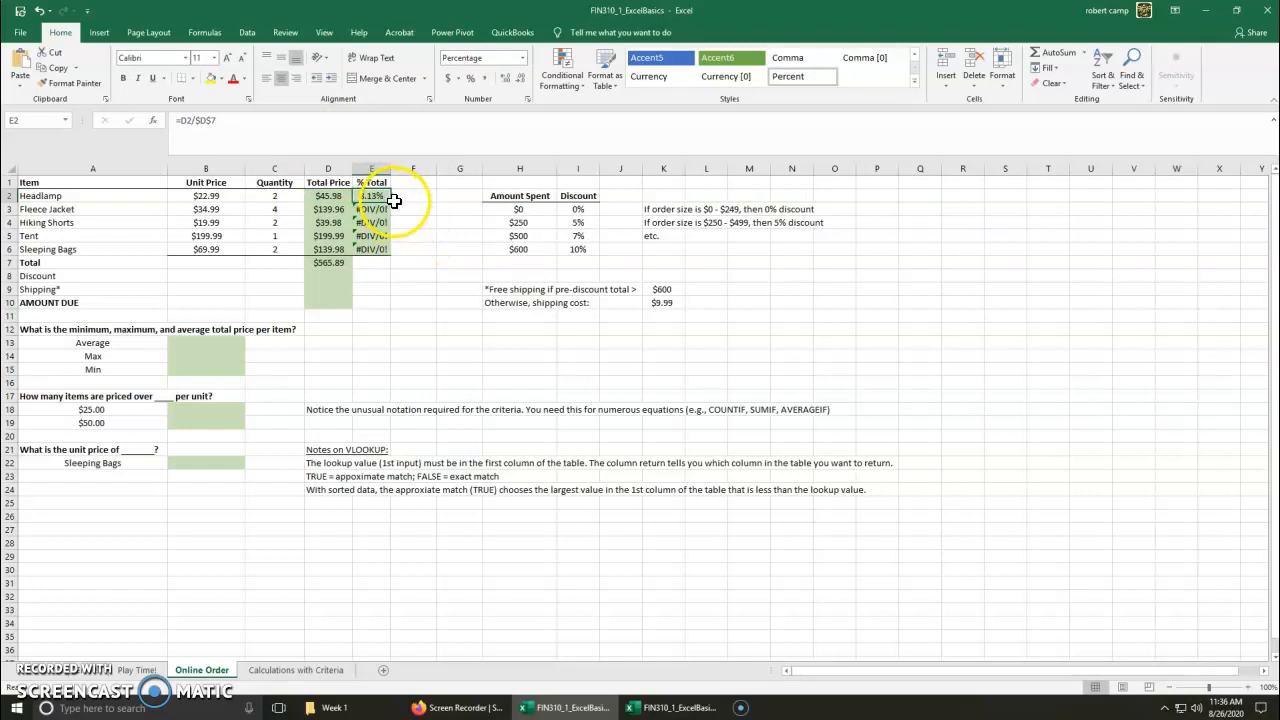
Step: Copy the Headlamp's % Total formula down through E6, and undo both the copy and the absolute reference
left_click_drag(391, 202, 392, 250)
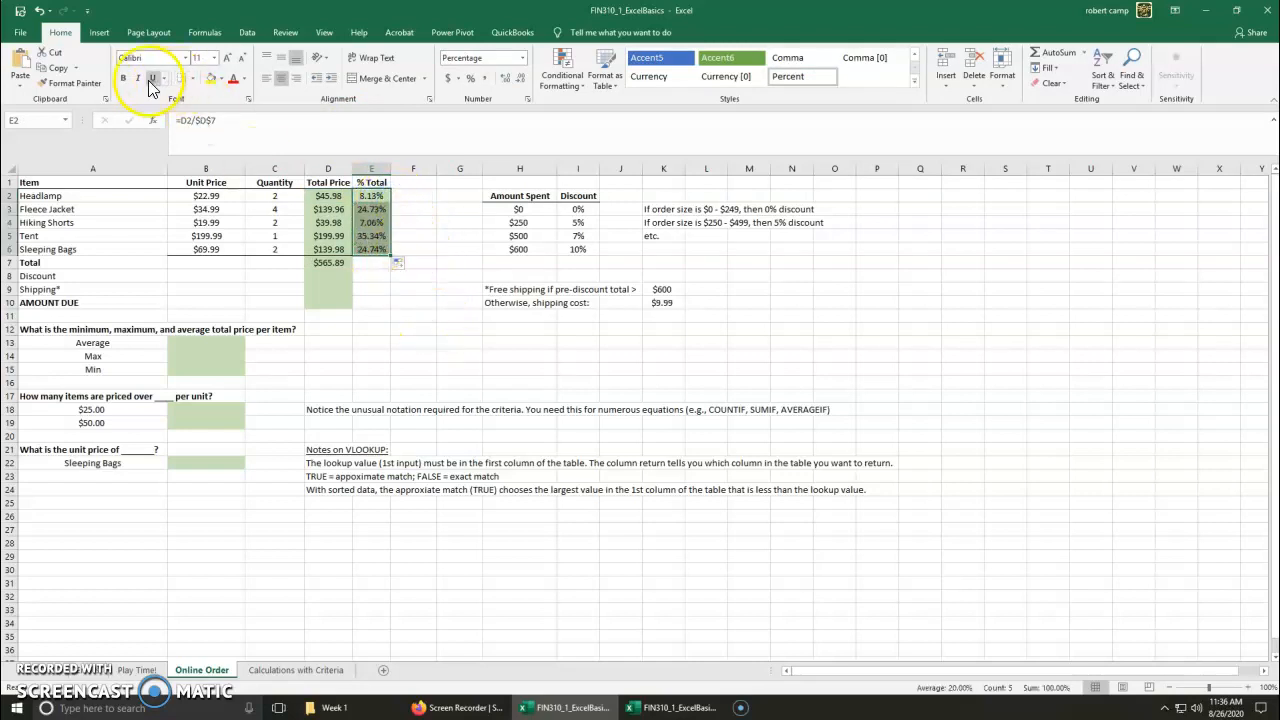
left_click(38, 10)
left_click(38, 10)
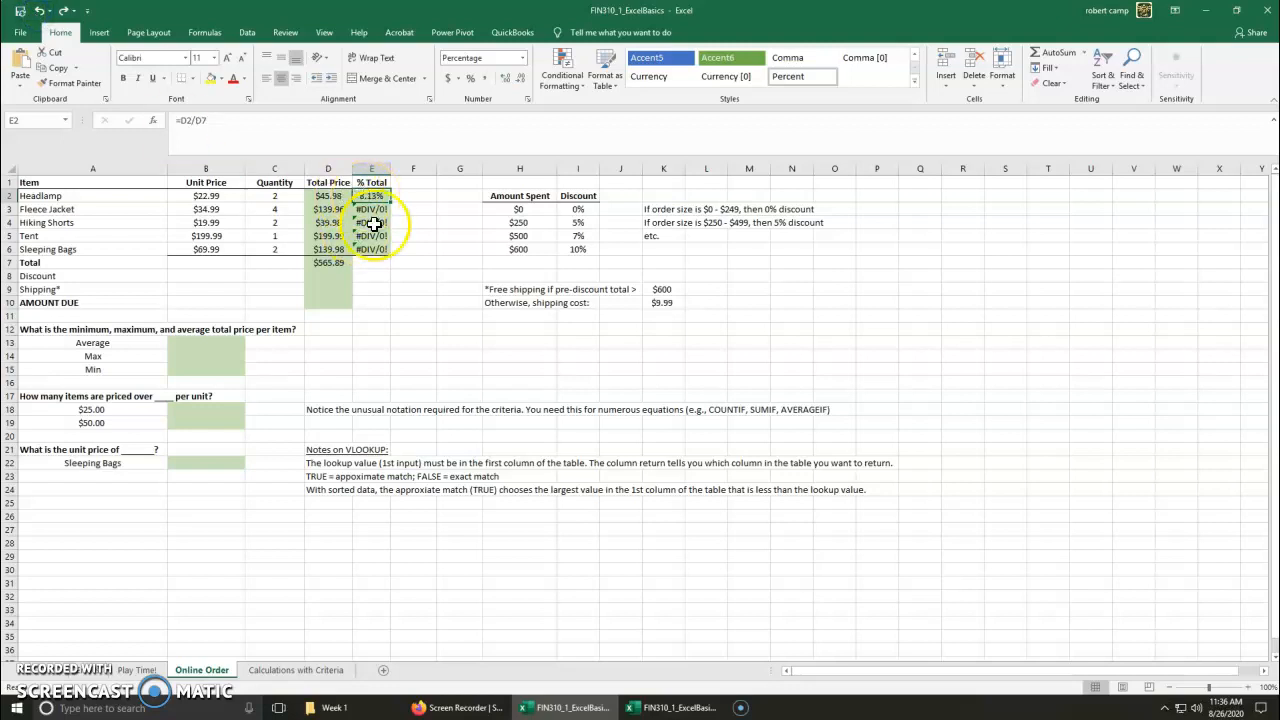
Step: Try a row-only absolute reference in E2 with =D2/D$7, copy it down through E6 and undo the copy
left_click(205, 121)
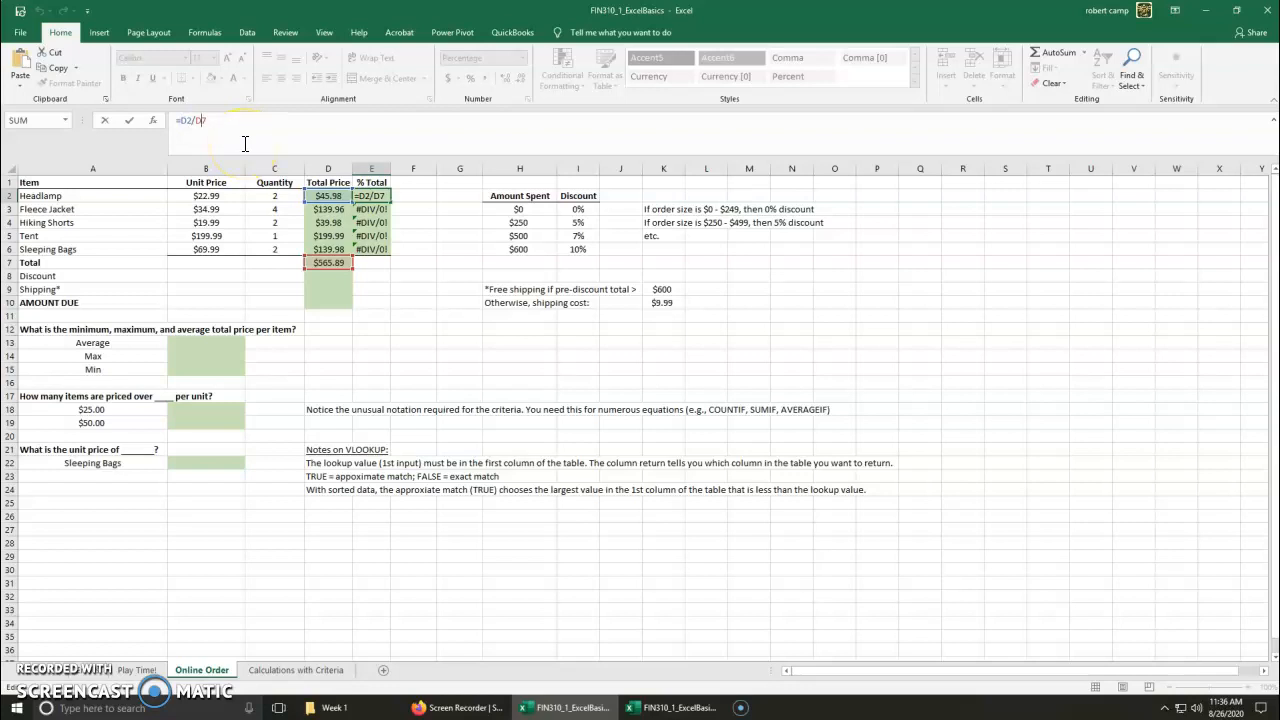
key("Return")
left_click(356, 198)
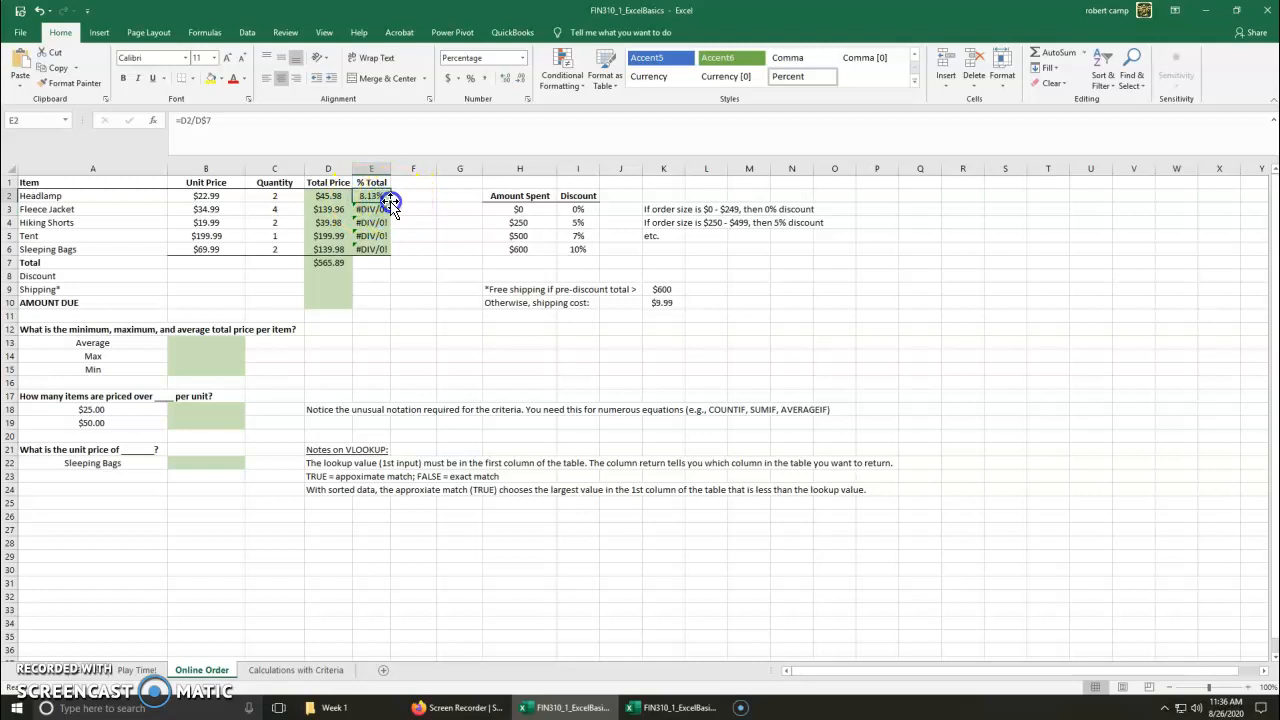
double_click(390, 202)
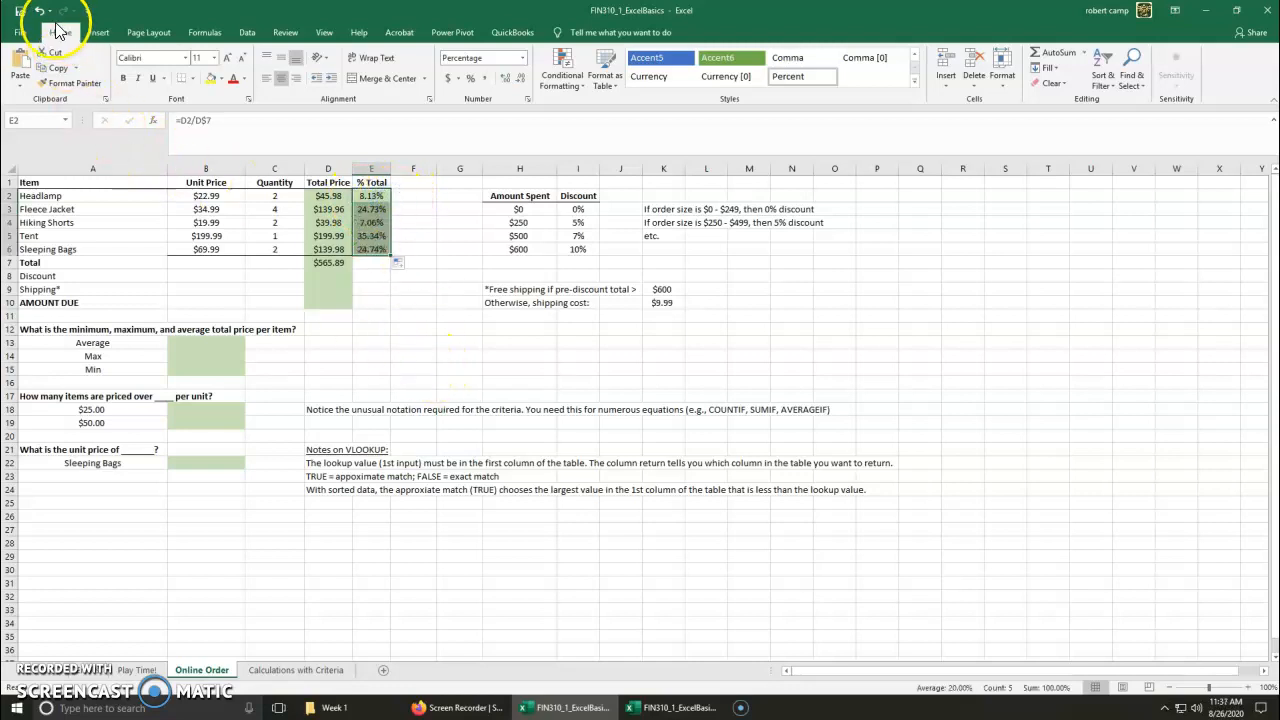
left_click(39, 10)
left_click(420, 302)
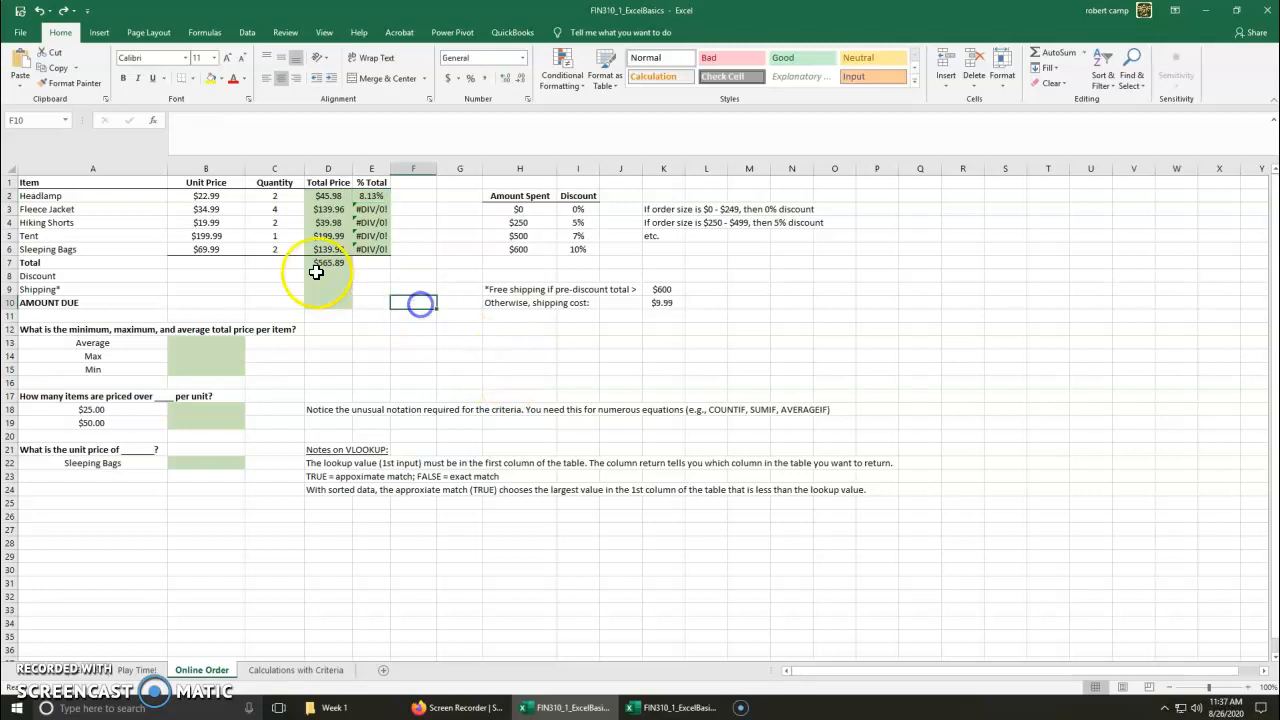
Step: Name the order total cell D7 Total
left_click(314, 263)
left_click(47, 121)
type("Total")
key("Return")
left_click(345, 160)
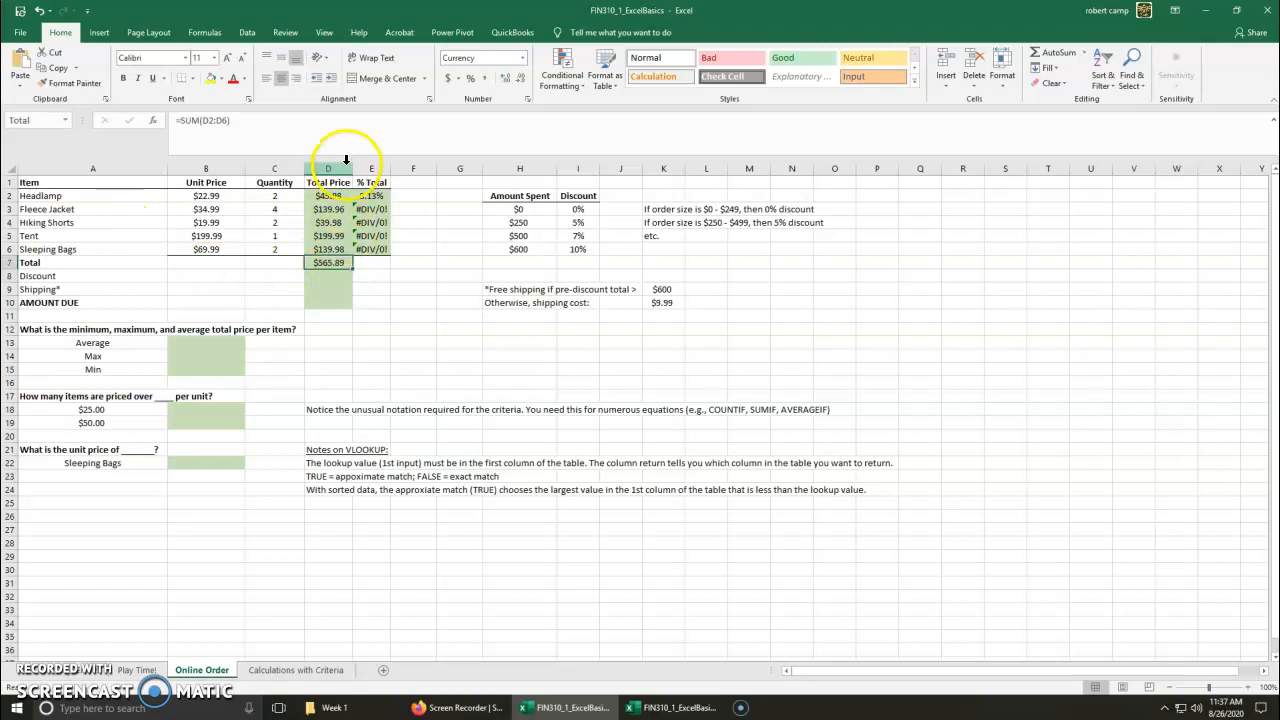
Step: Rewrite the Headlamp's % Total in E2 as =D2/Total using the named cell and copy it down through E6
left_click(390, 199)
type("=D2/D")
key("BackSpace")
left_click(338, 260)
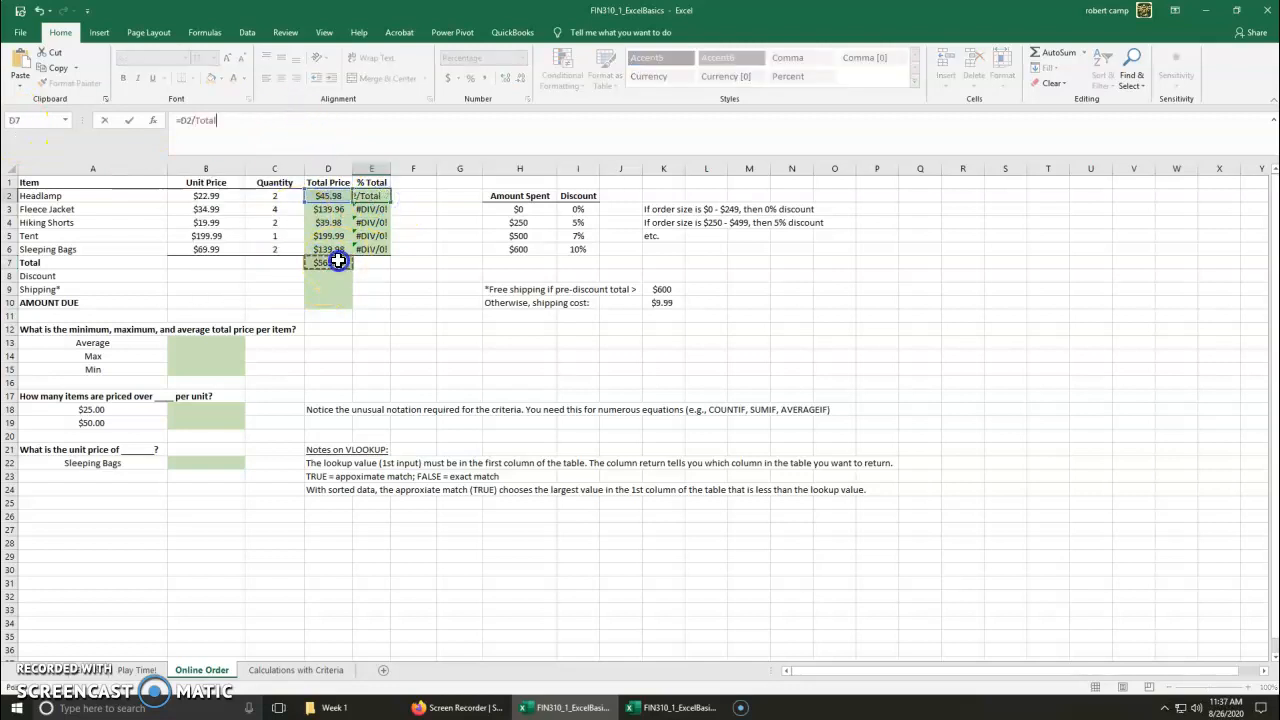
key("Return")
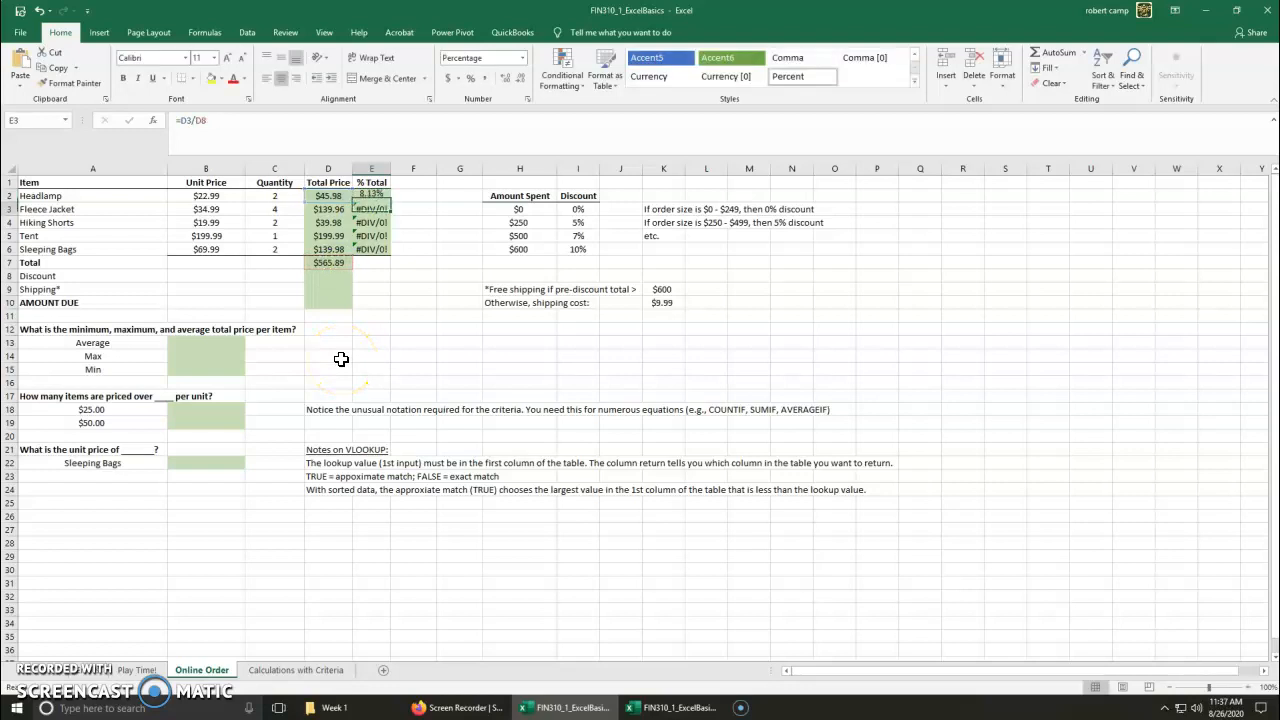
left_click(372, 197)
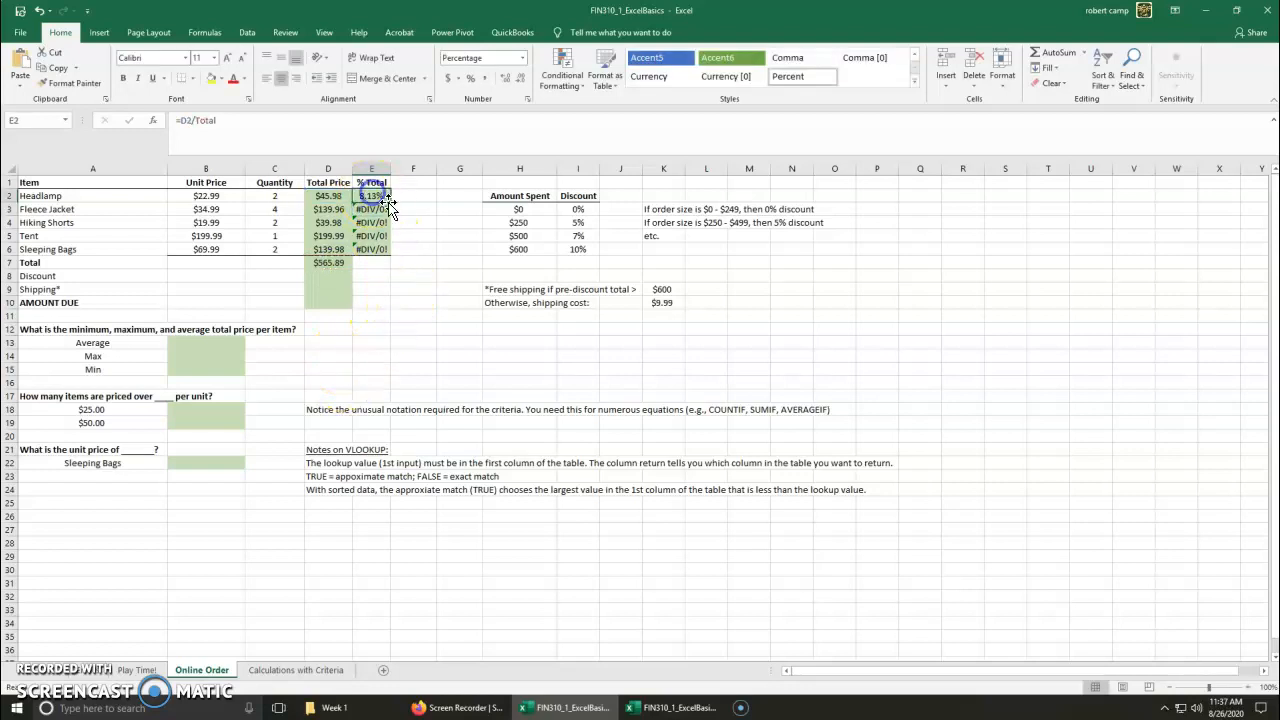
double_click(390, 202)
Step: Check the references in the copied % Total formulas of the items from E2 to E6
left_click(373, 221)
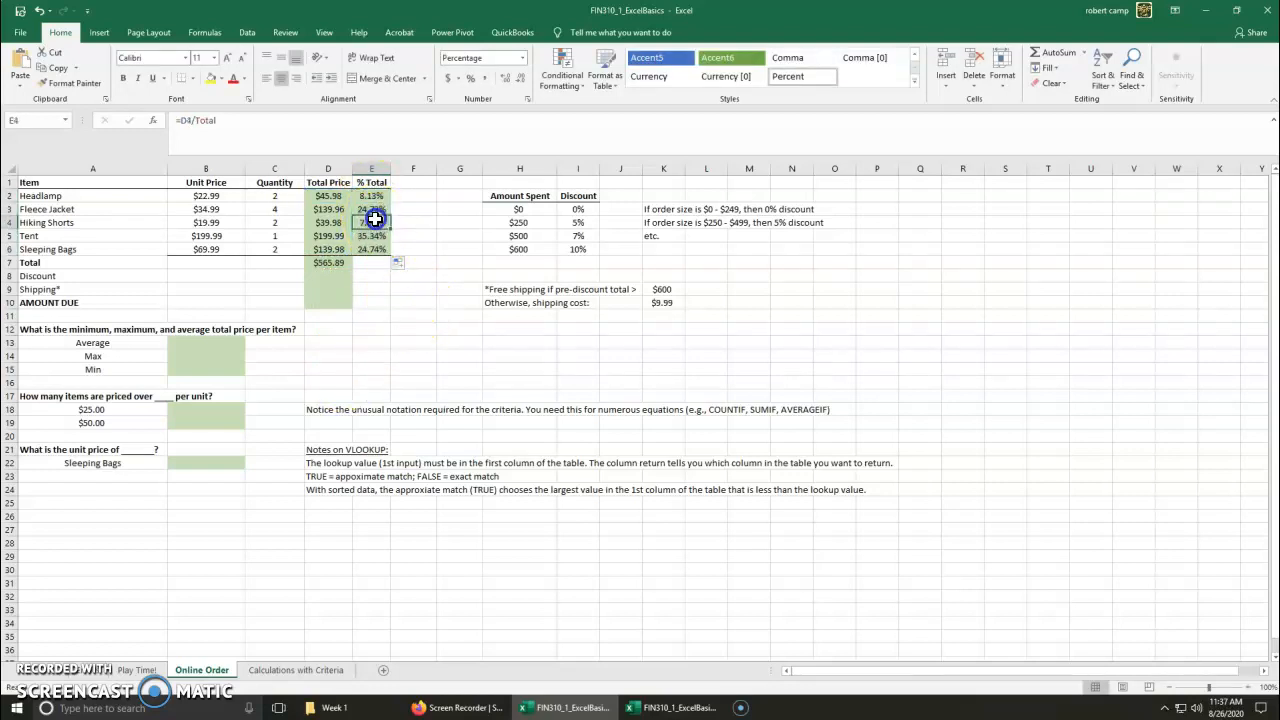
key("Down")
key("Down")
key("Up")
key("Up")
key("Up")
key("Up")
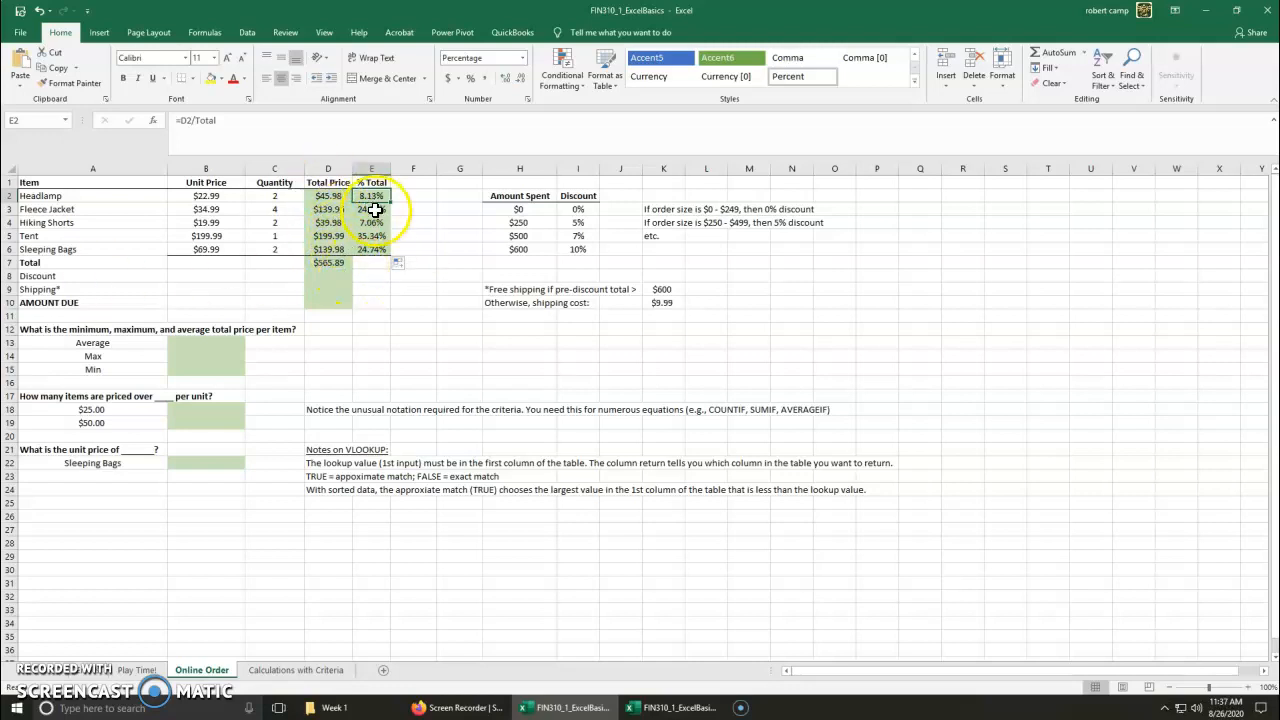
Step: Calculate the discount in D8 by multiplying the order total by the $500 tier's discount rate with =Total*I5
left_click(338, 277)
key("alt+Tab")
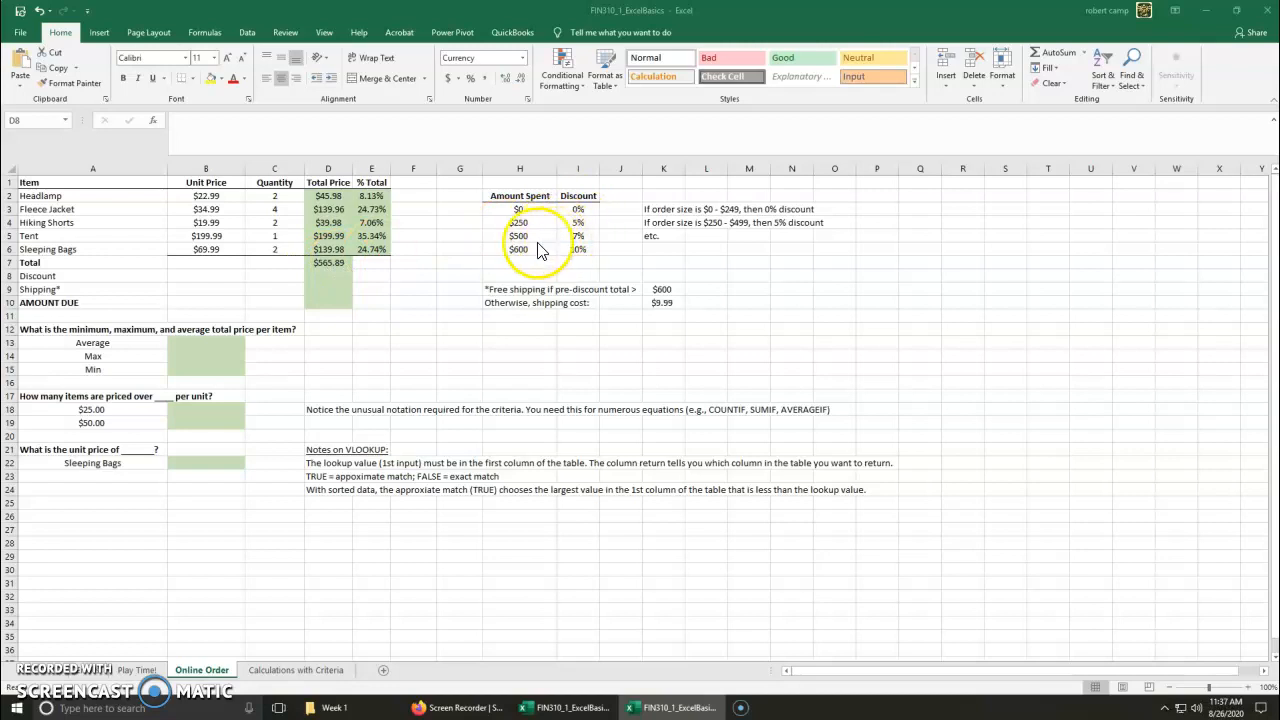
left_click(344, 275)
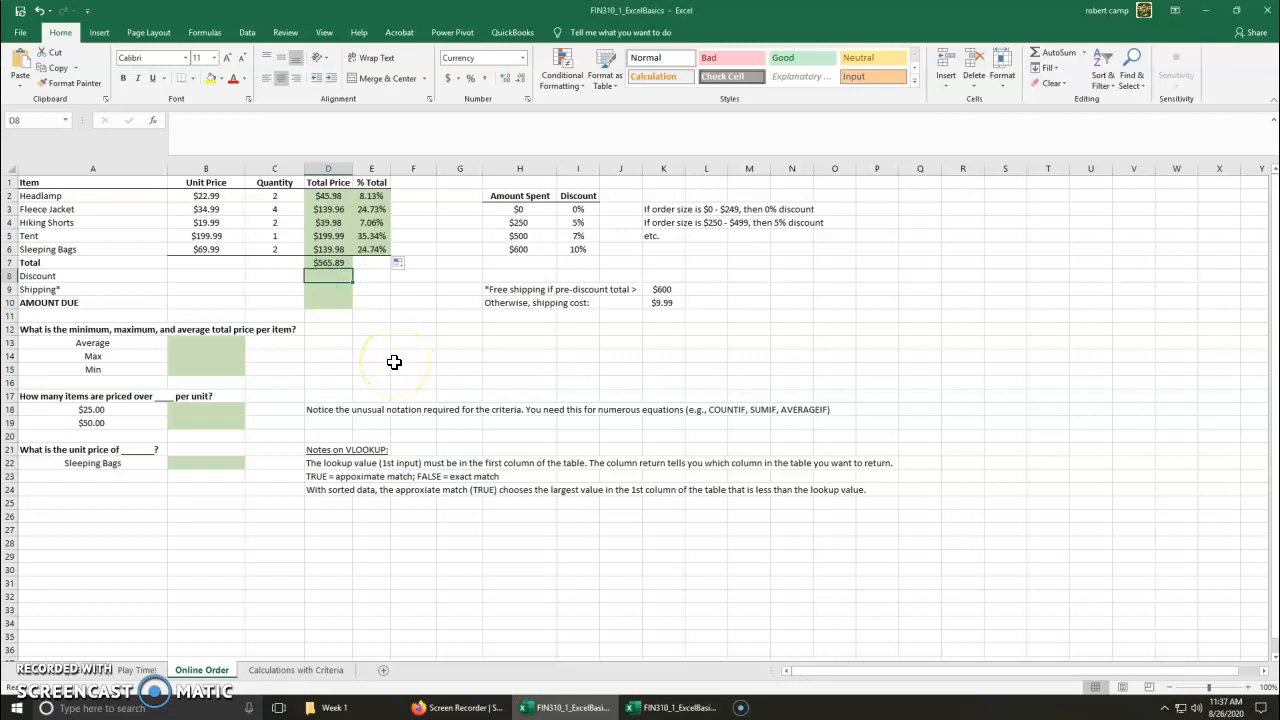
type("=")
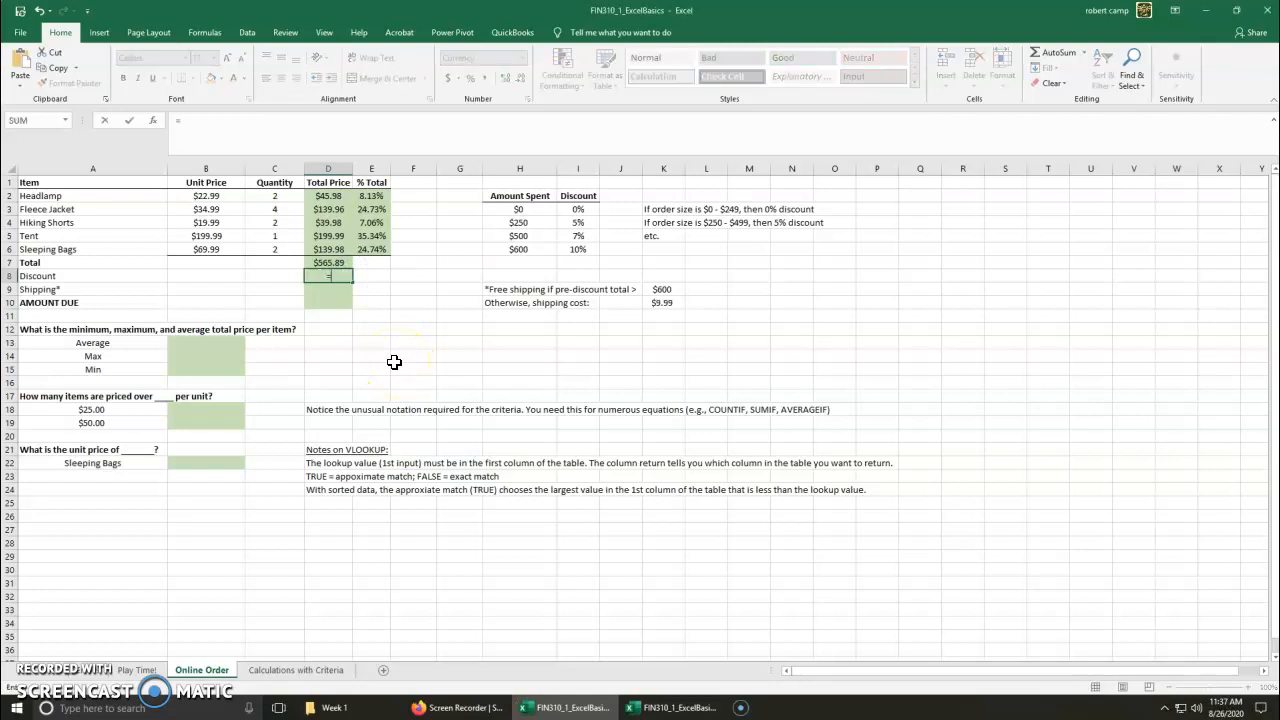
left_click(316, 265)
type("*")
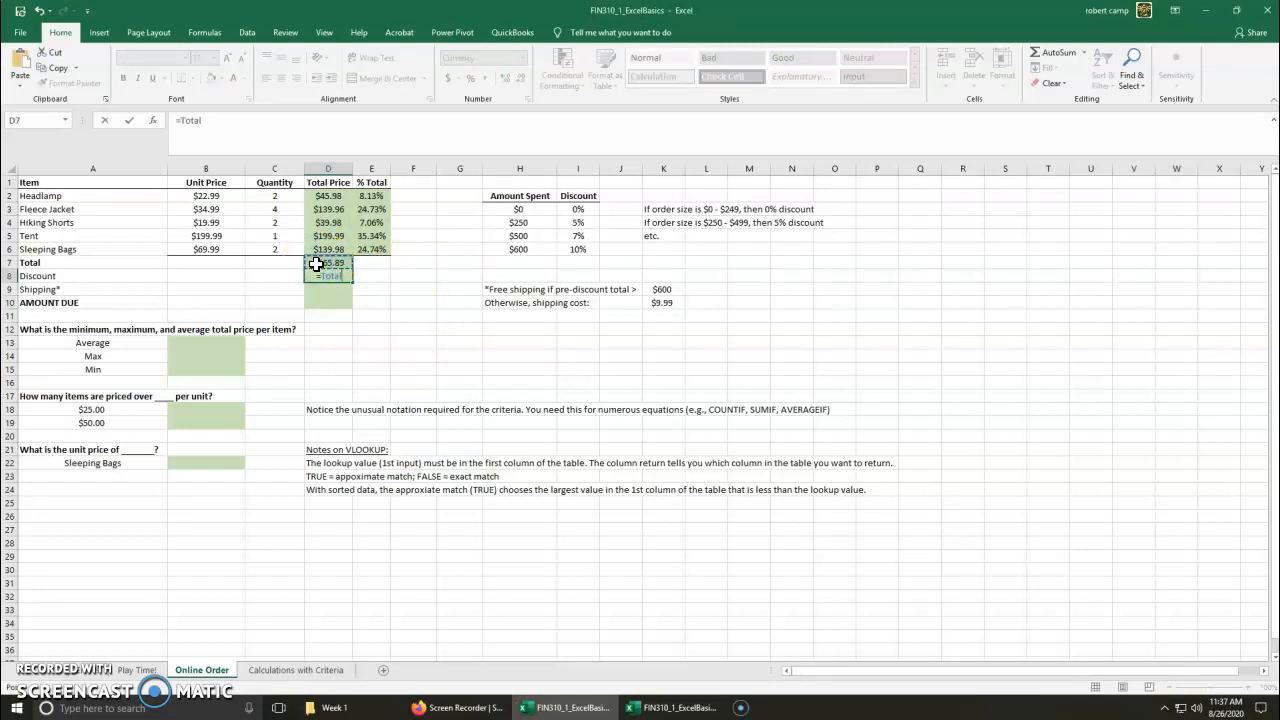
left_click(586, 237)
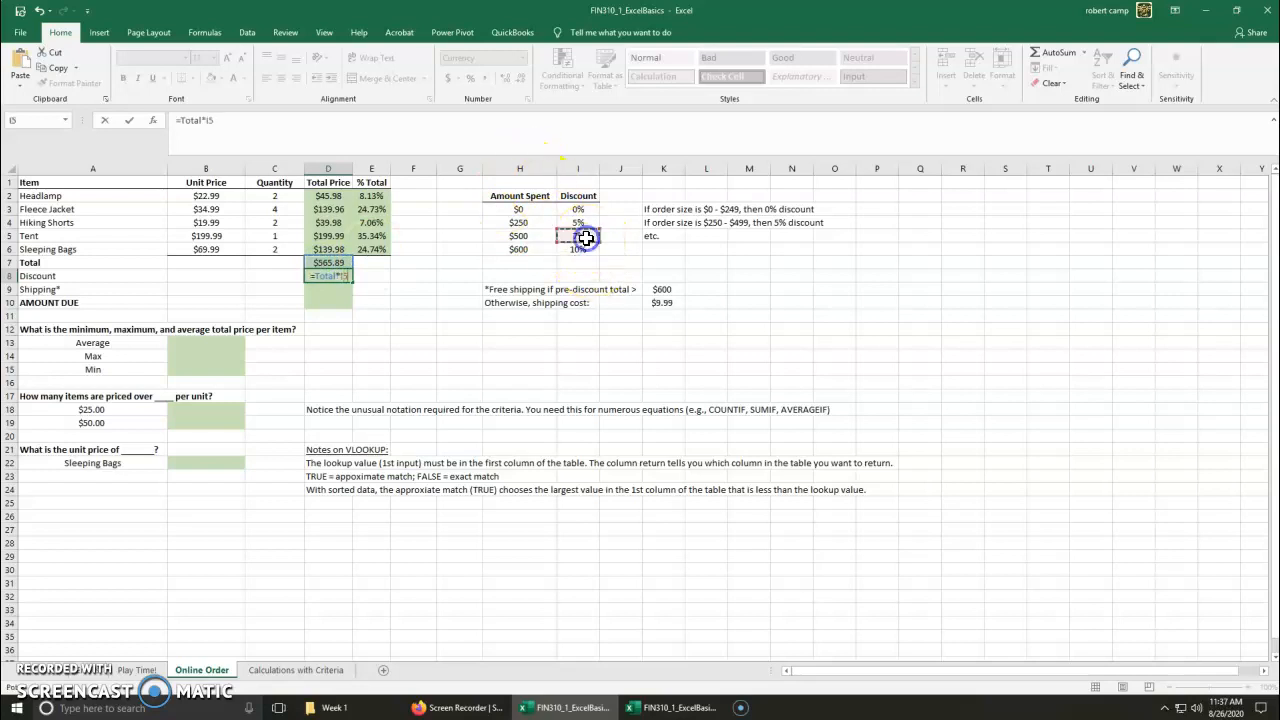
key("Return")
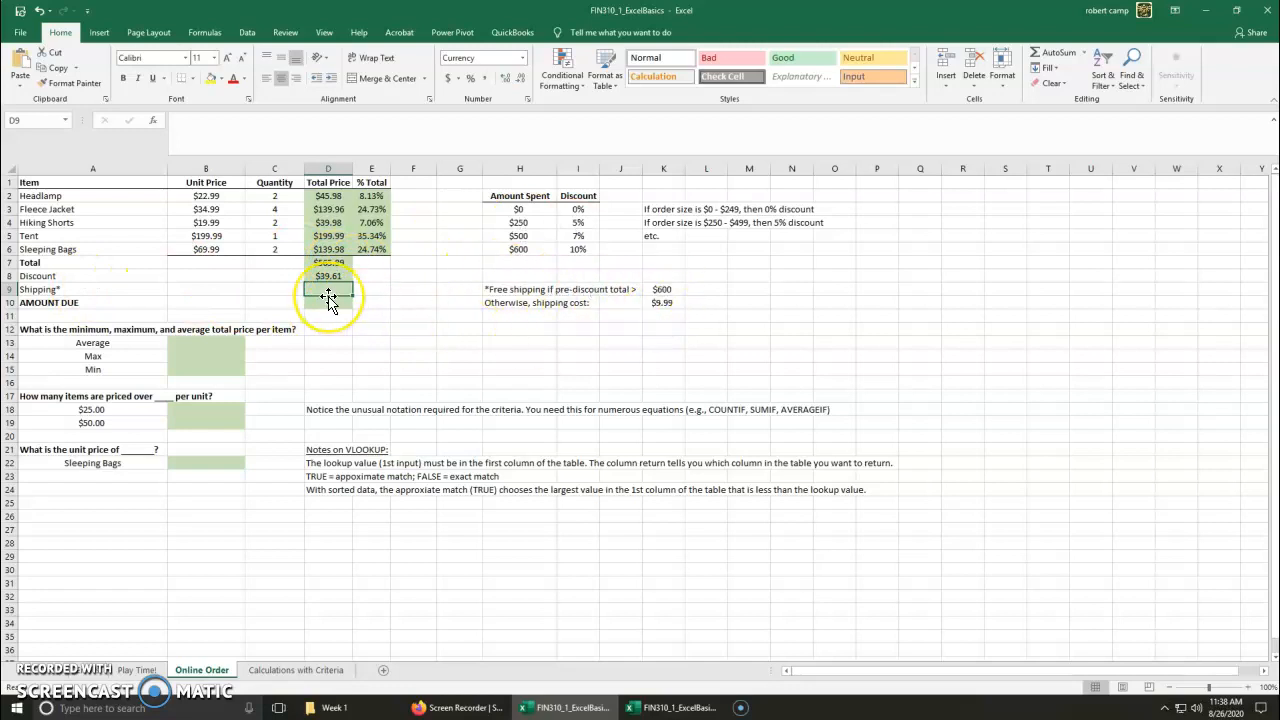
Step: Link the Shipping amount in D9 to the shipping cost in K10
type("=")
left_click(663, 303)
key("Return")
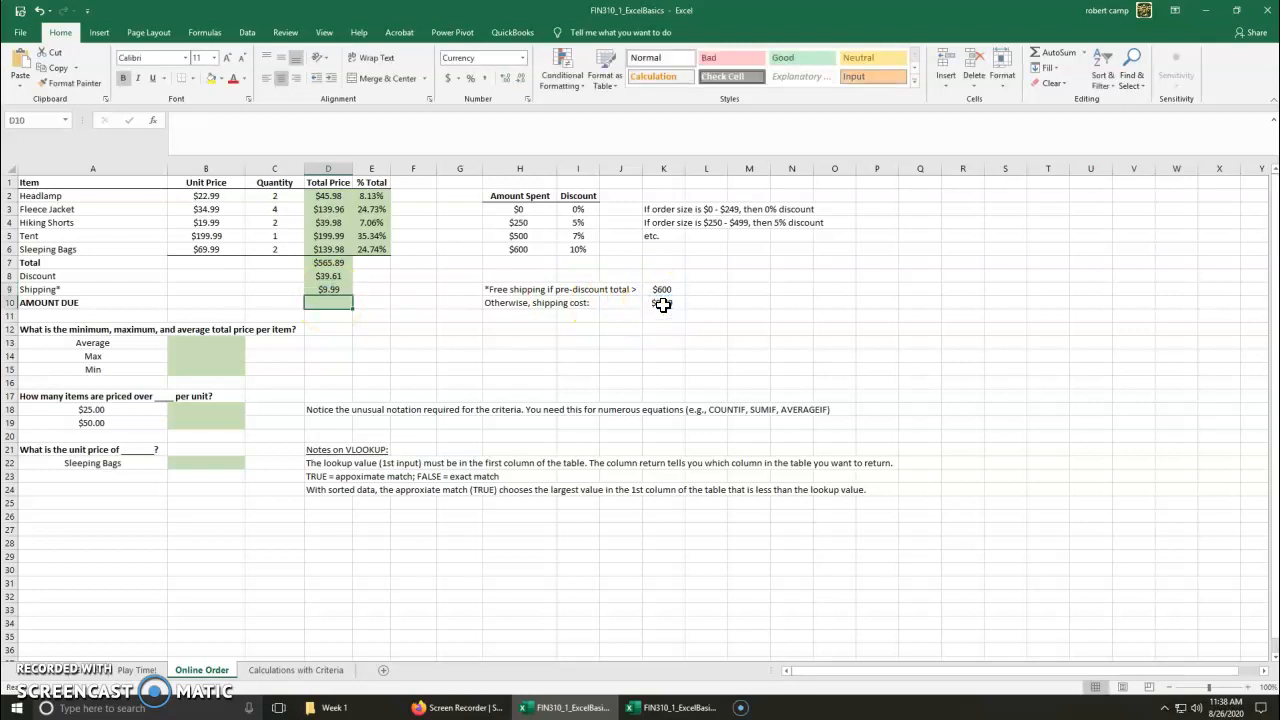
Step: Calculate the AMOUNT DUE in D10 as the total minus the discount plus shipping with =Total-D8+D9
type("=")
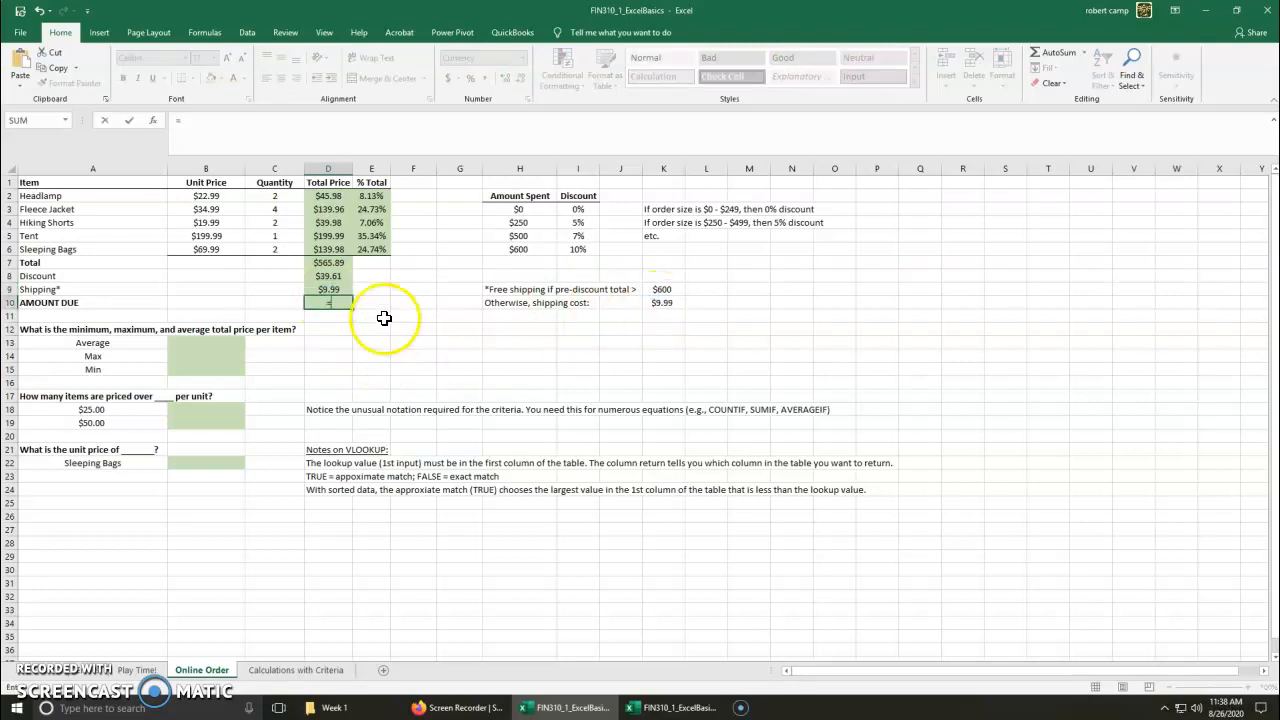
left_click(335, 262)
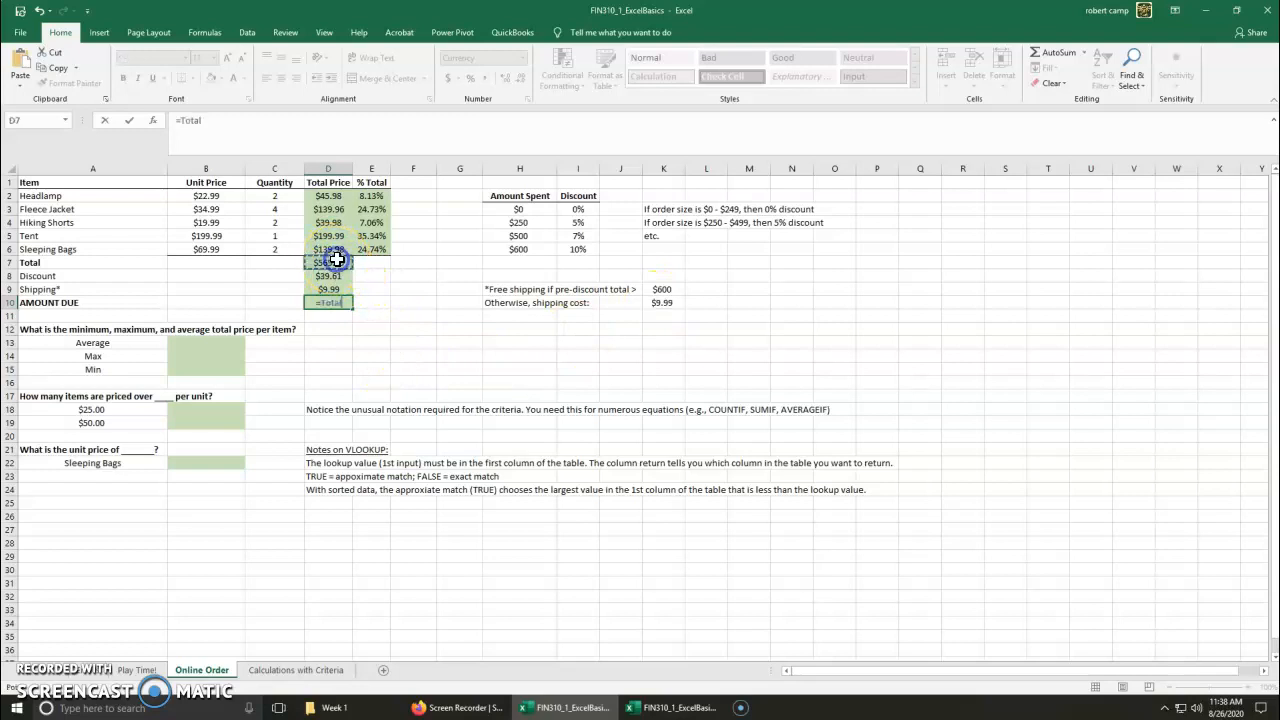
type("-")
left_click(343, 272)
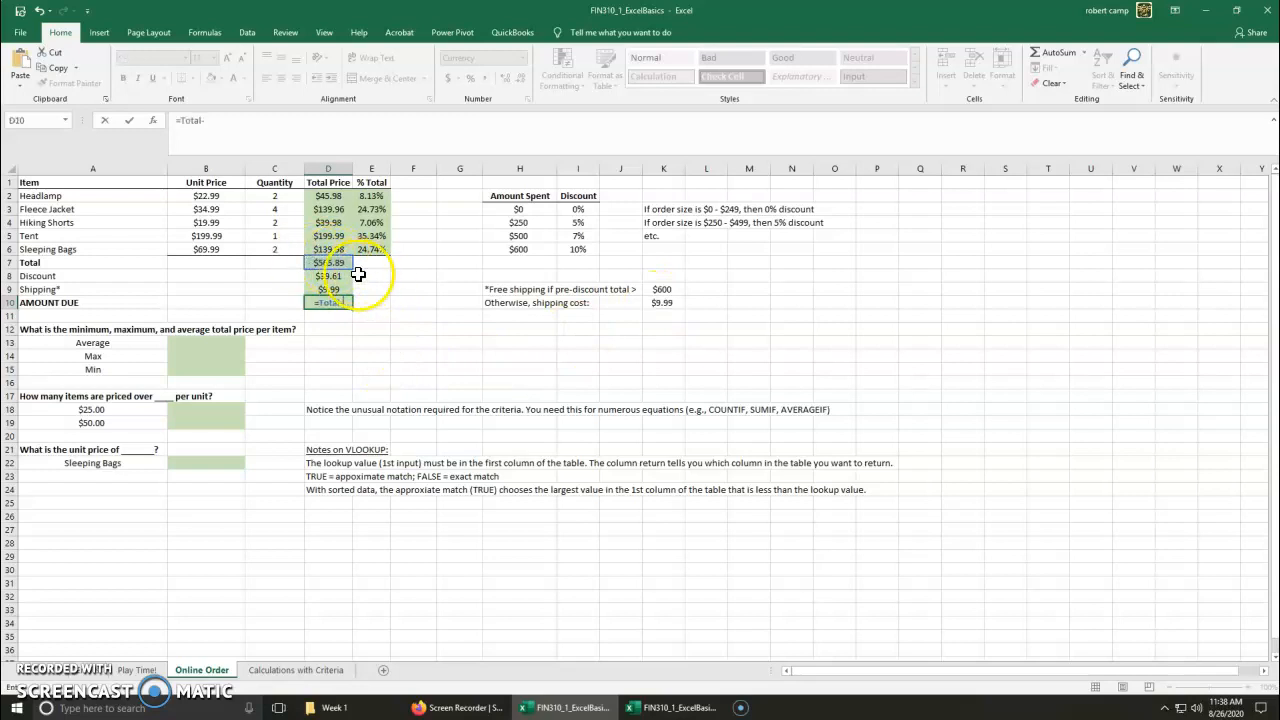
type("+")
left_click(350, 289)
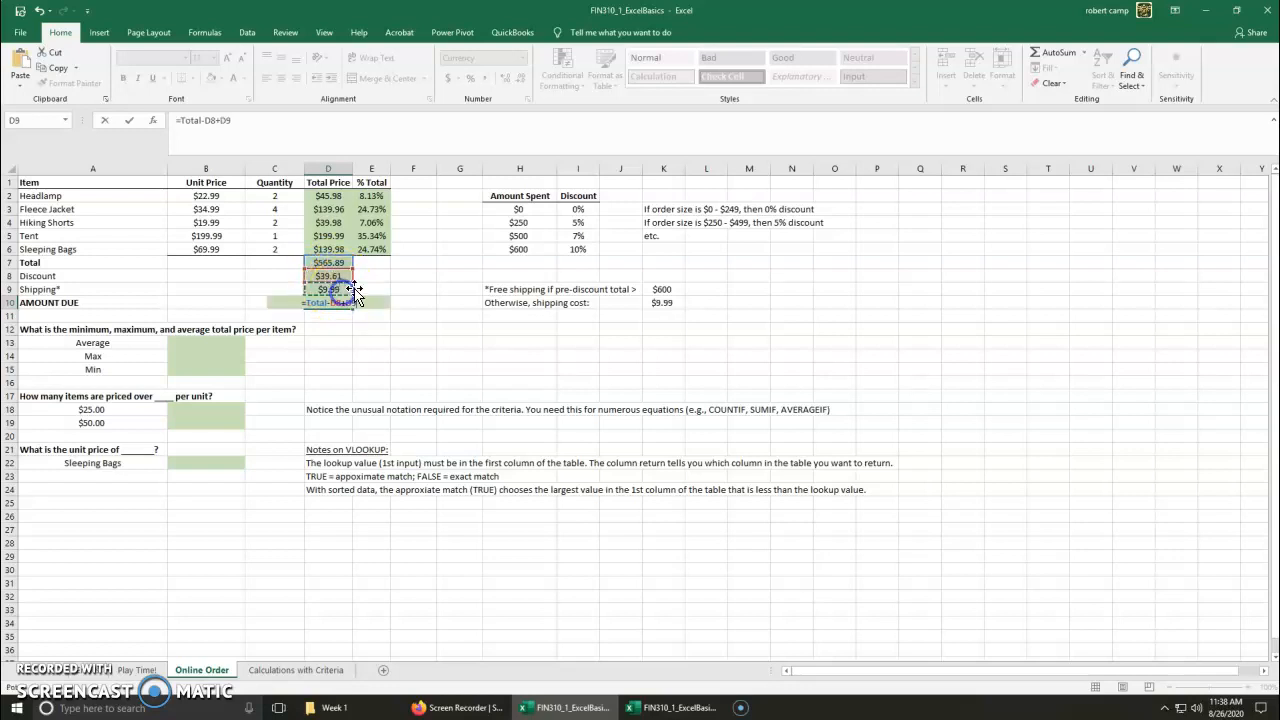
key("Return")
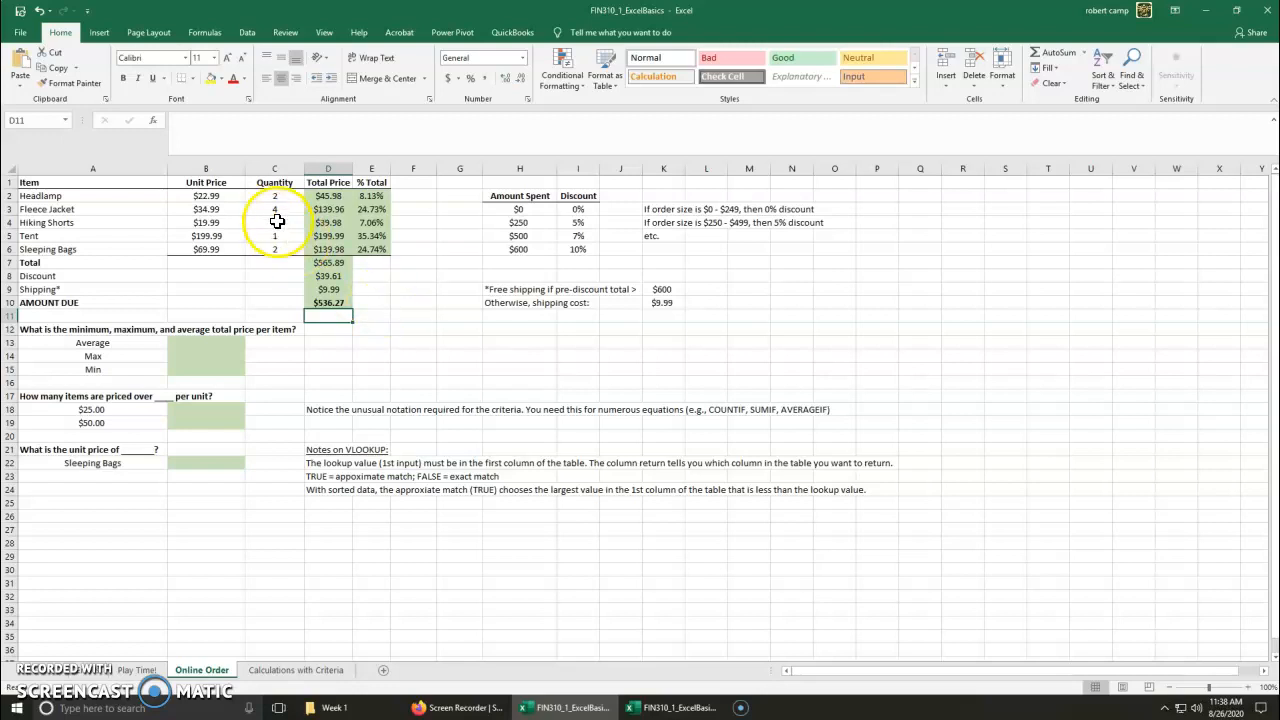
Step: Set the Fleece Jacket quantity to 5 and check the Discount and Shipping formulas
left_click(285, 209)
type("5")
key("Return")
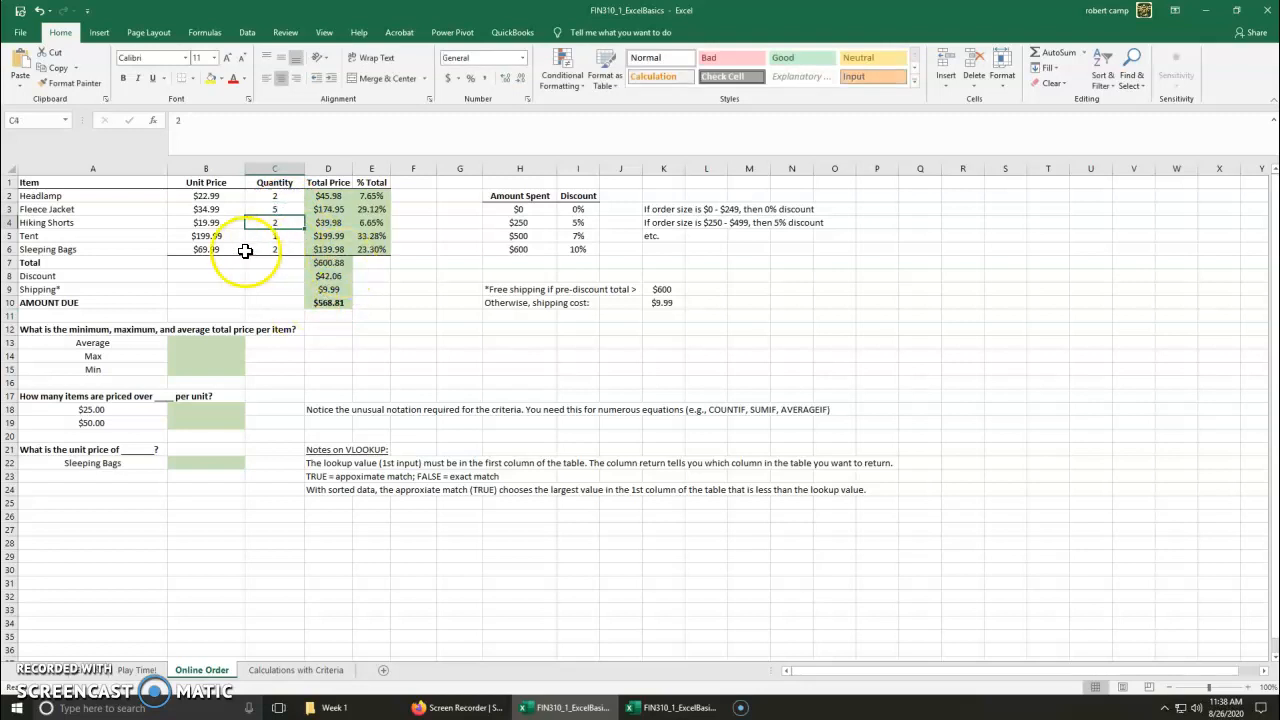
left_click(333, 277)
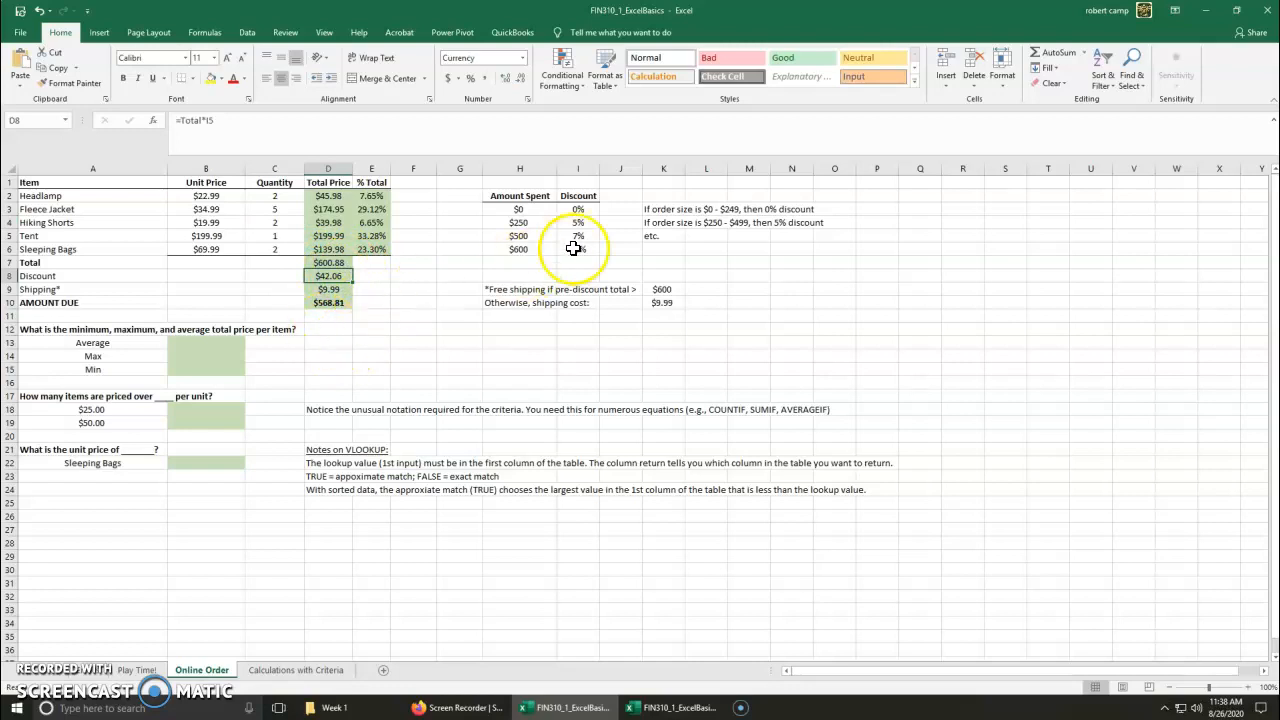
left_click(338, 290)
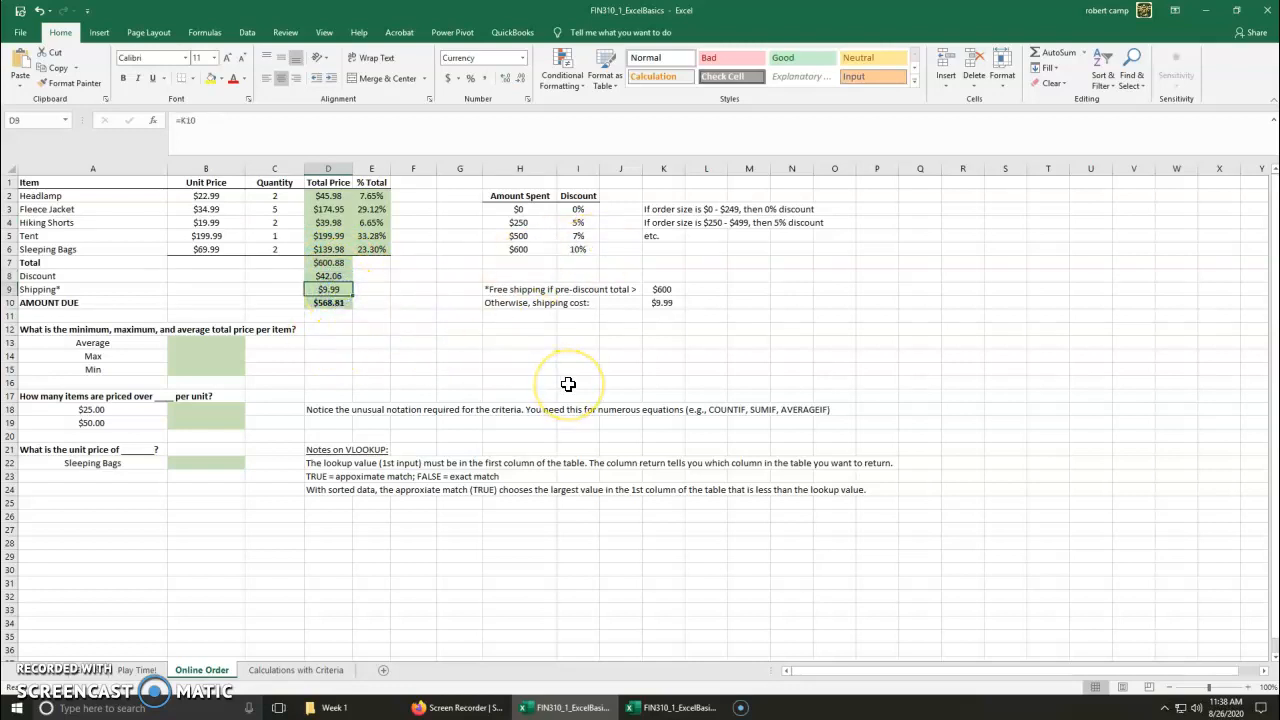
Step: Restore the Fleece Jacket quantity to 4
left_click(288, 207)
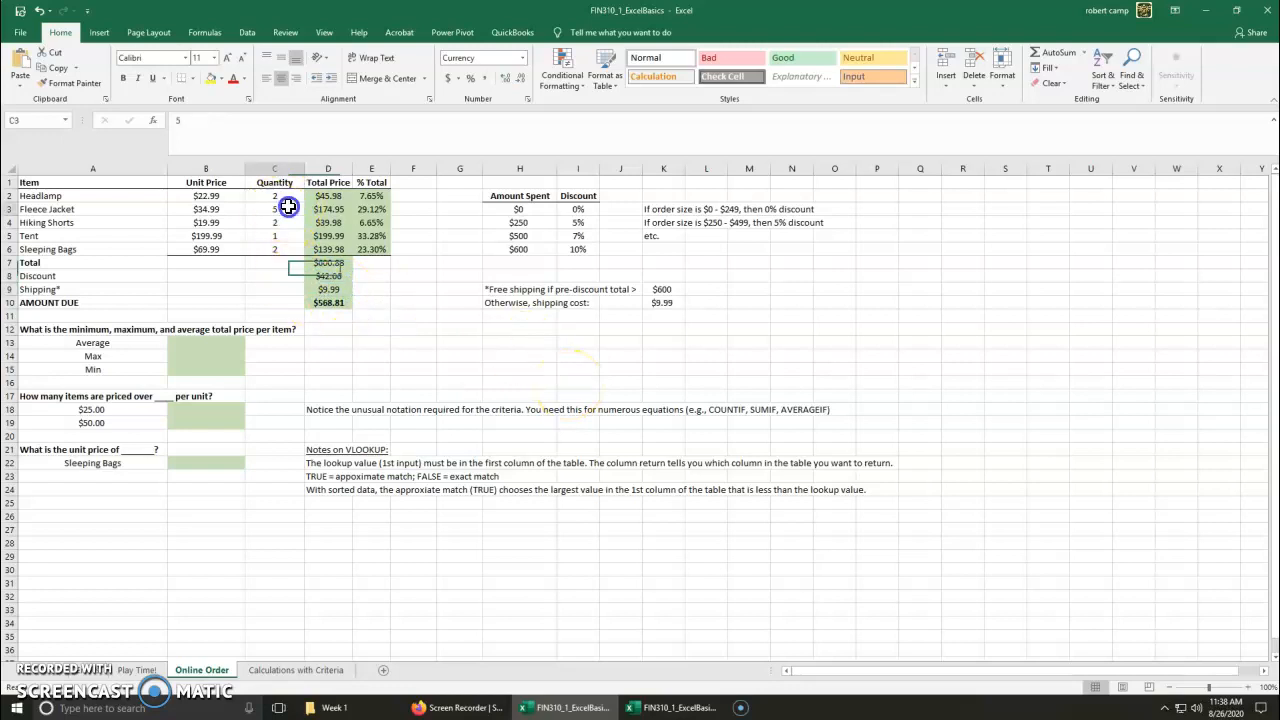
type("4")
key("Return")
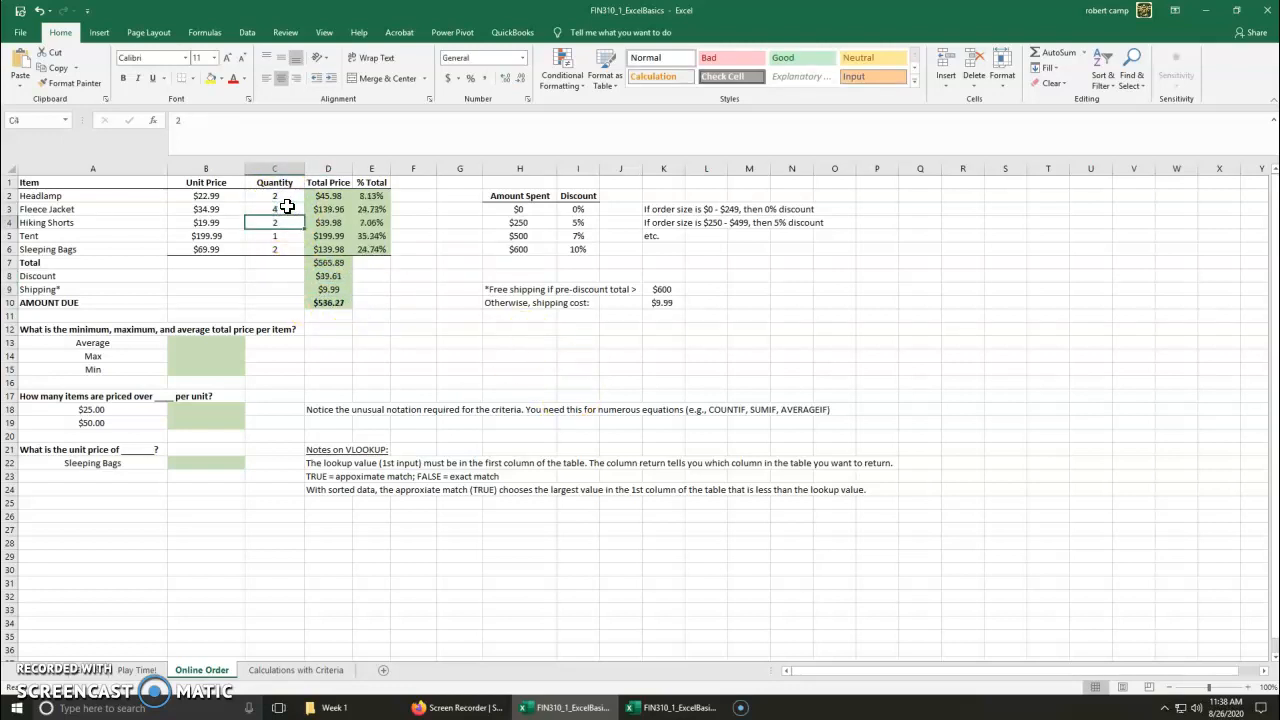
Step: Replace the Discount formula in D8 with an approximate-match lookup of the discount rate, =VLOOKUP(Total,H3:I6,2,TRUE)
left_click(335, 276)
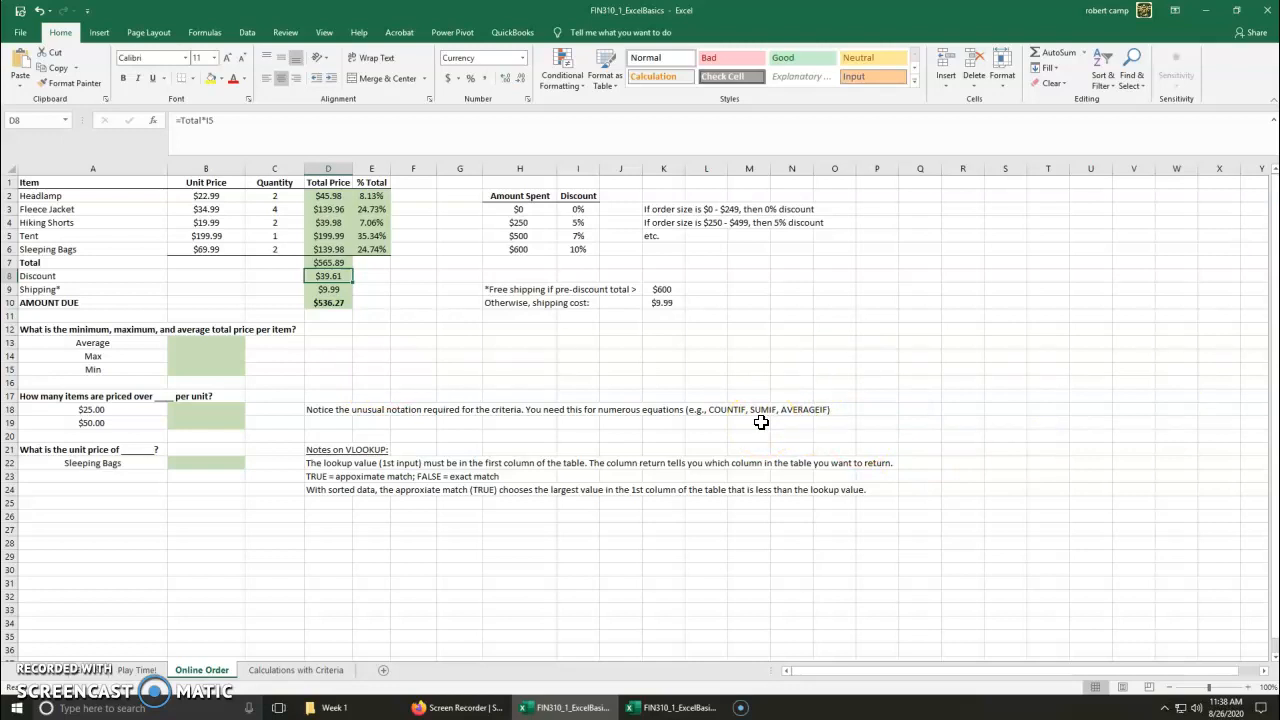
type("=")
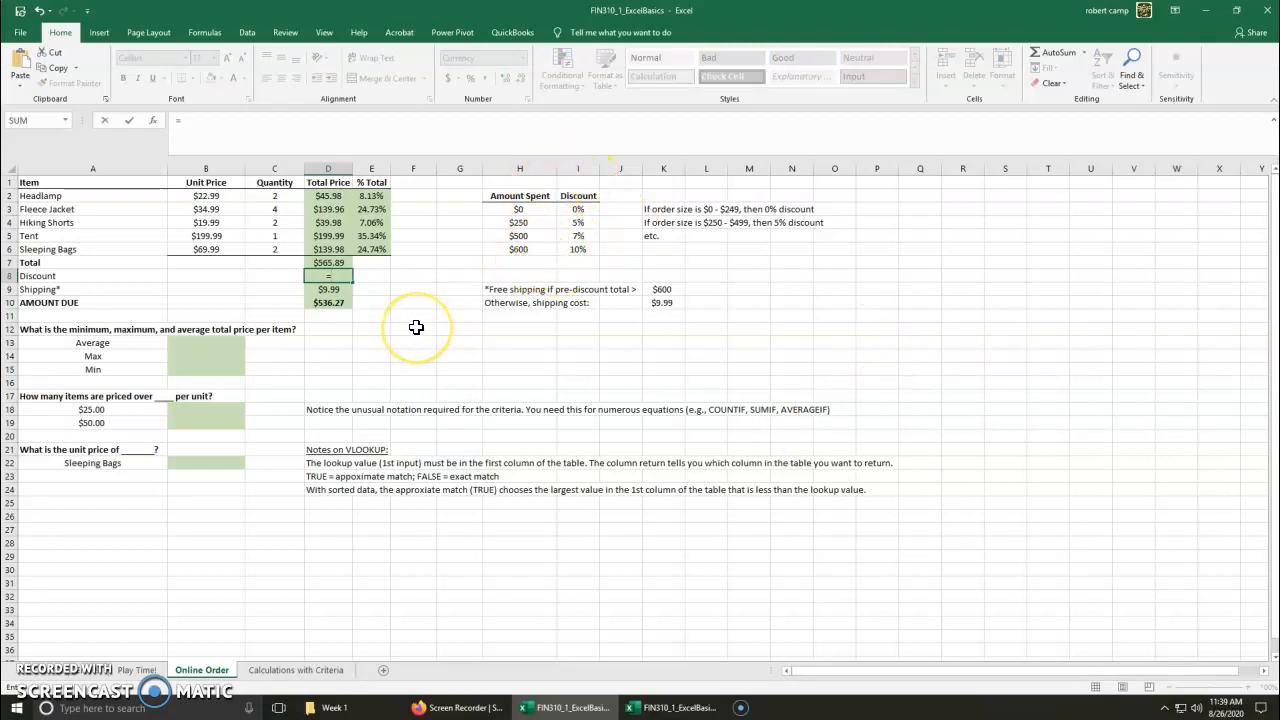
type("vlookup")
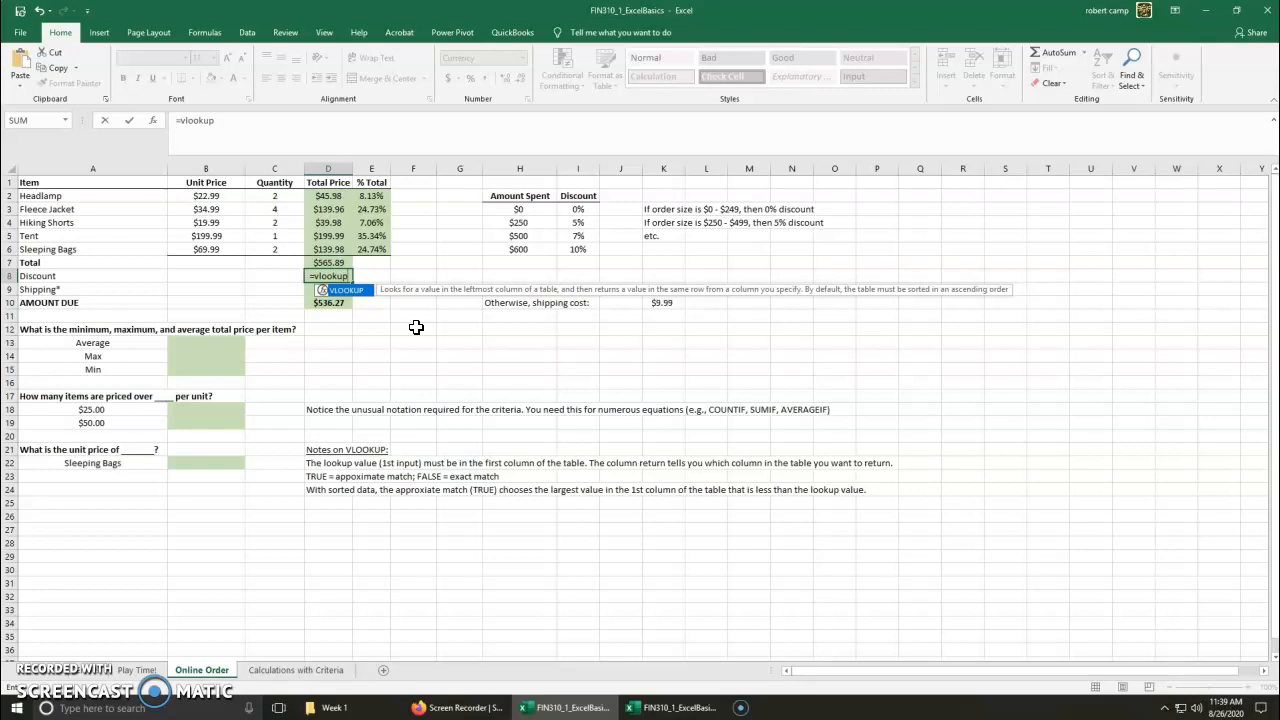
type("(")
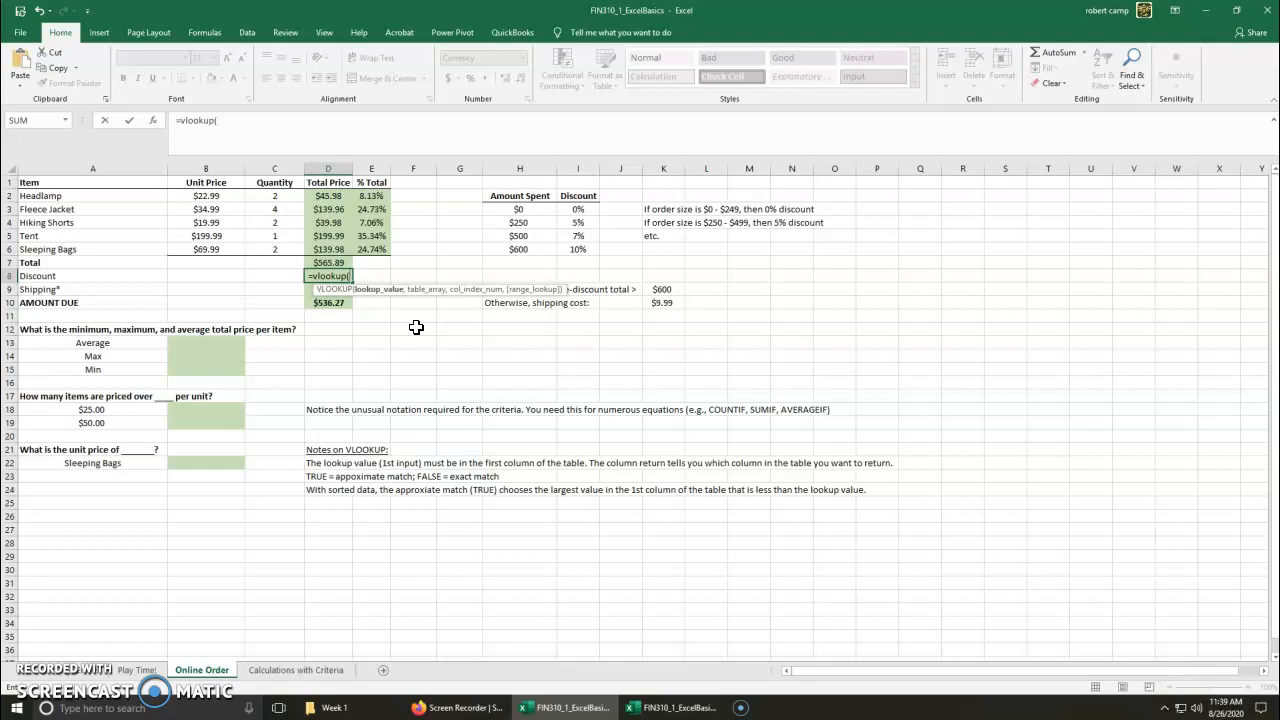
left_click(328, 262)
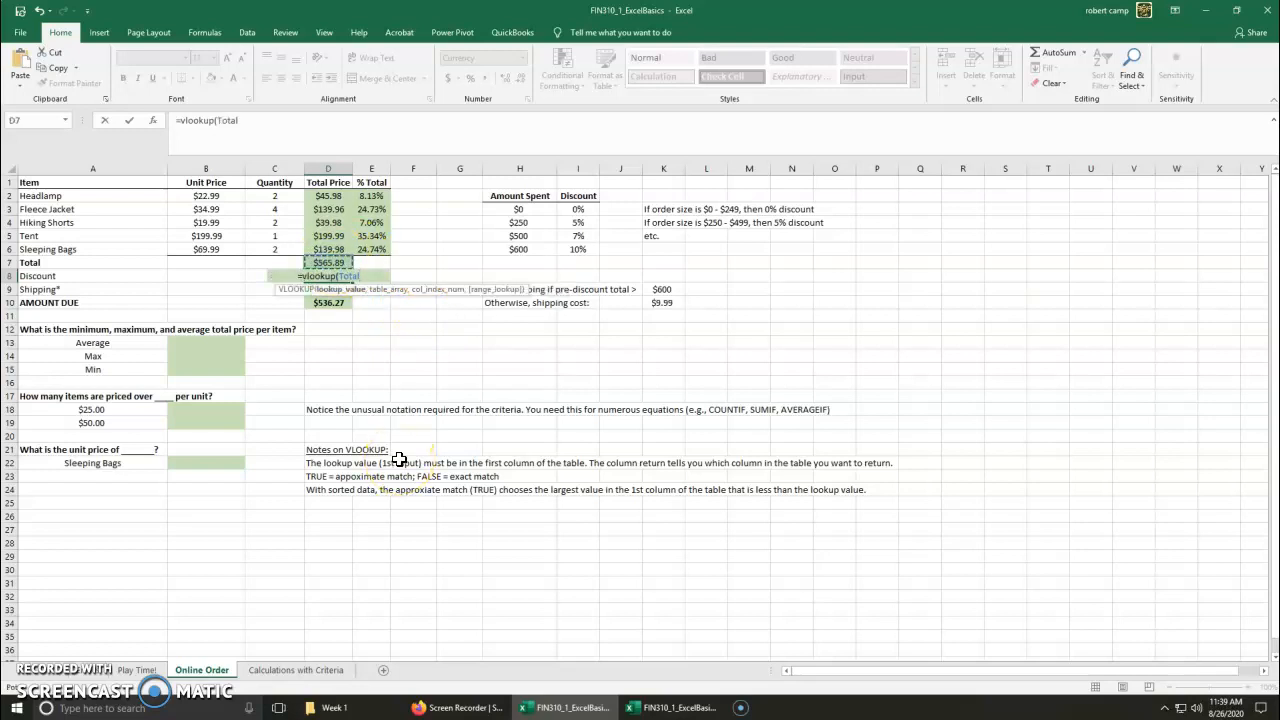
type(",")
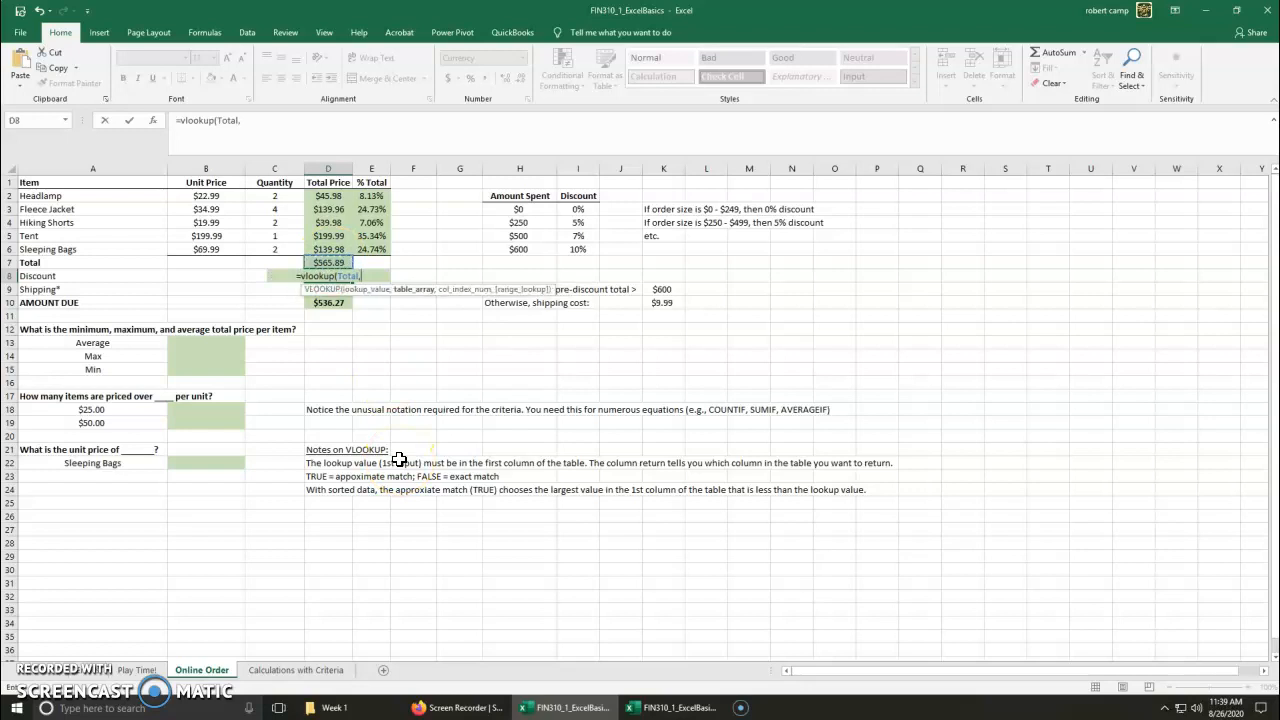
left_click_drag(534, 209, 578, 249)
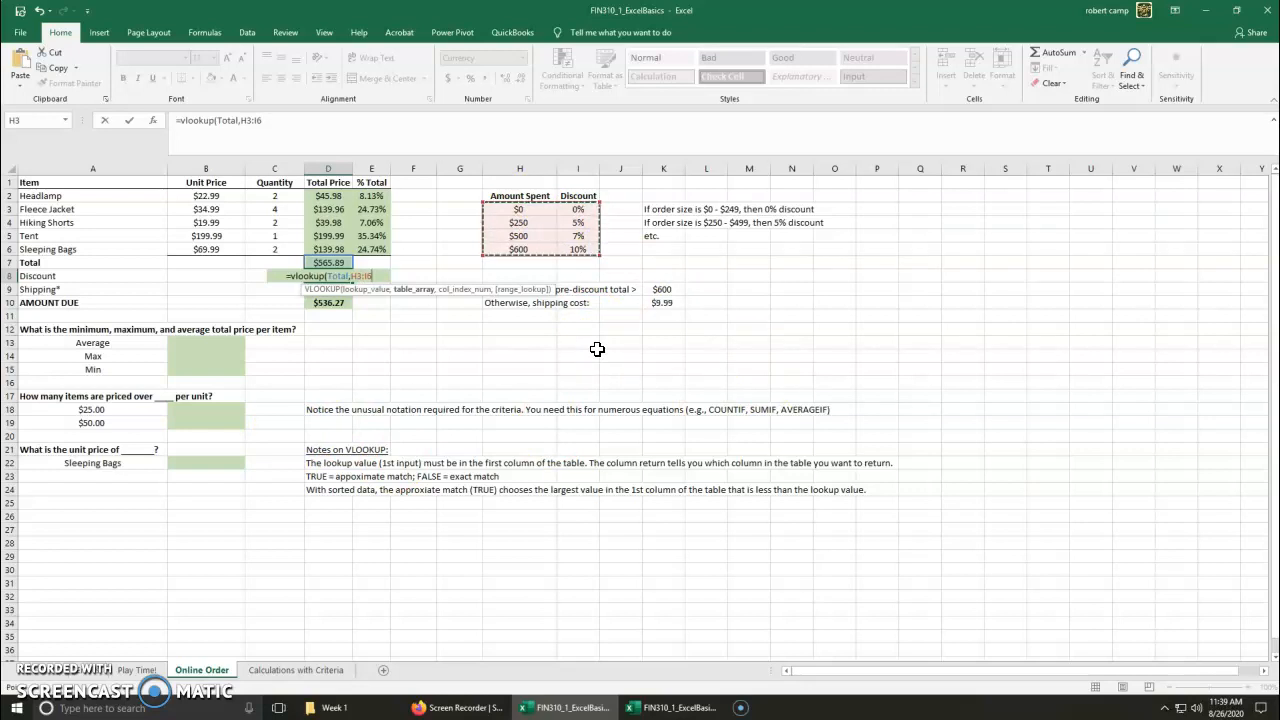
left_click(530, 206)
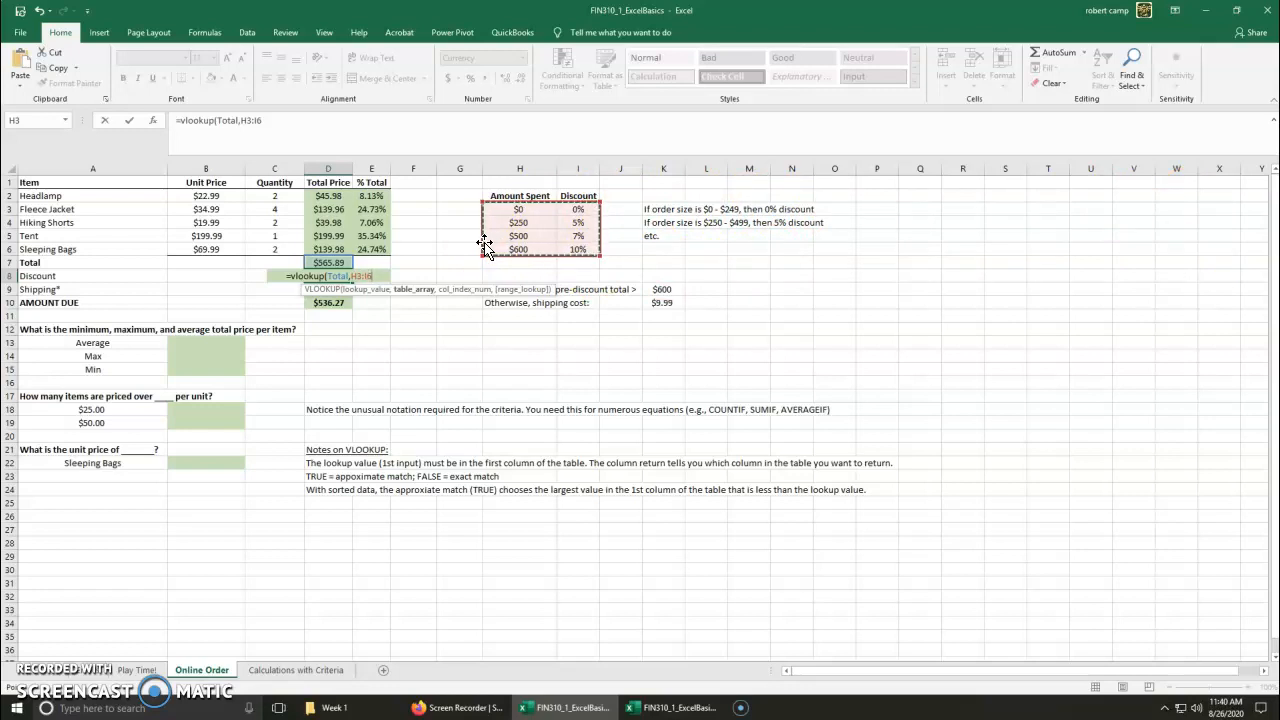
type(",")
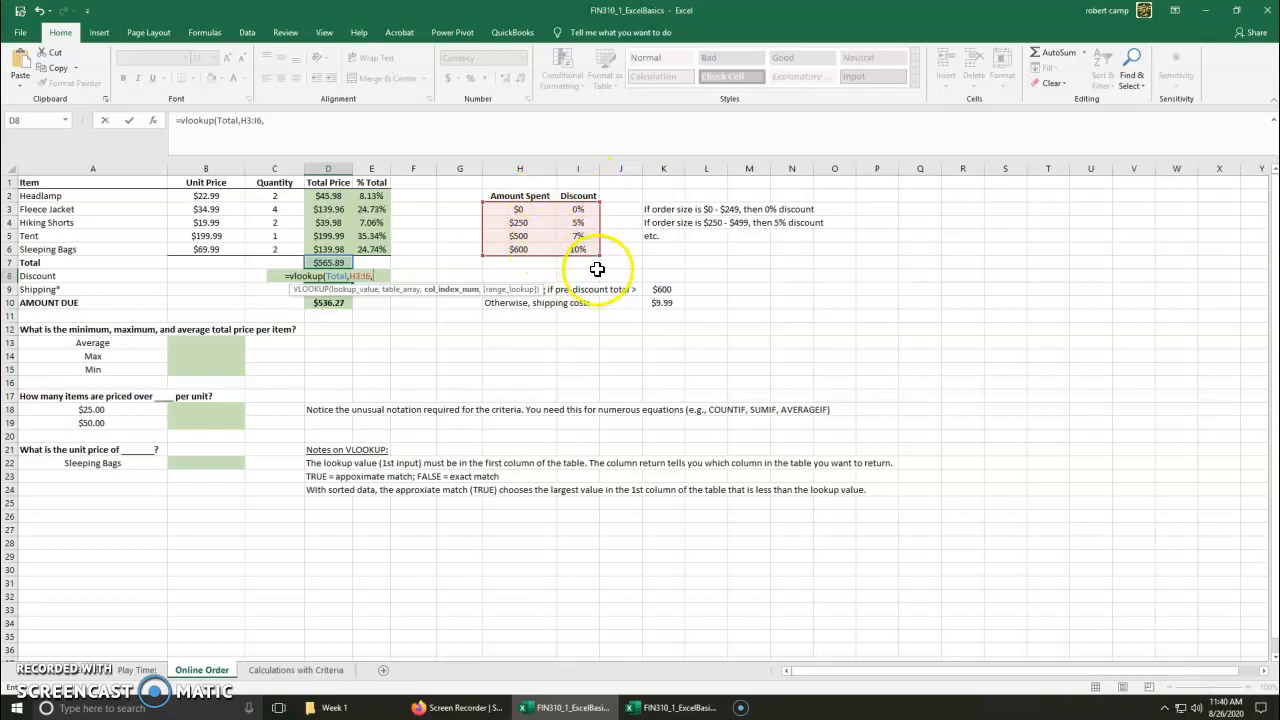
type("2")
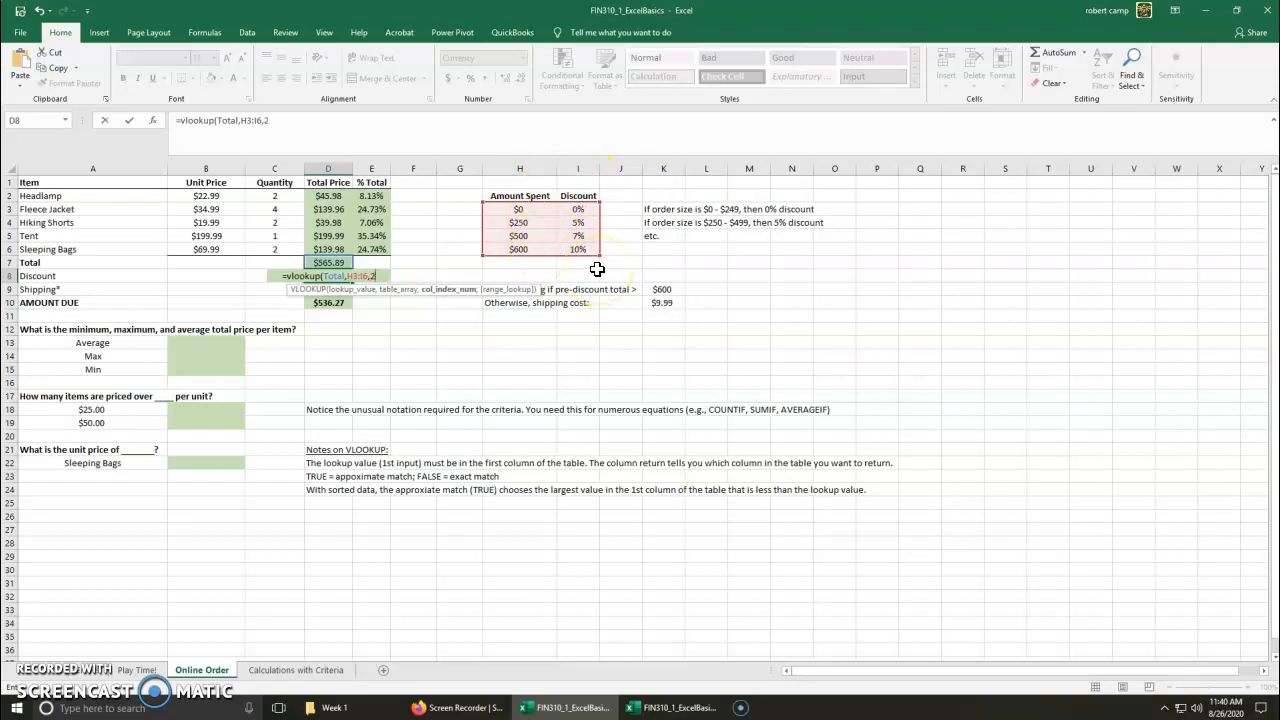
type(",")
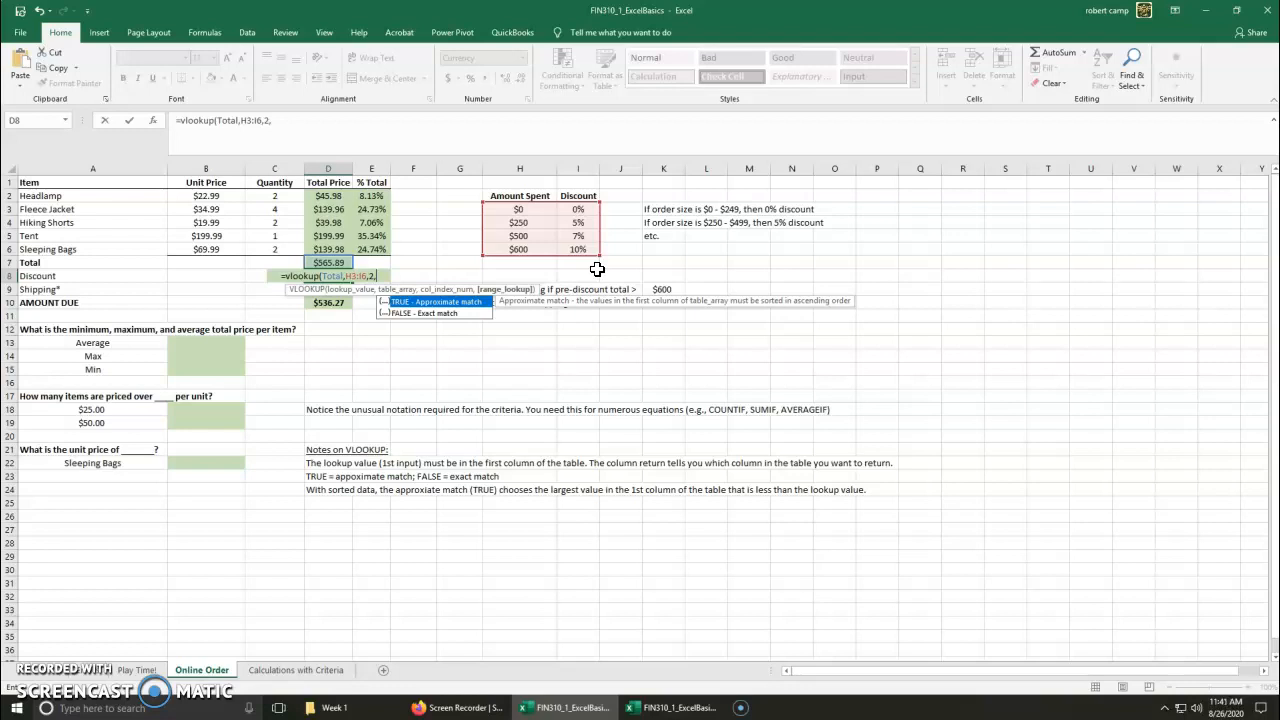
type("true")
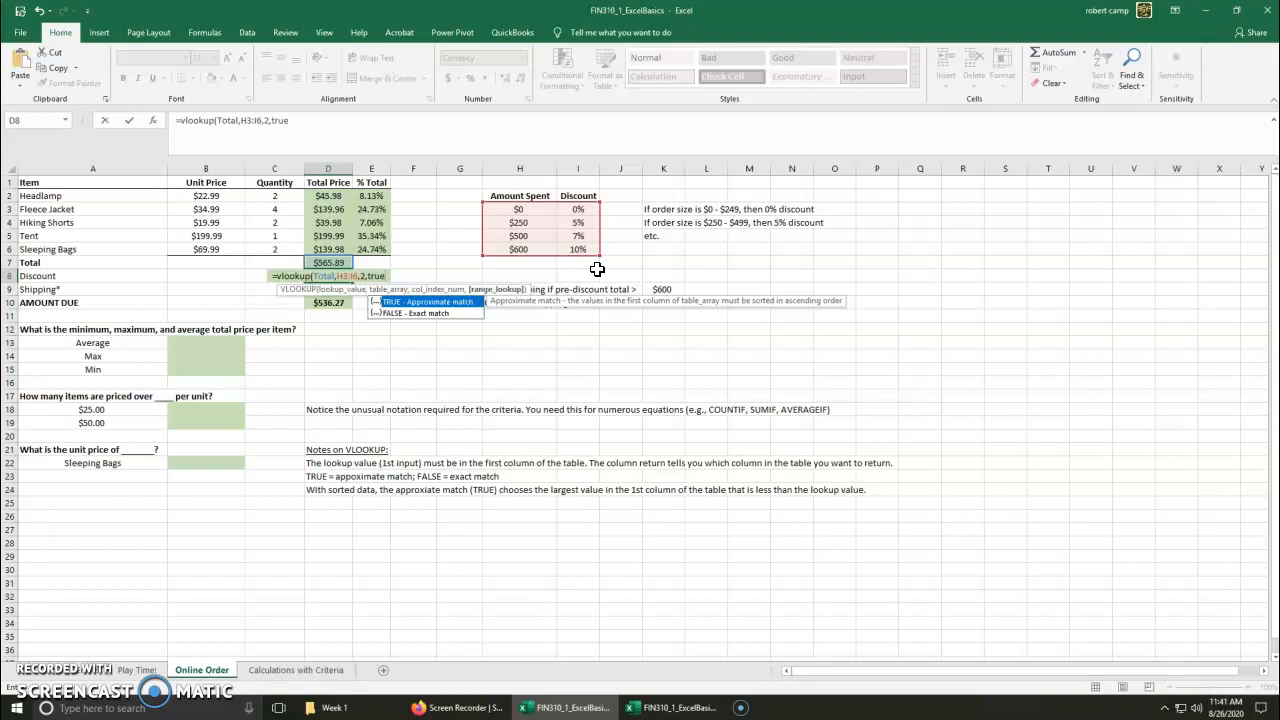
type(")")
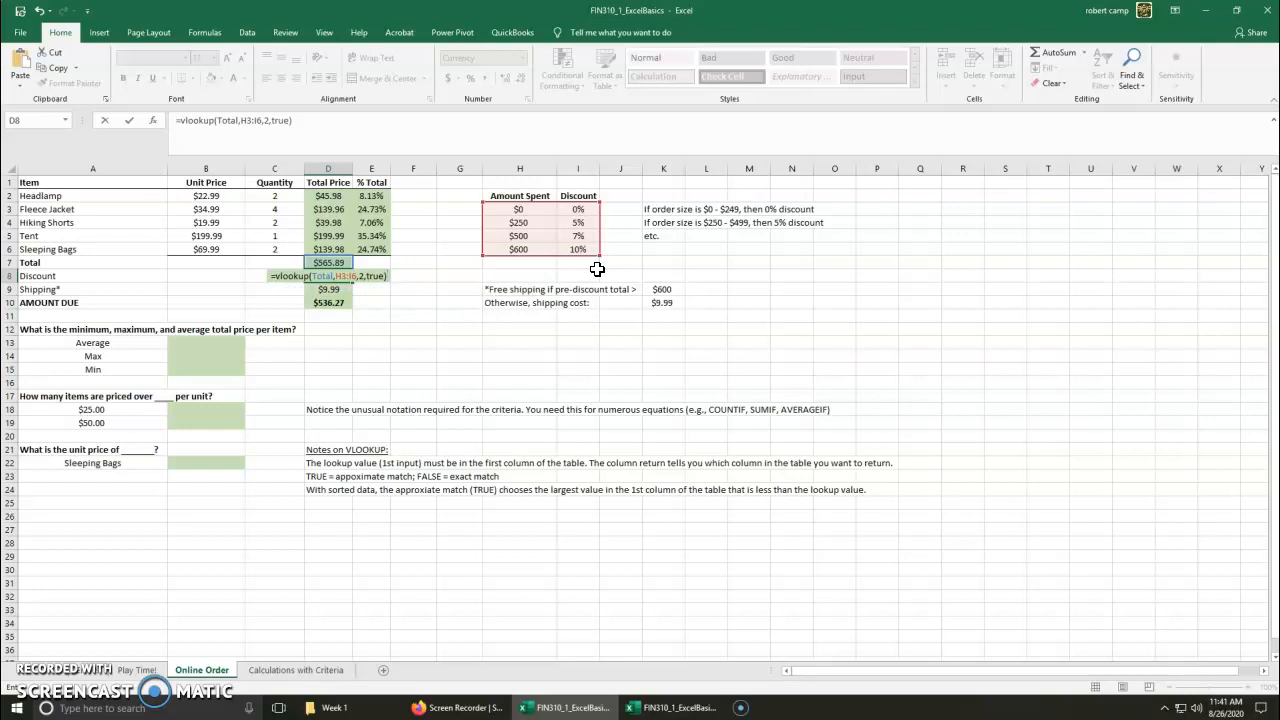
key("Return")
key("Up")
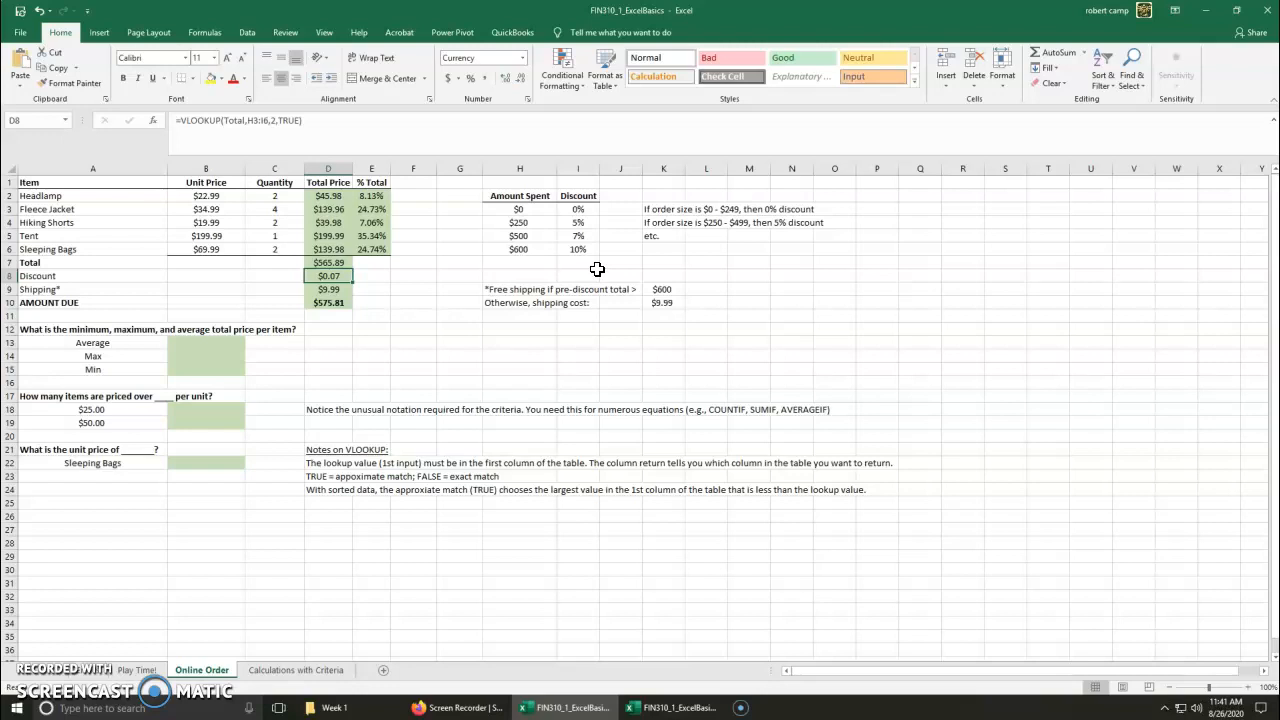
Step: Try the Number and Percentage formats on the Discount in D8 and undo both format changes
left_click(522, 57)
left_click(509, 112)
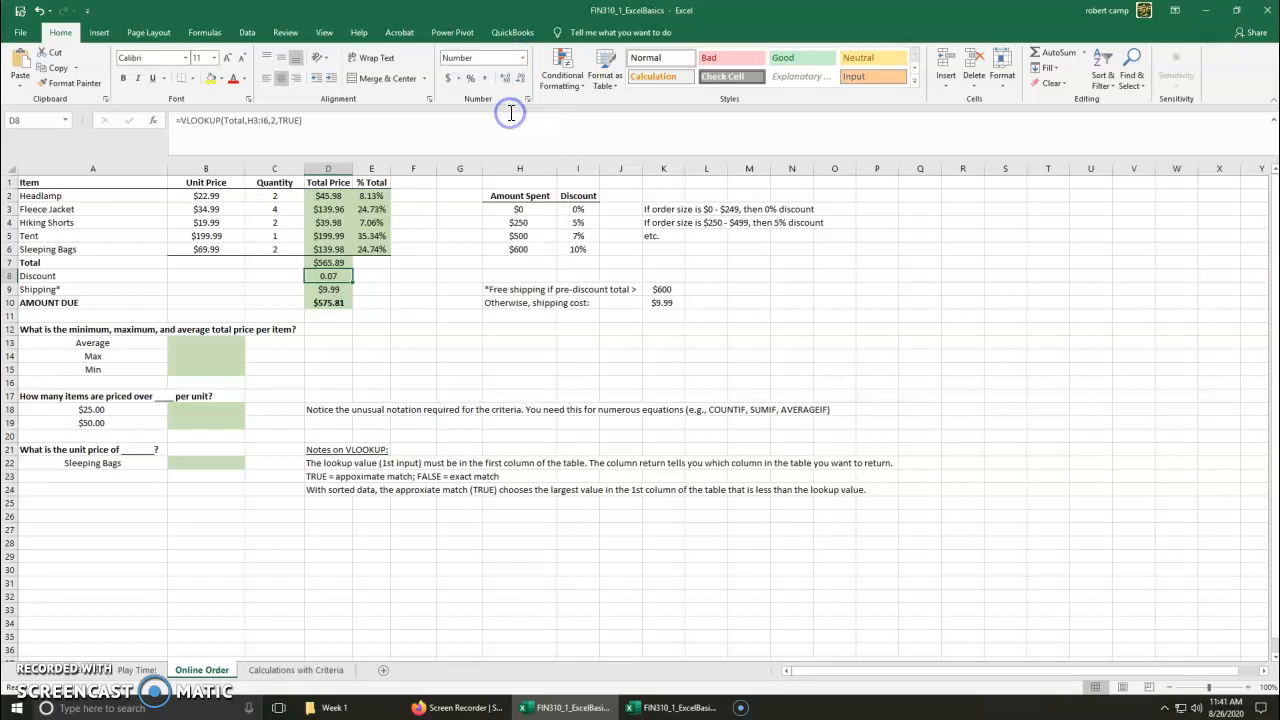
left_click(471, 78)
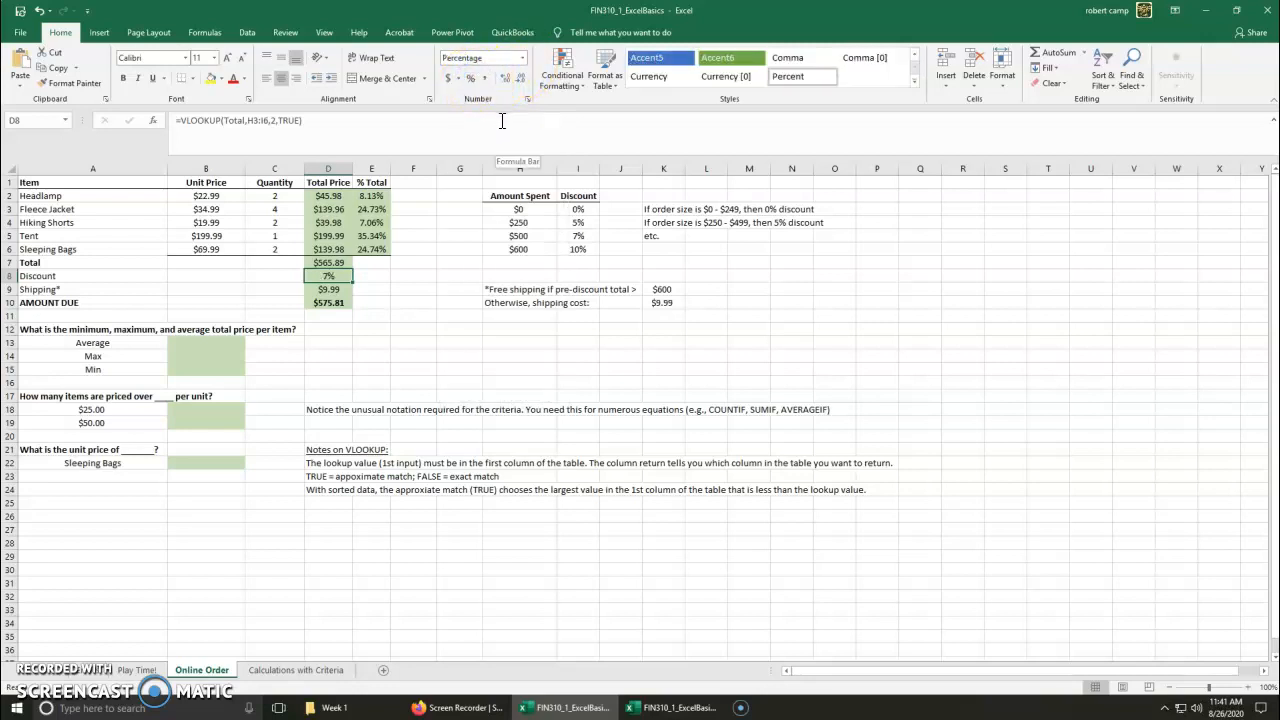
left_click(39, 11)
left_click(39, 11)
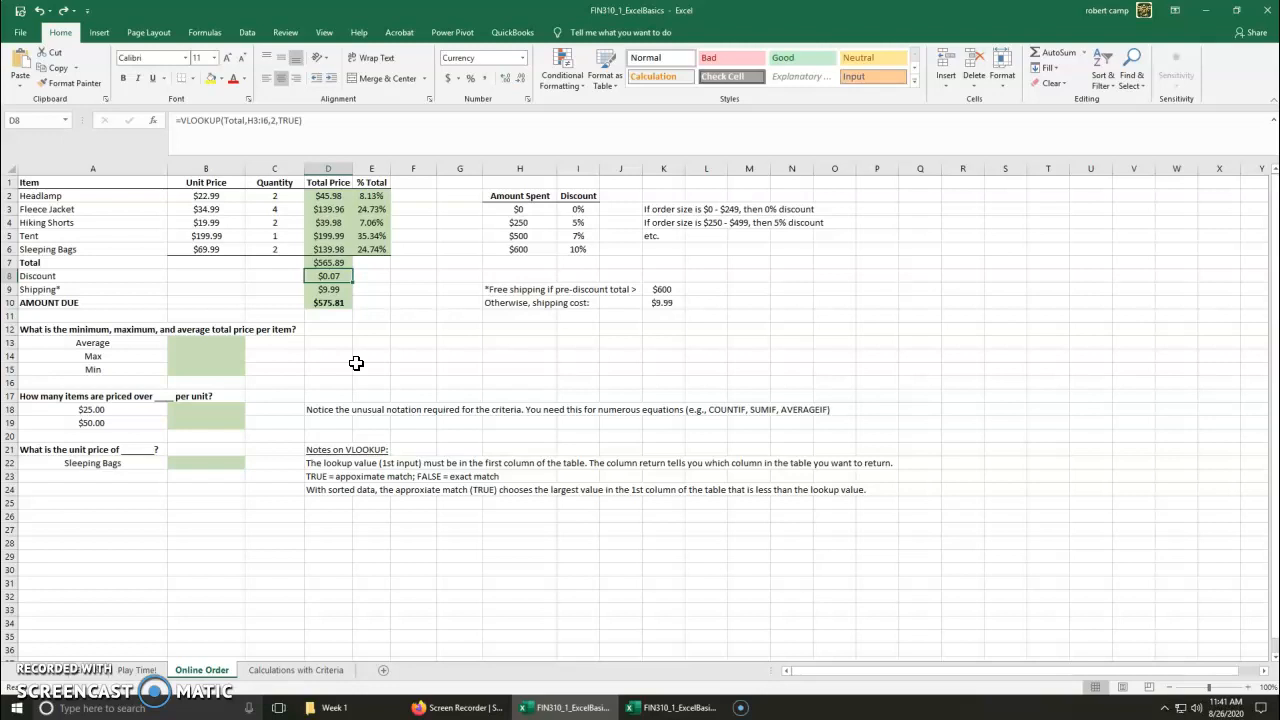
Step: Multiply the looked-up rate in D8 by the order total so the formula reads =VLOOKUP(Total,H3:I6,2,TRUE)*Total
left_click(333, 124)
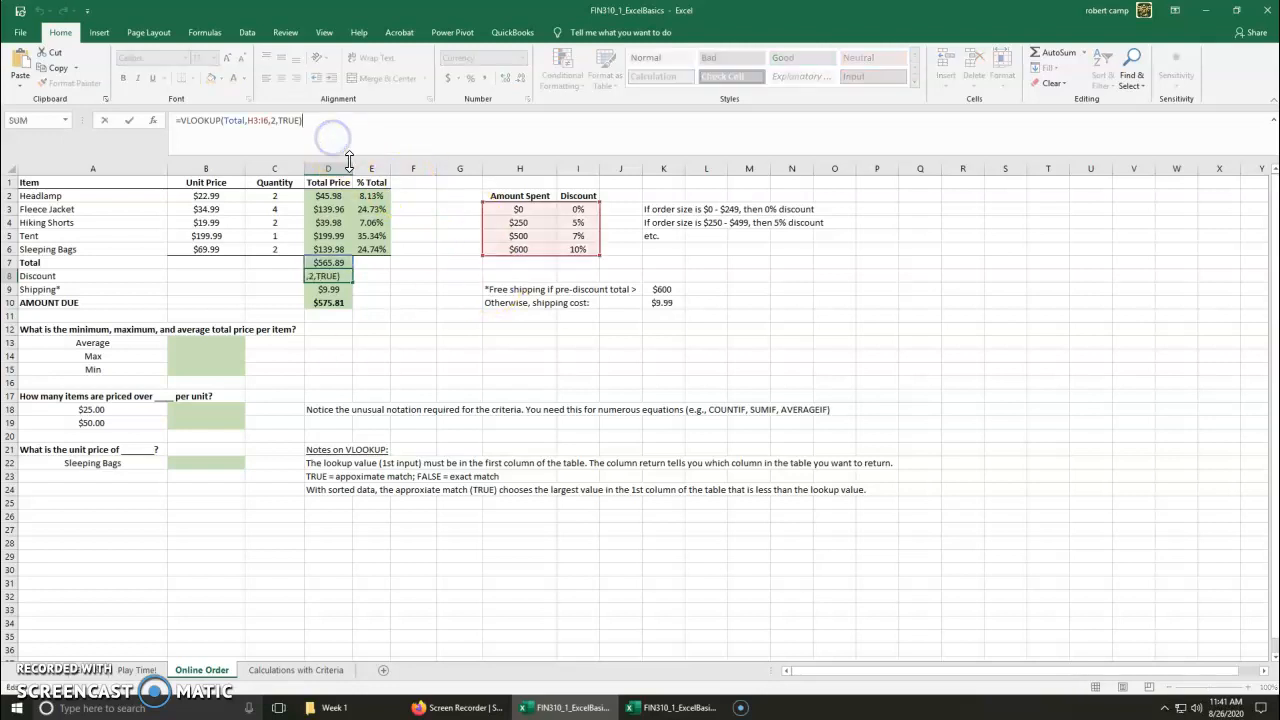
type("*")
left_click(330, 263)
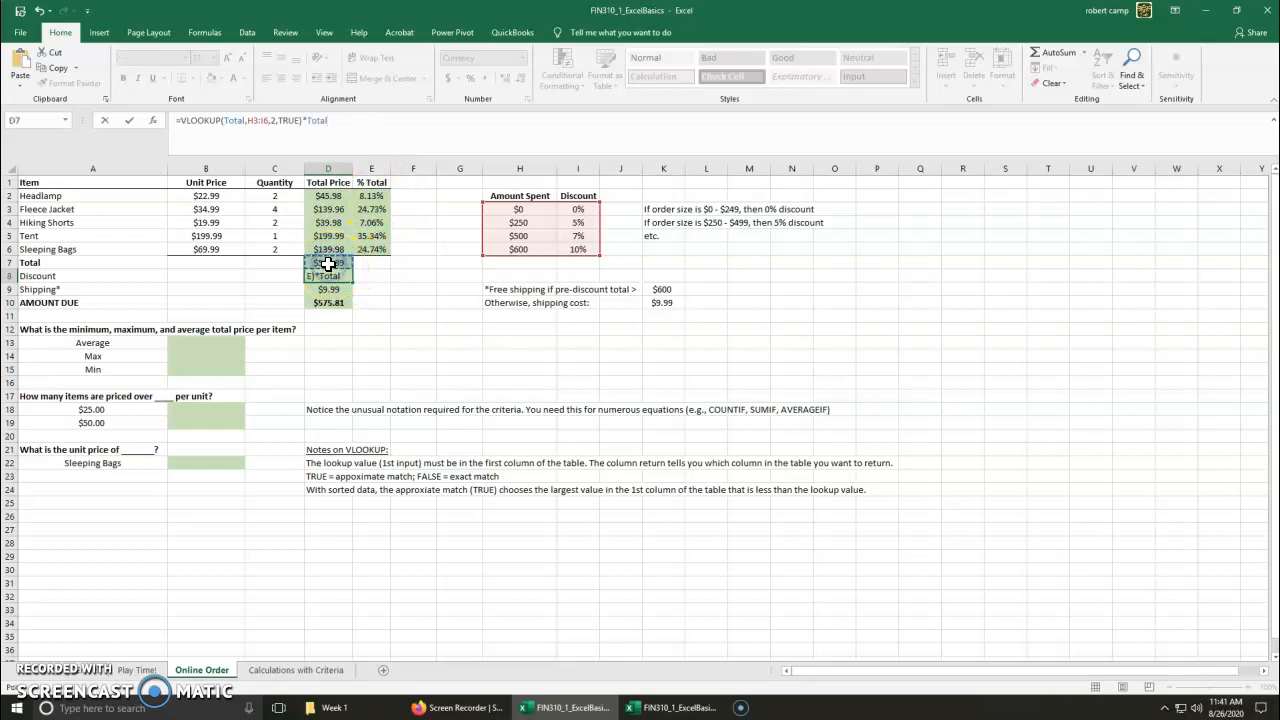
key("Return")
key("Up")
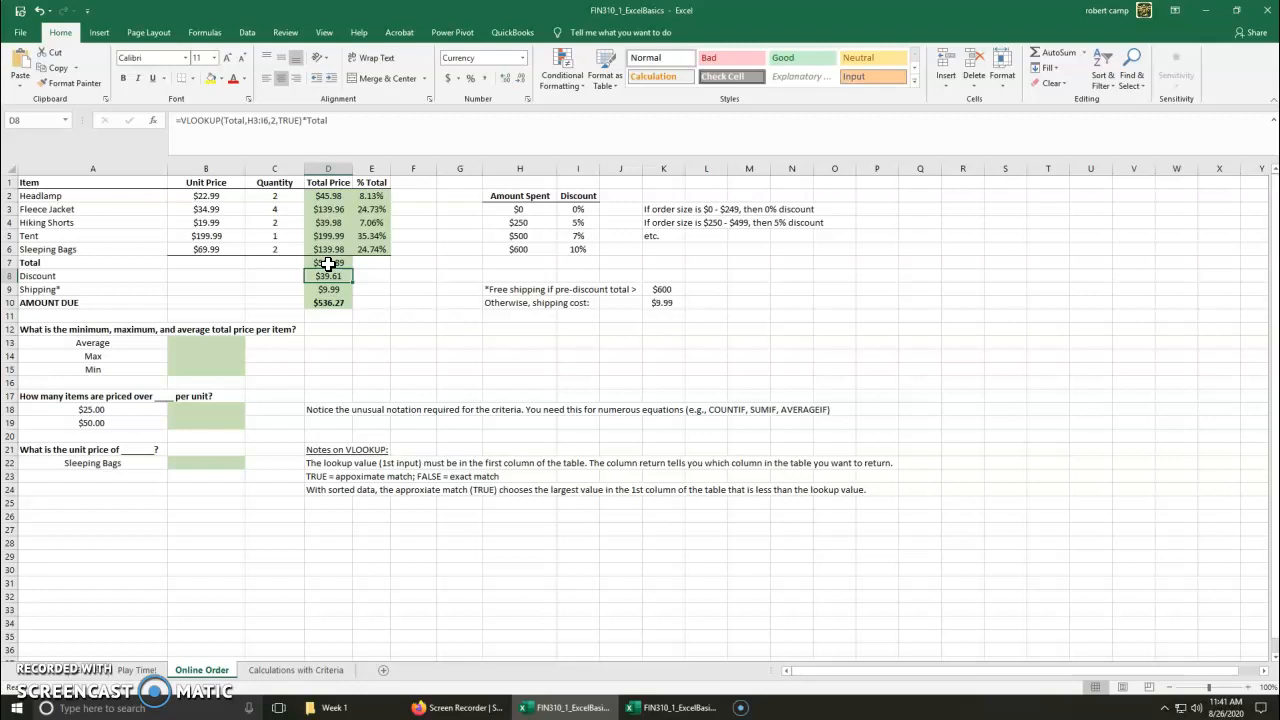
Step: Test the Discount lookup by setting the Fleece Jacket quantity to 5 and restoring it to 4
left_click(285, 209)
type("5")
key("Return")
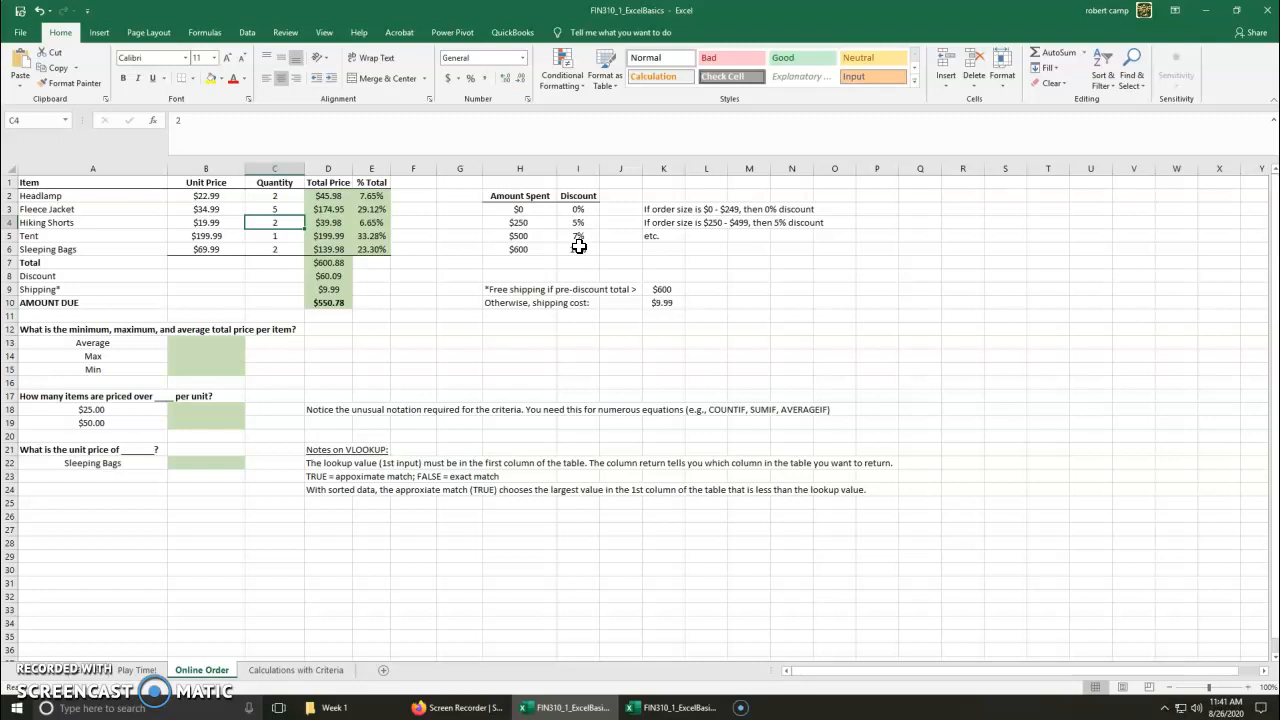
key("Up")
type("4")
key("Return")
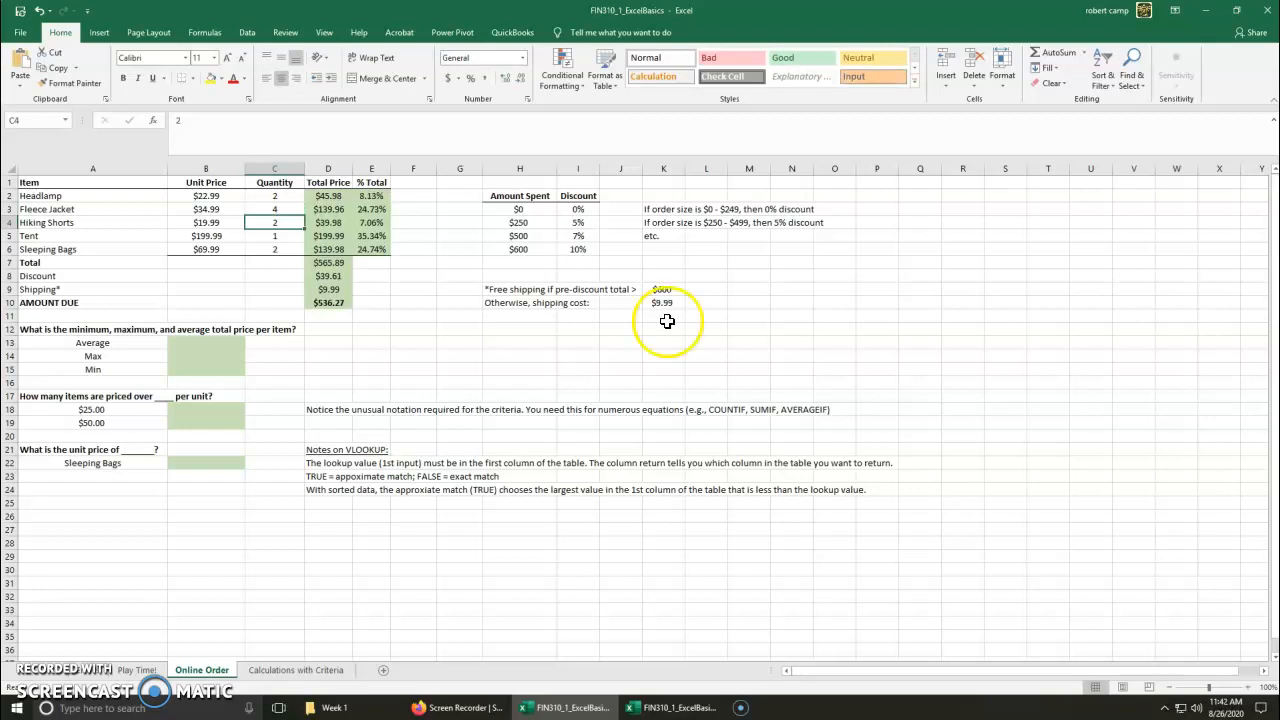
Step: Replace the Shipping formula in D9 with a conditional one that waives shipping above the threshold, =IF(Total>K9,0,K10)
key("alt+Tab")
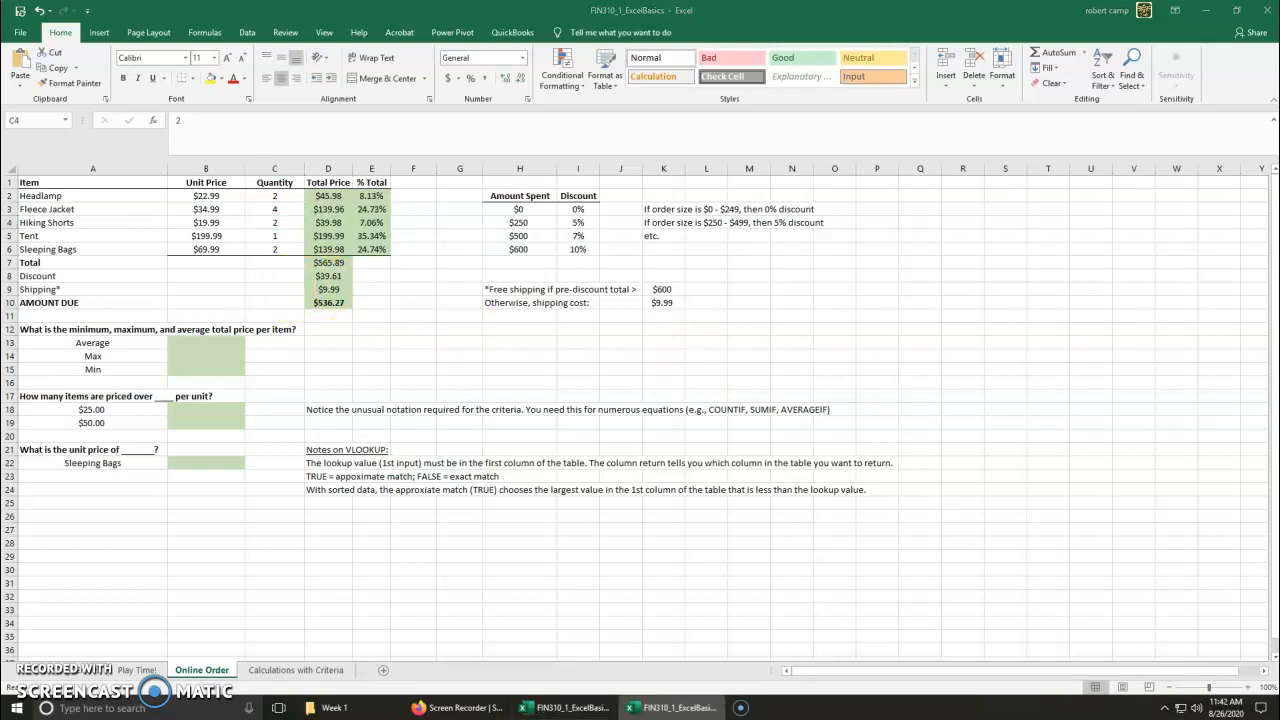
left_click(342, 288)
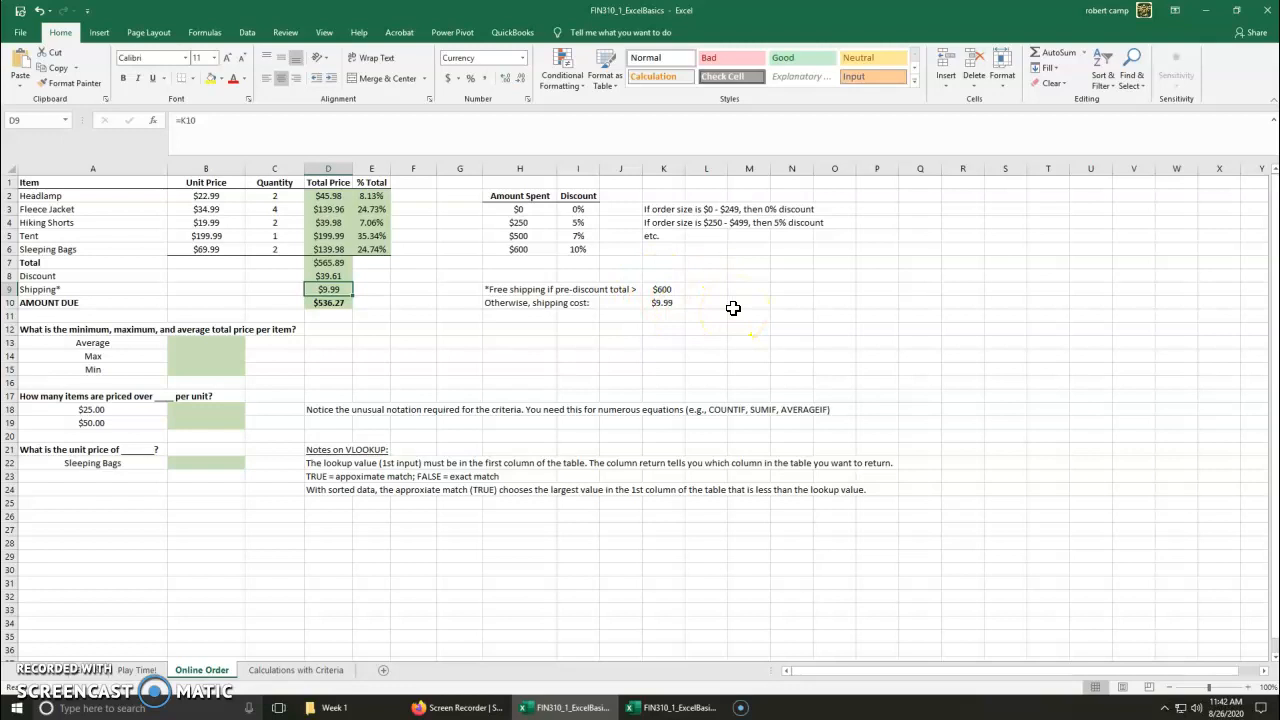
type("=")
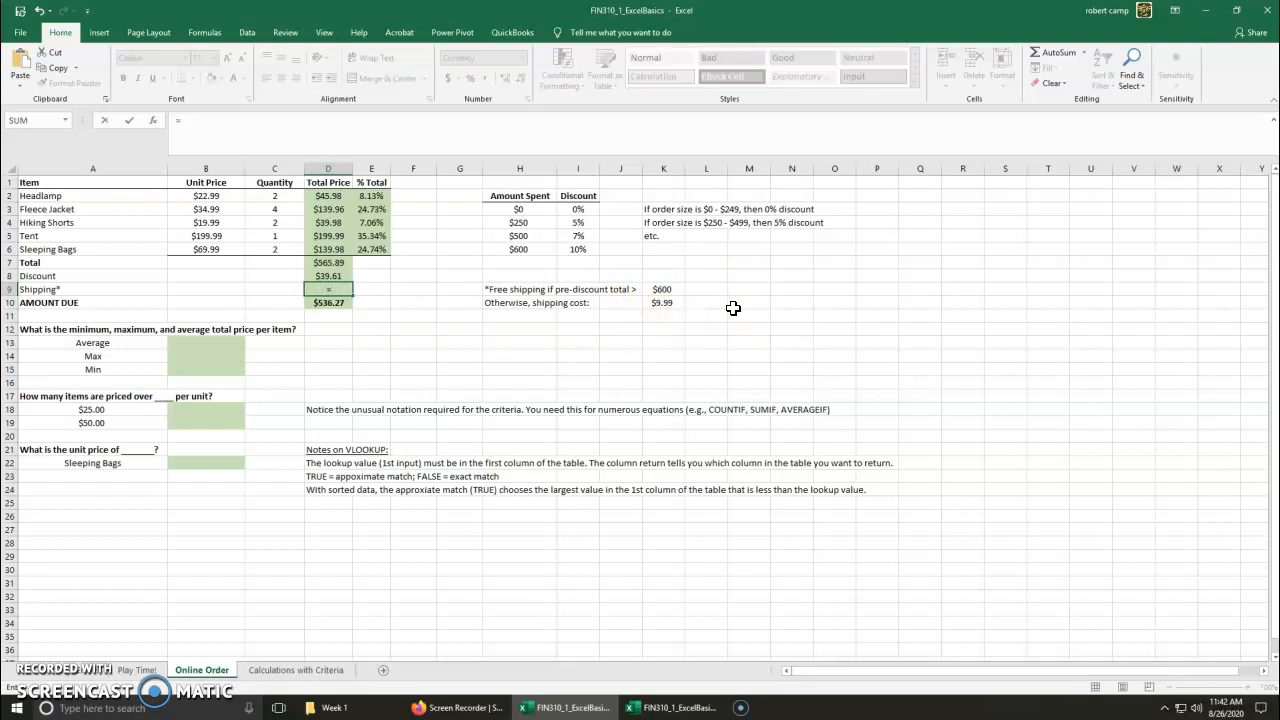
type("if")
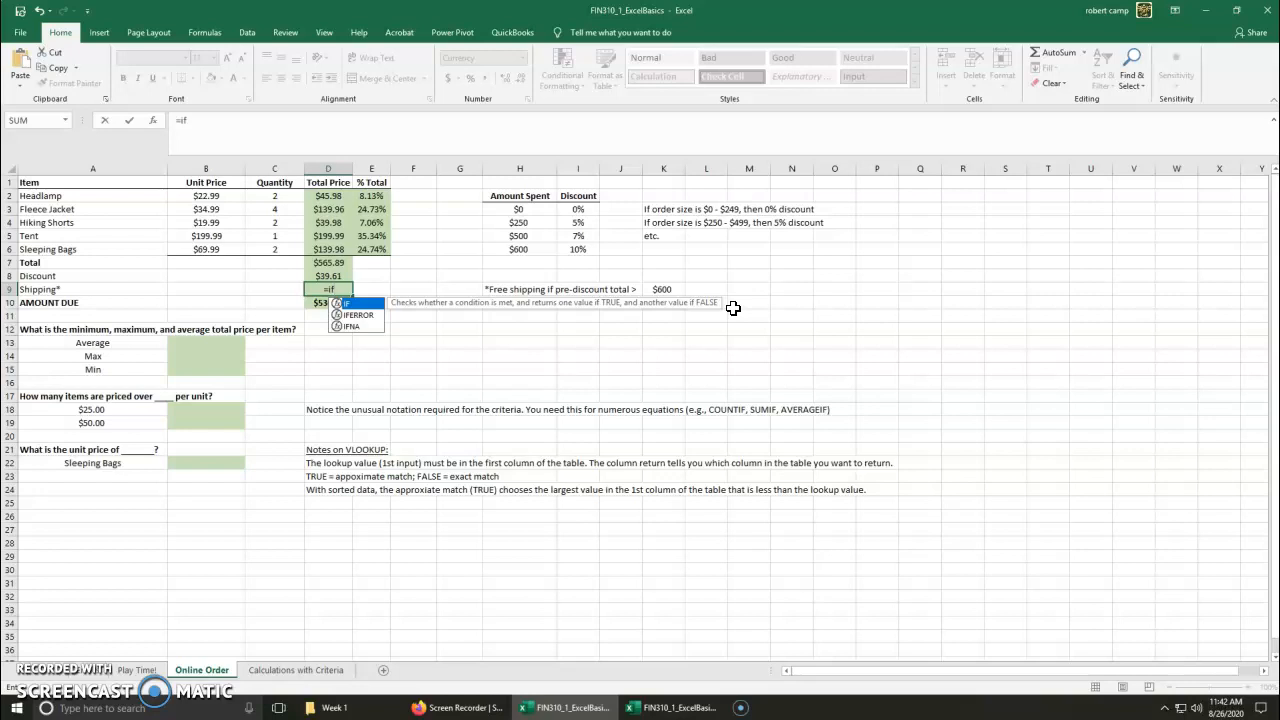
type("(")
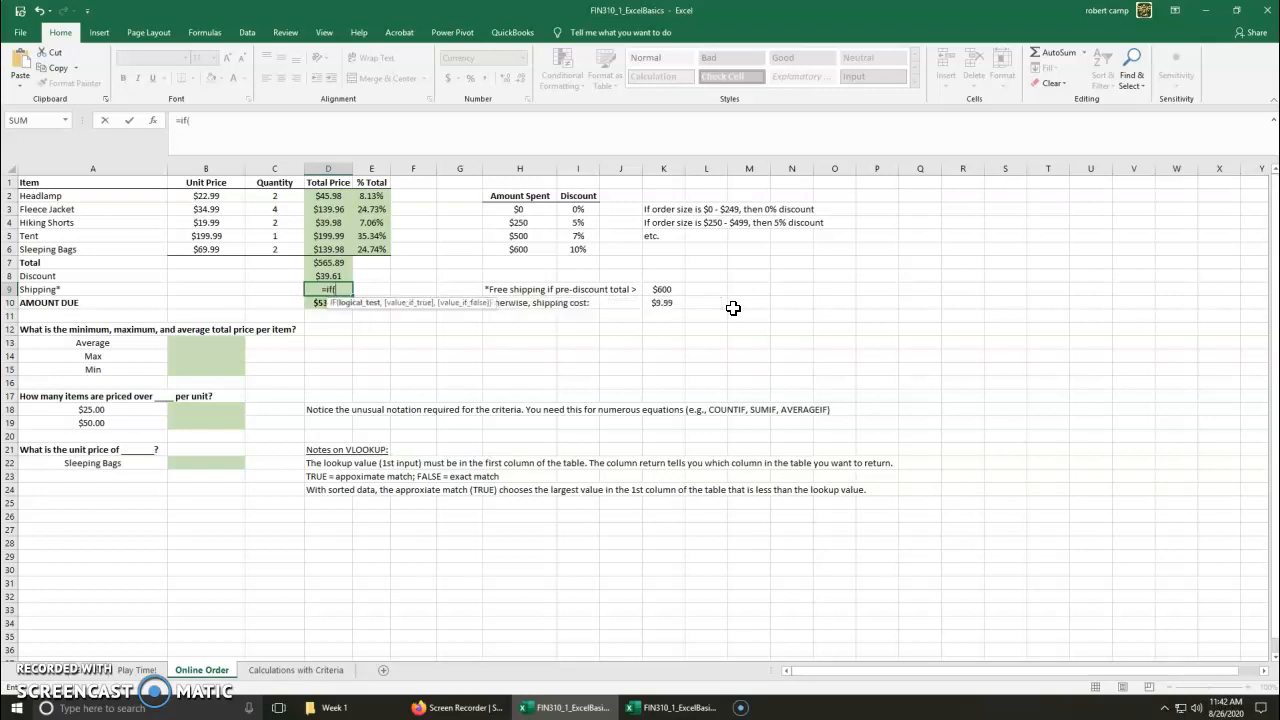
left_click(327, 262)
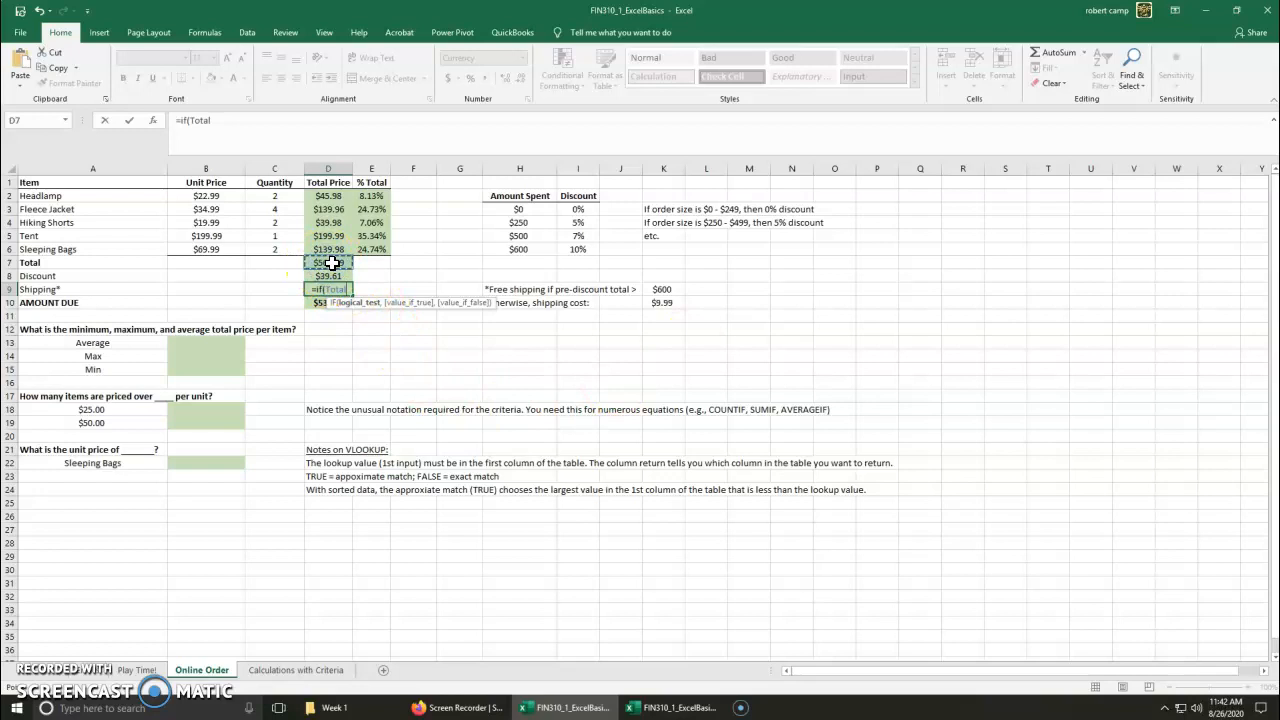
type(">")
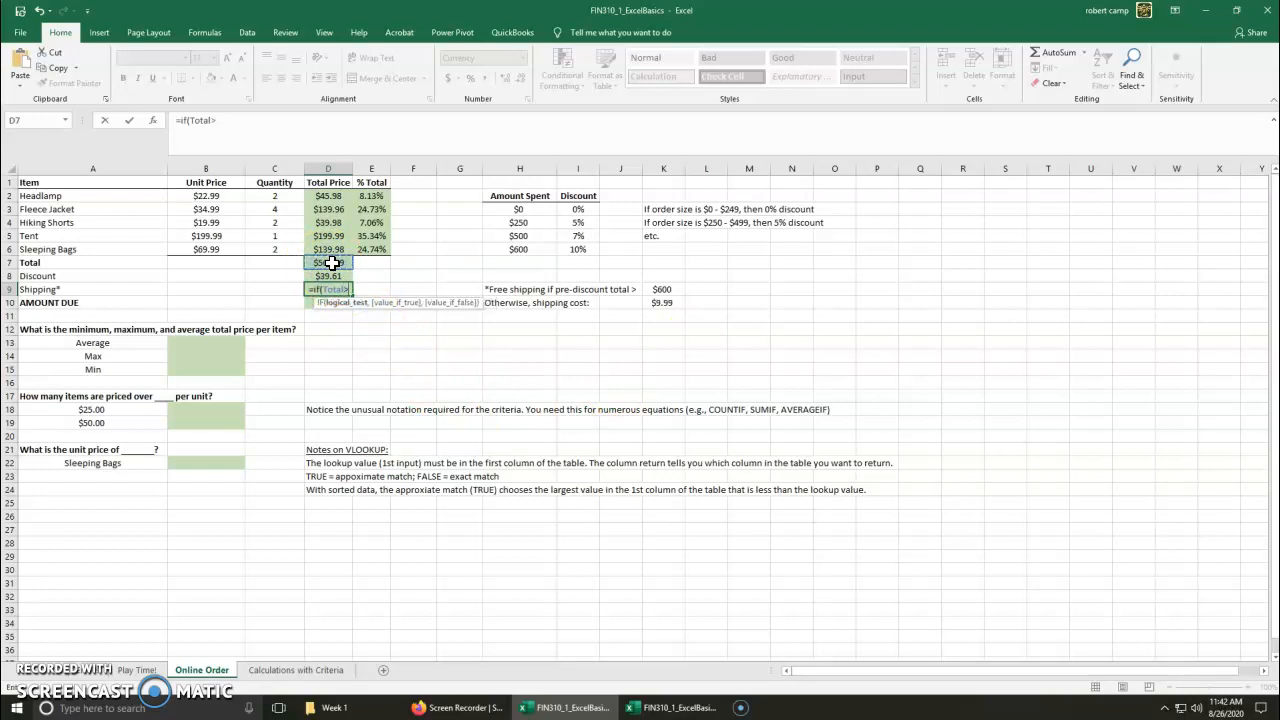
left_click(664, 288)
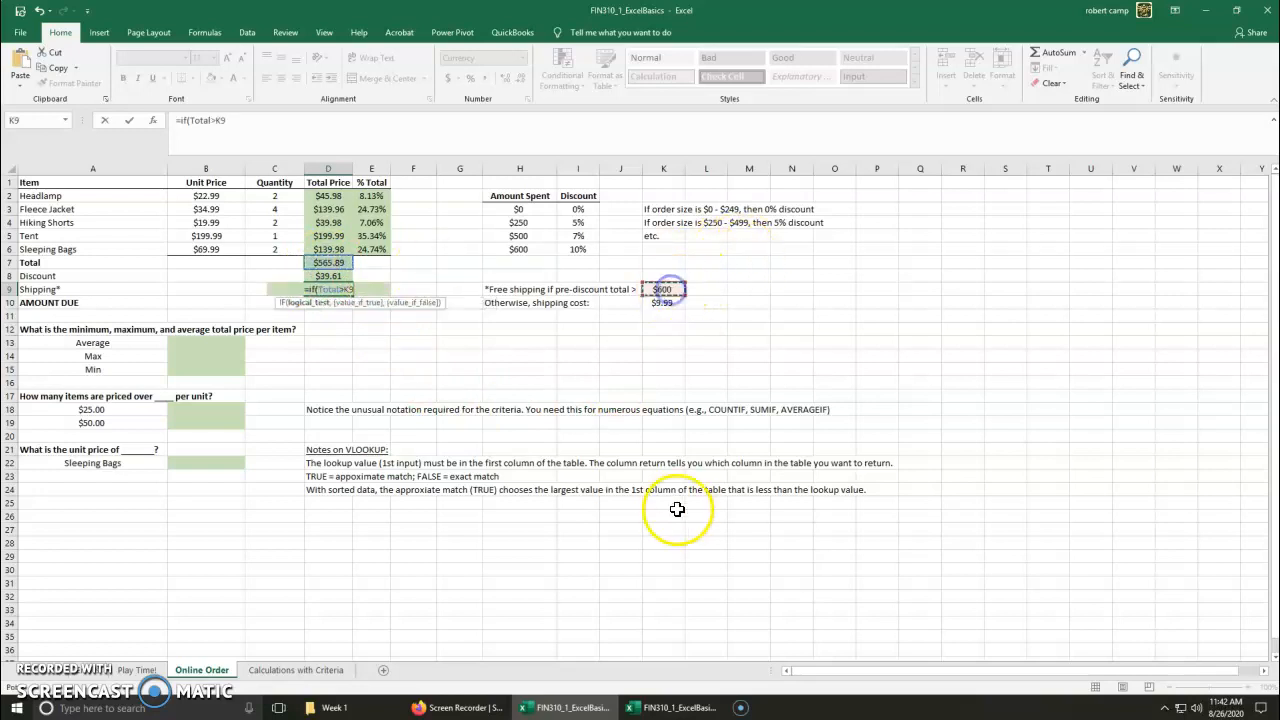
type(",")
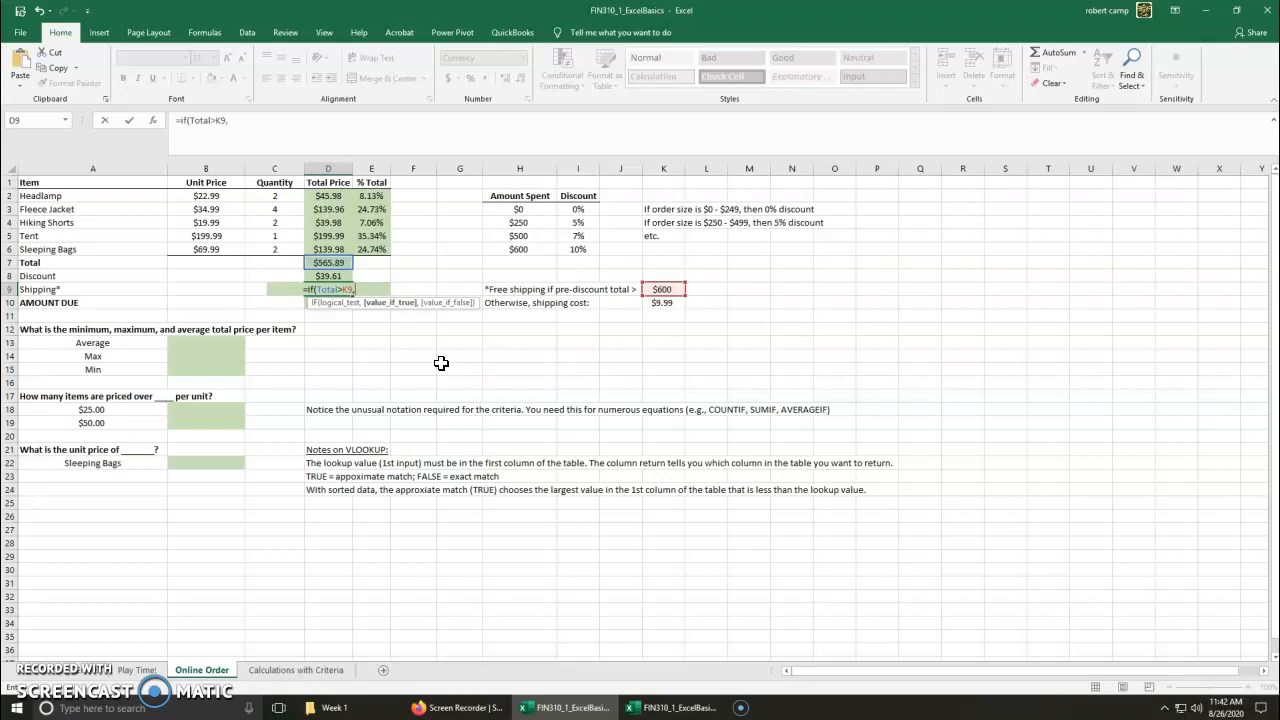
type("0")
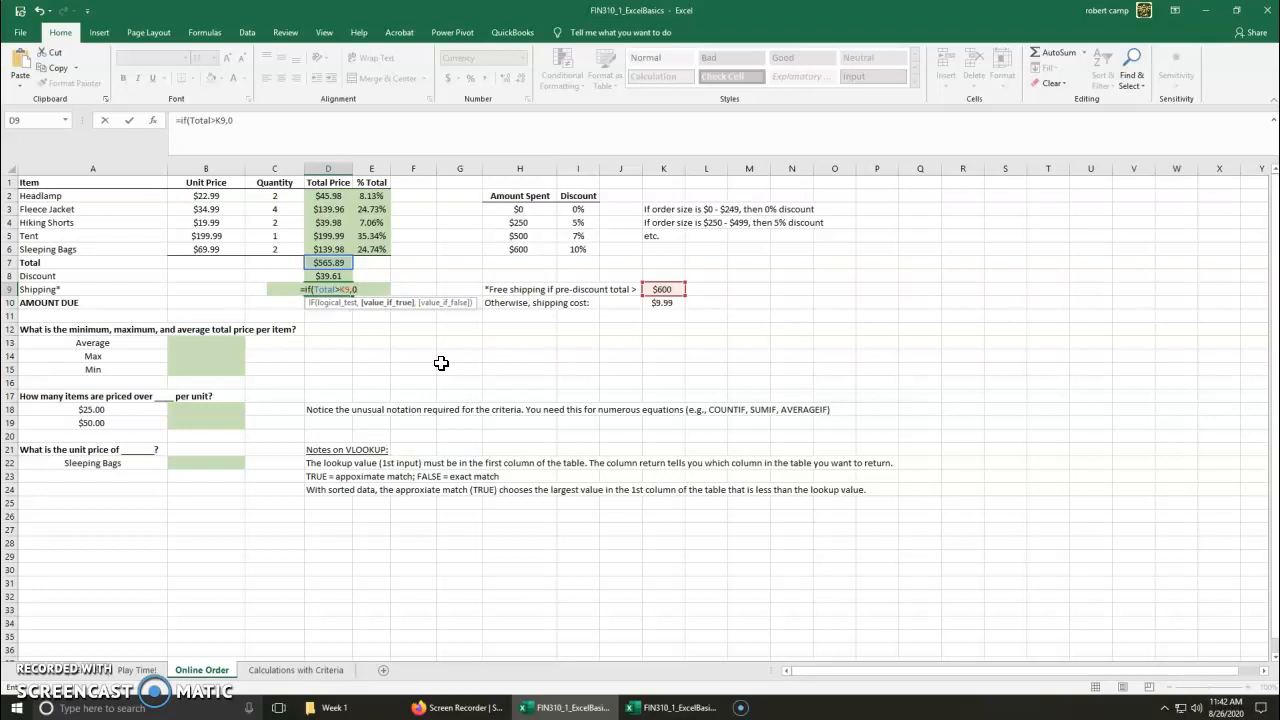
type(",")
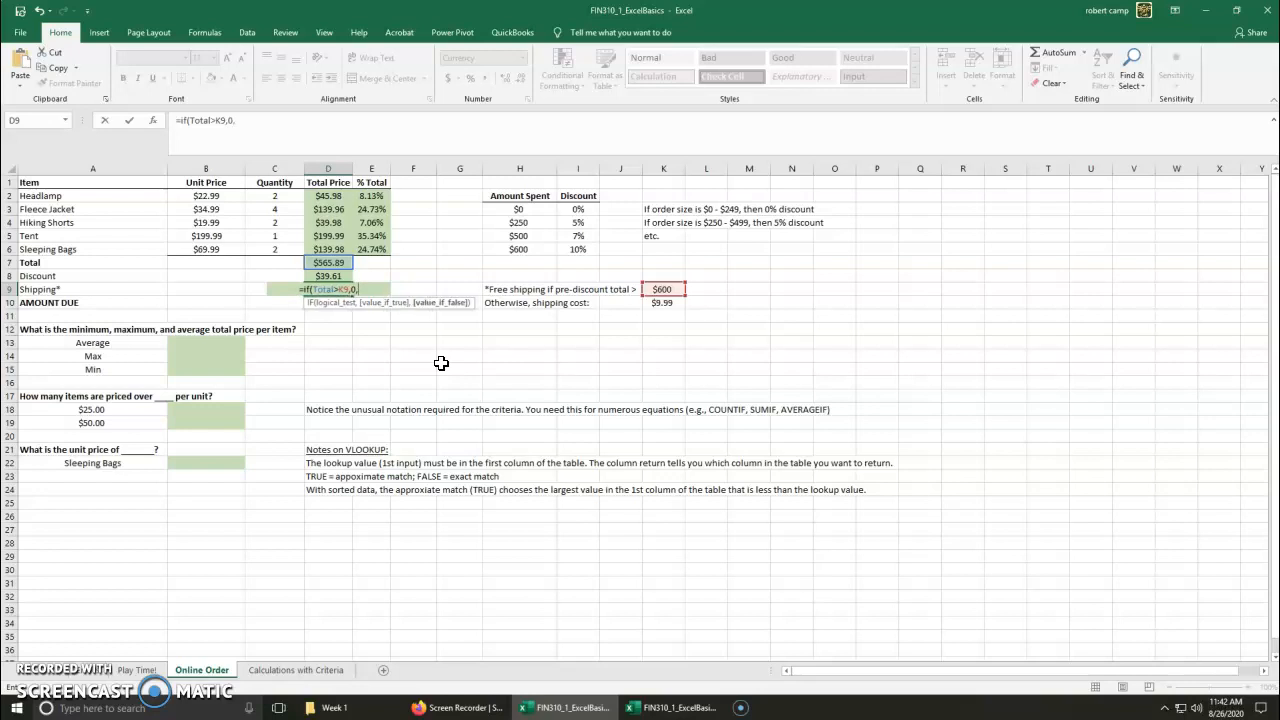
left_click(672, 302)
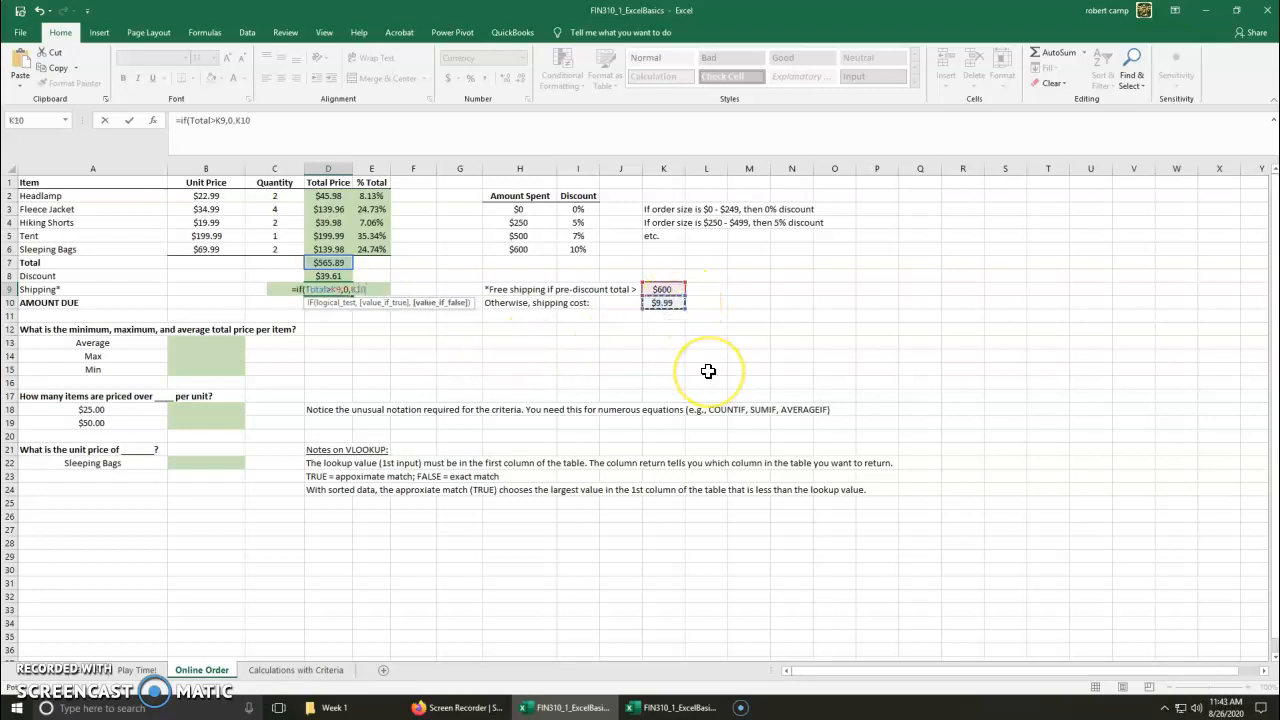
type(")")
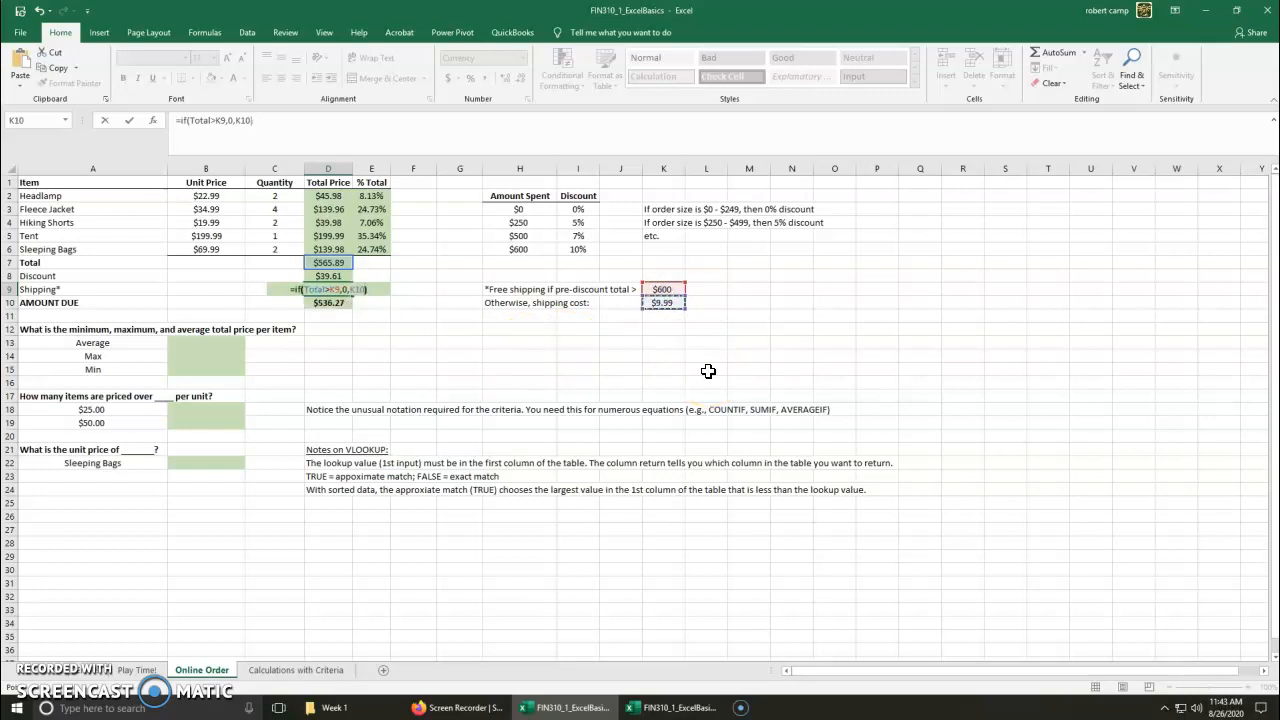
key("Return")
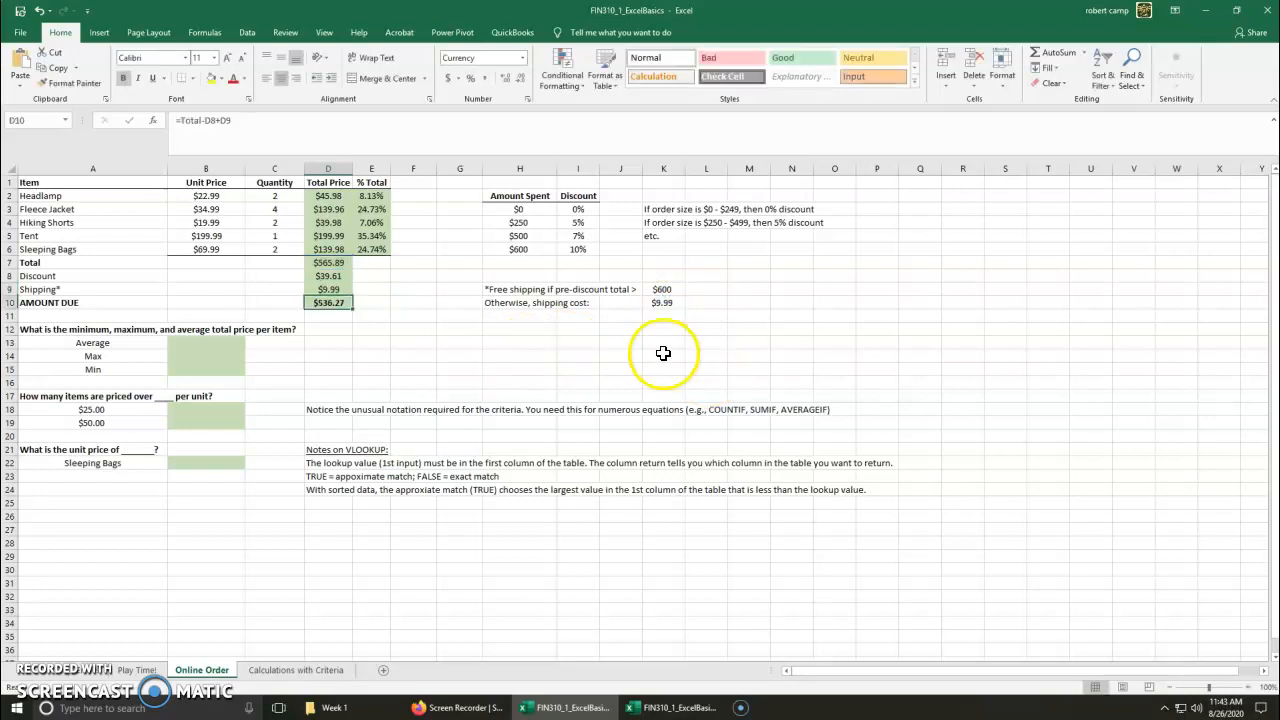
left_click(332, 288)
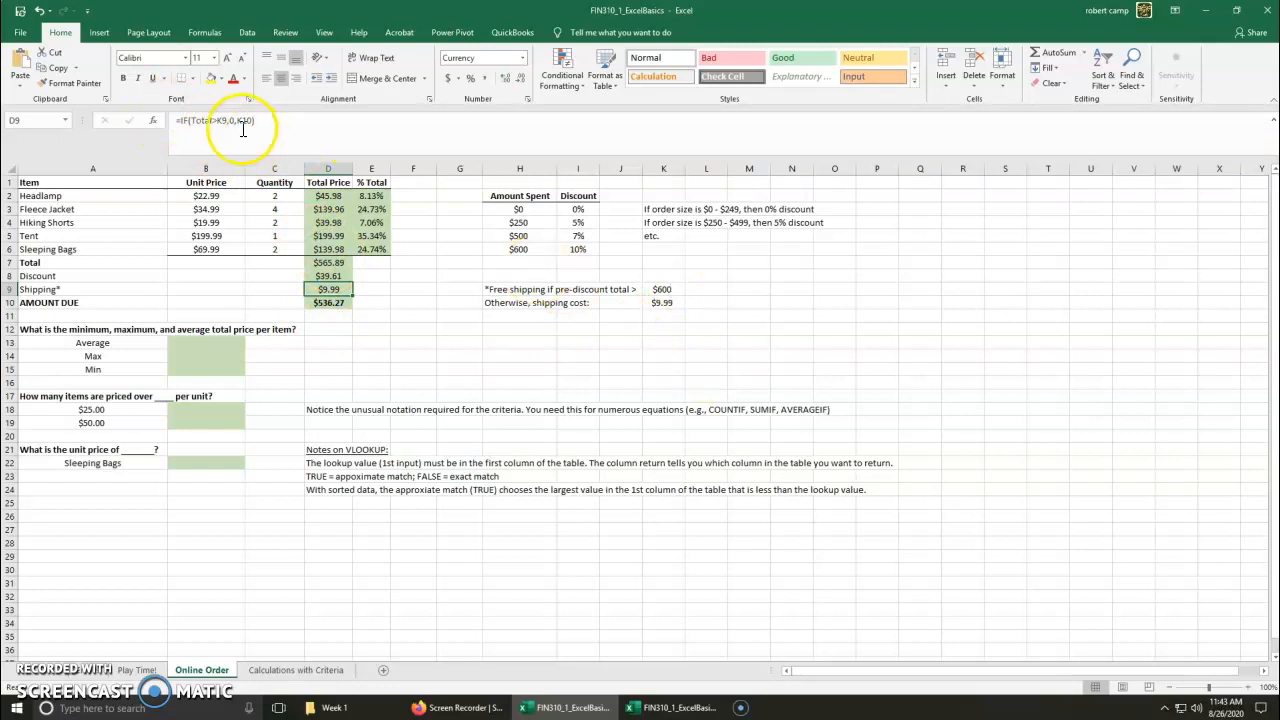
Step: Test the Shipping formula by setting the Fleece Jacket quantity to 5 and restoring it to 4
left_click(290, 209)
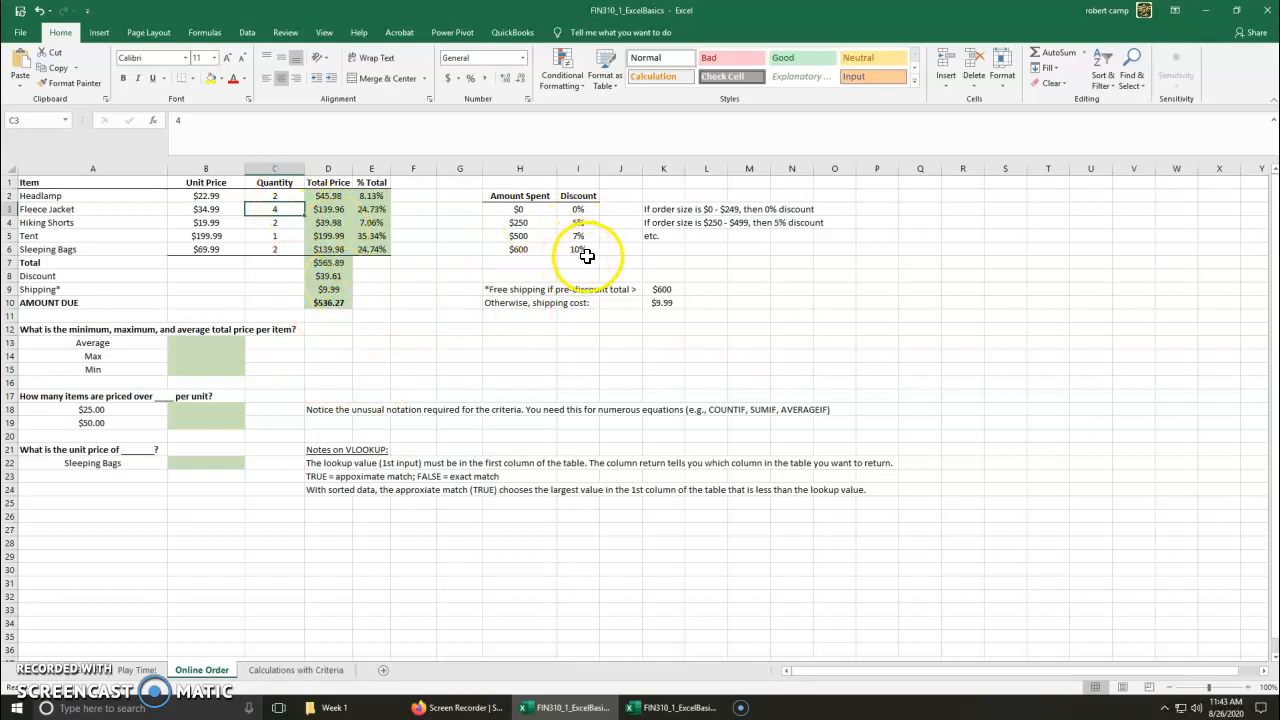
type("5")
key("Return")
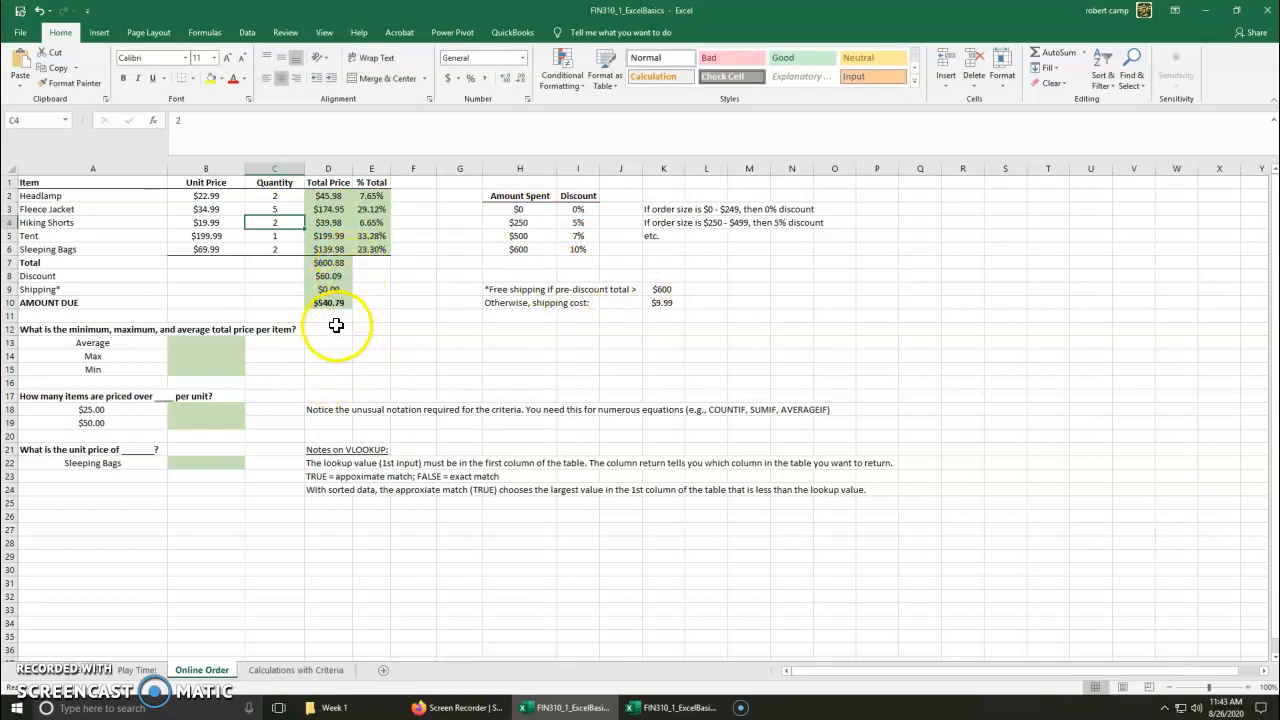
left_click(281, 210)
type("4")
key("Return")
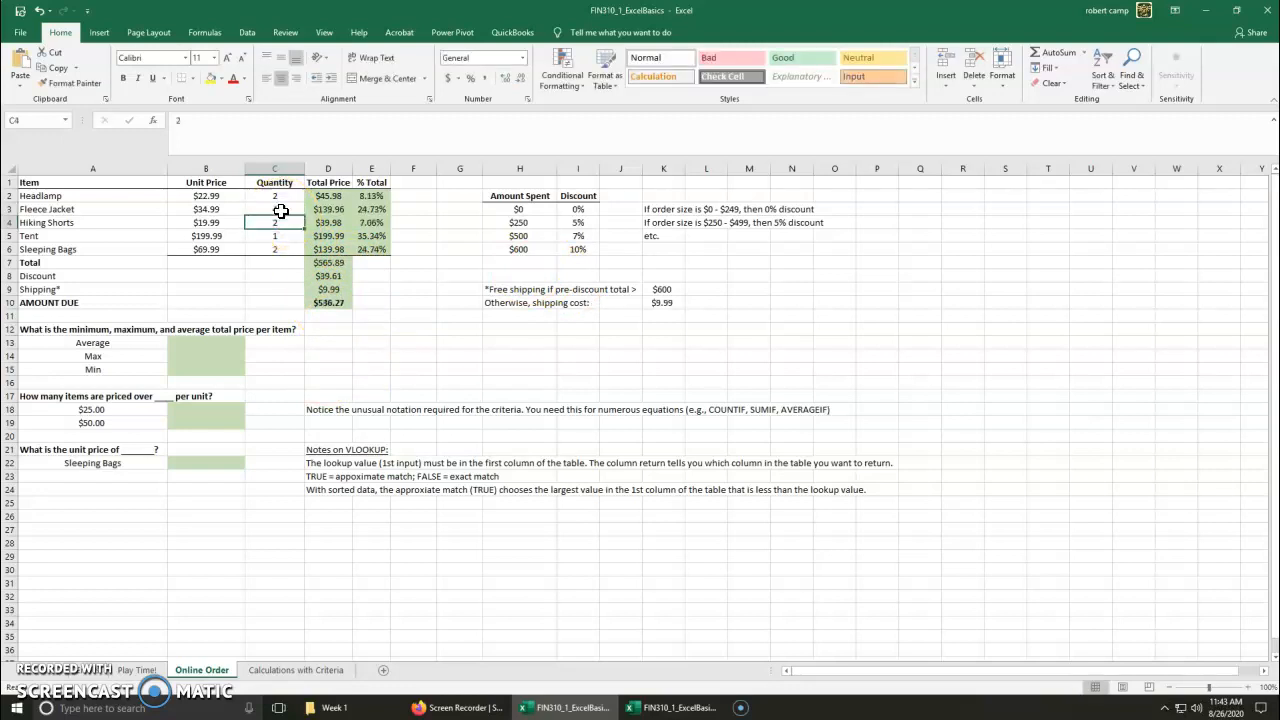
Step: Set the Fleece Jacket quantity in C3 to 5
left_click(281, 211)
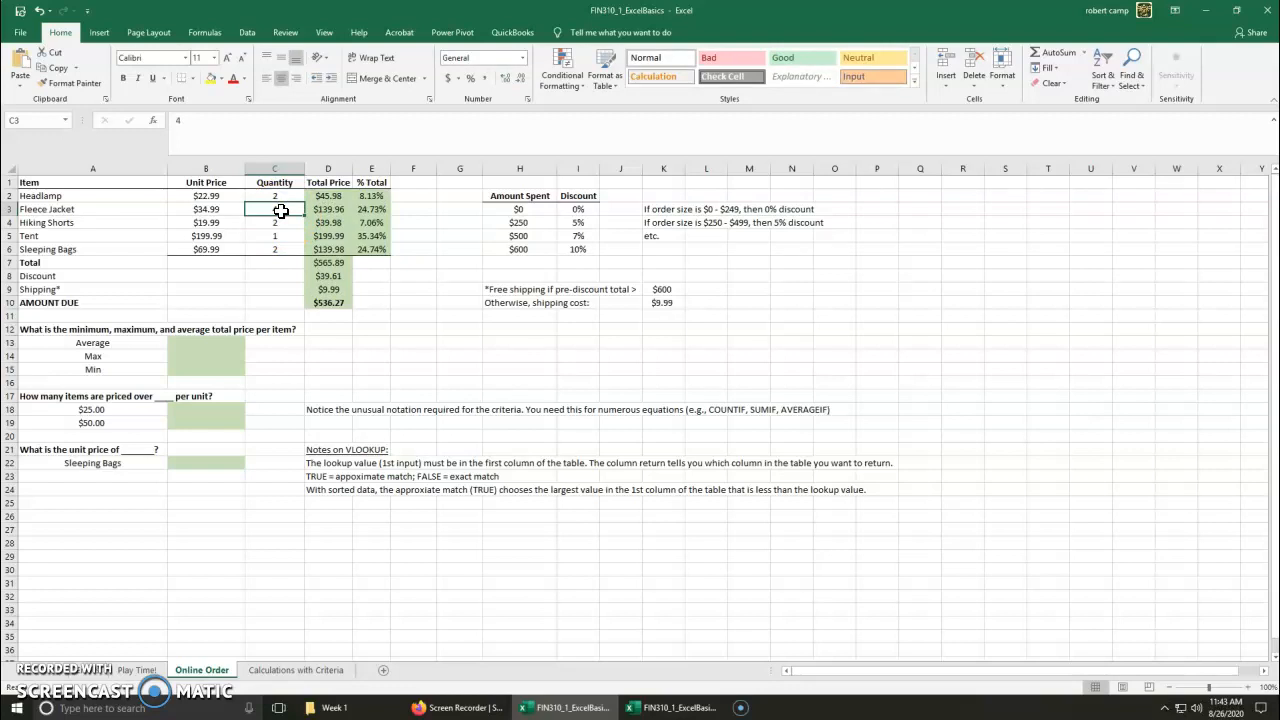
type("5")
key("Return")
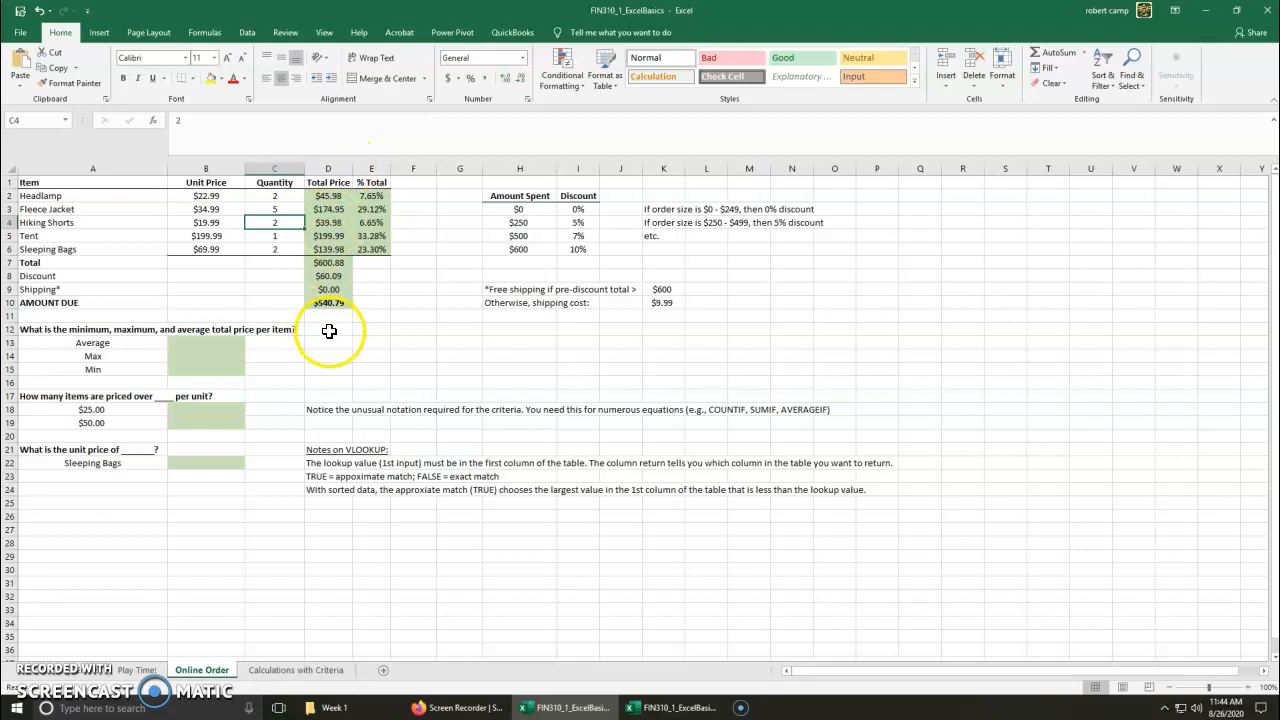
Step: Set the quantities of Headlamp, Fleece Jacket, Hiking Shorts and Sleeping Bags to 0, skipping the Tent
left_click(290, 197)
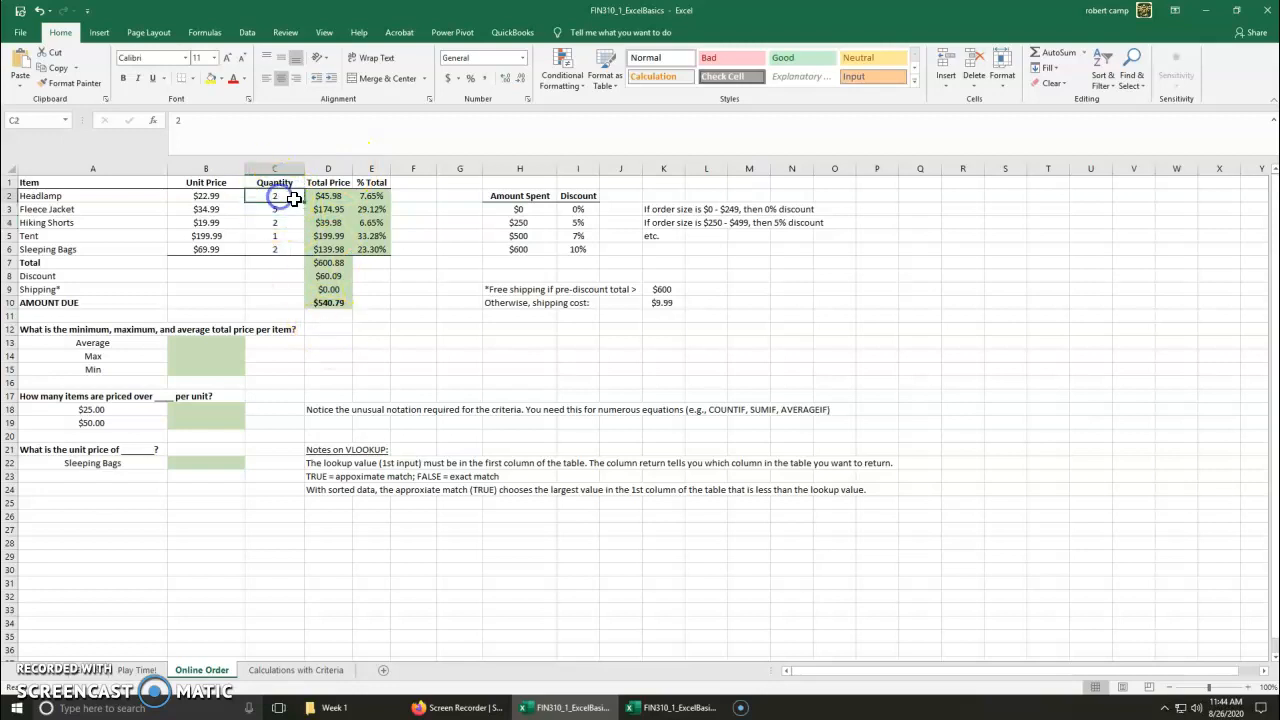
type("0")
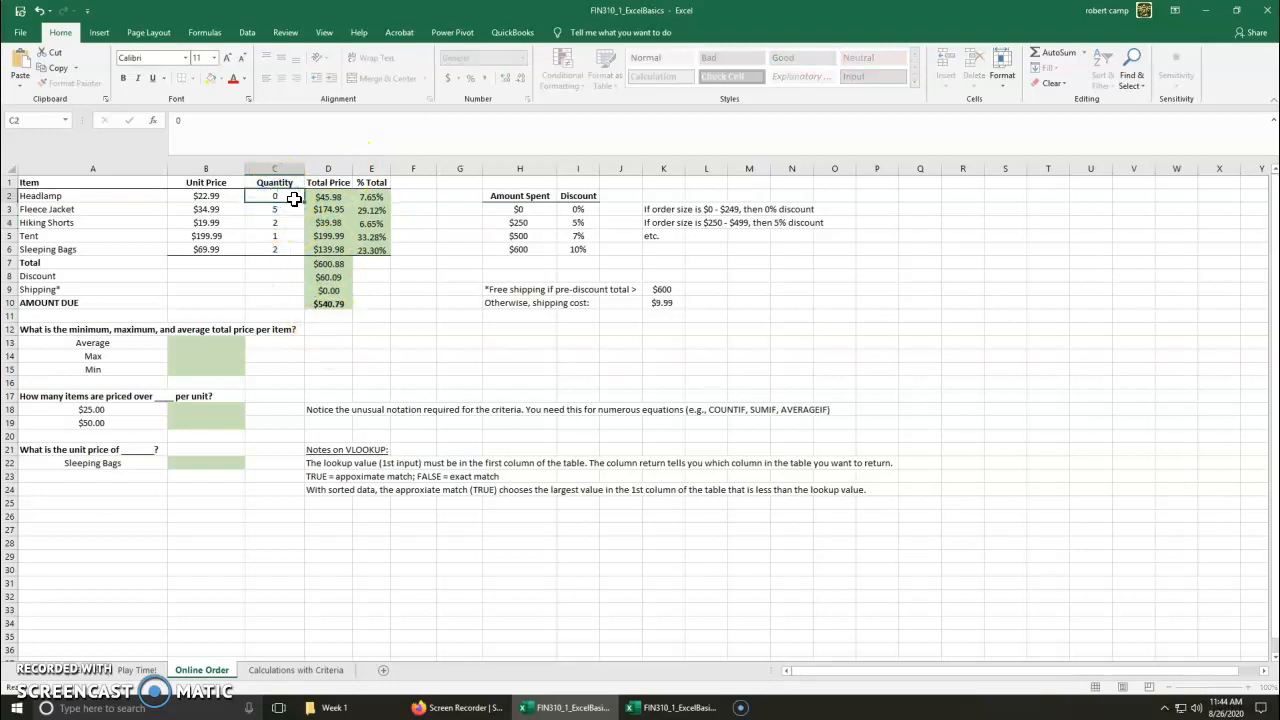
key("Return")
type("0")
key("Return")
type("0")
key("Return")
key("Return")
type("0")
key("Return")
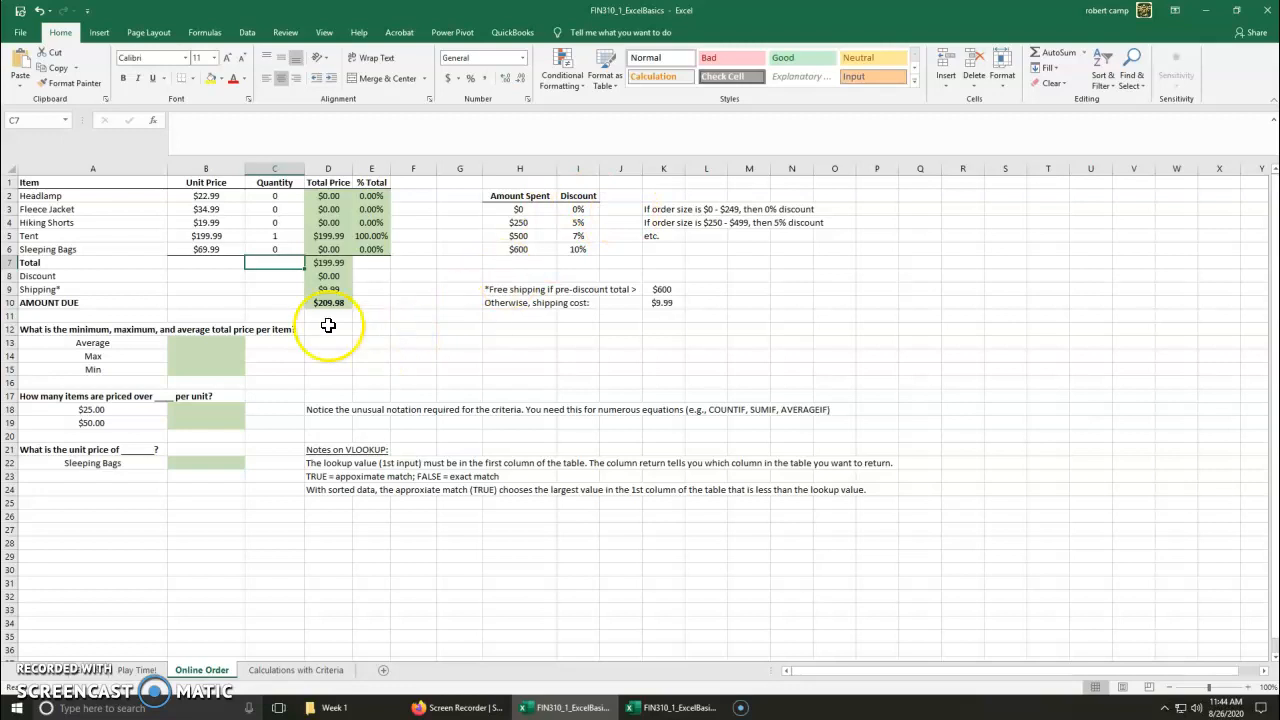
Step: Set the Sleeping Bags quantity in C6 to 5 to test a larger order total
left_click(289, 249)
type("5")
key("Up")
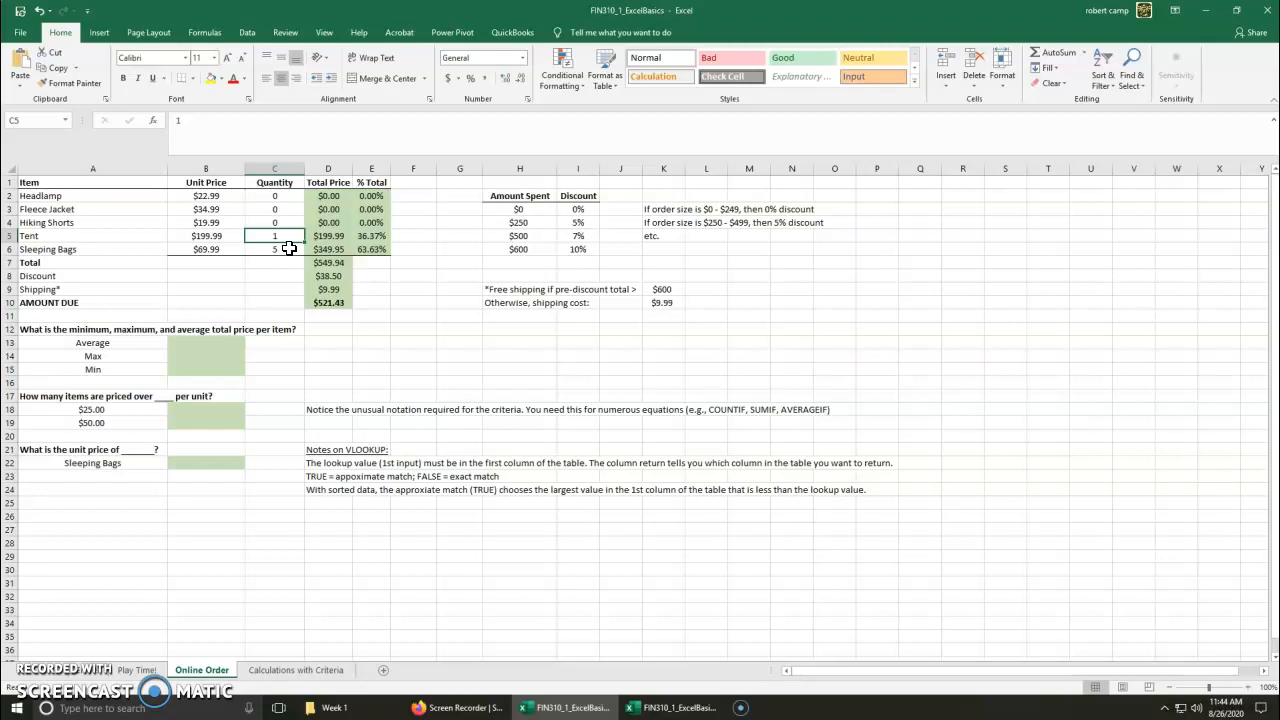
Step: Restore the quantities to 2 for Headlamp, 5 for Fleece Jacket, 2 for Hiking Shorts and 2 for Sleeping Bags
key("Up")
key("Up")
key("Up")
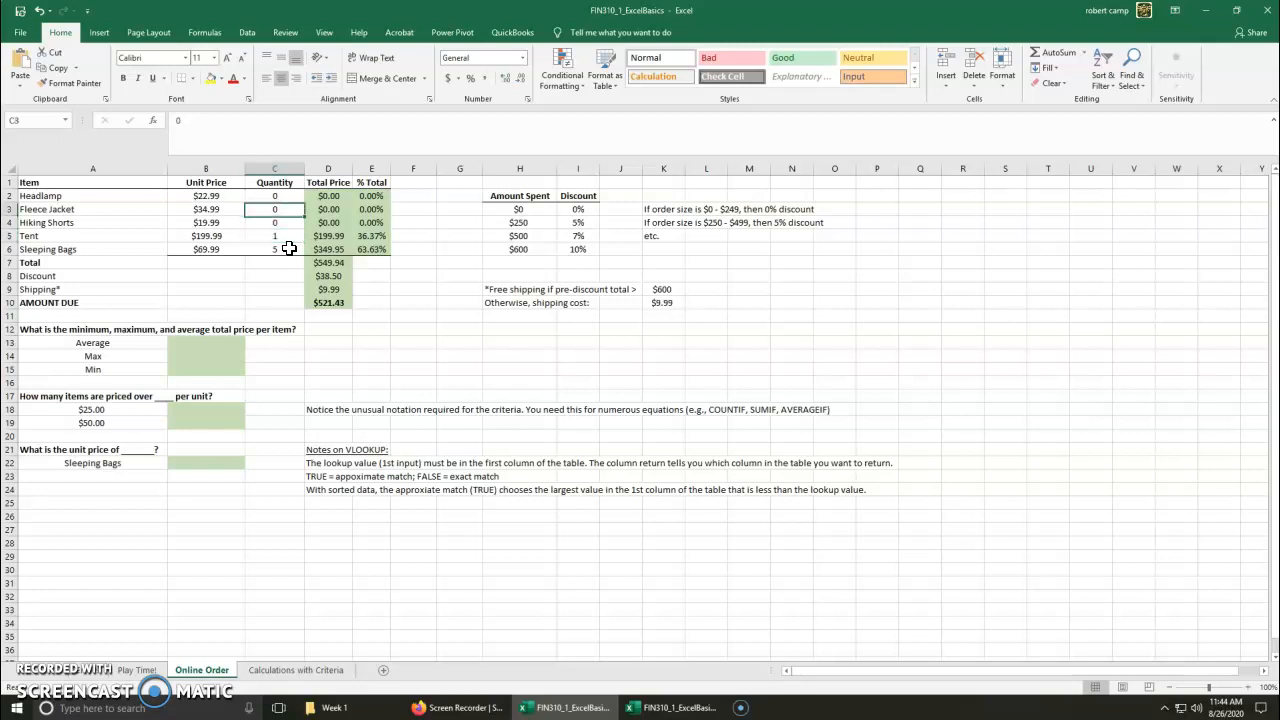
type("2")
key("Return")
type("5")
key("Return")
type("2")
key("Return")
key("Return")
type("2")
key("Return")
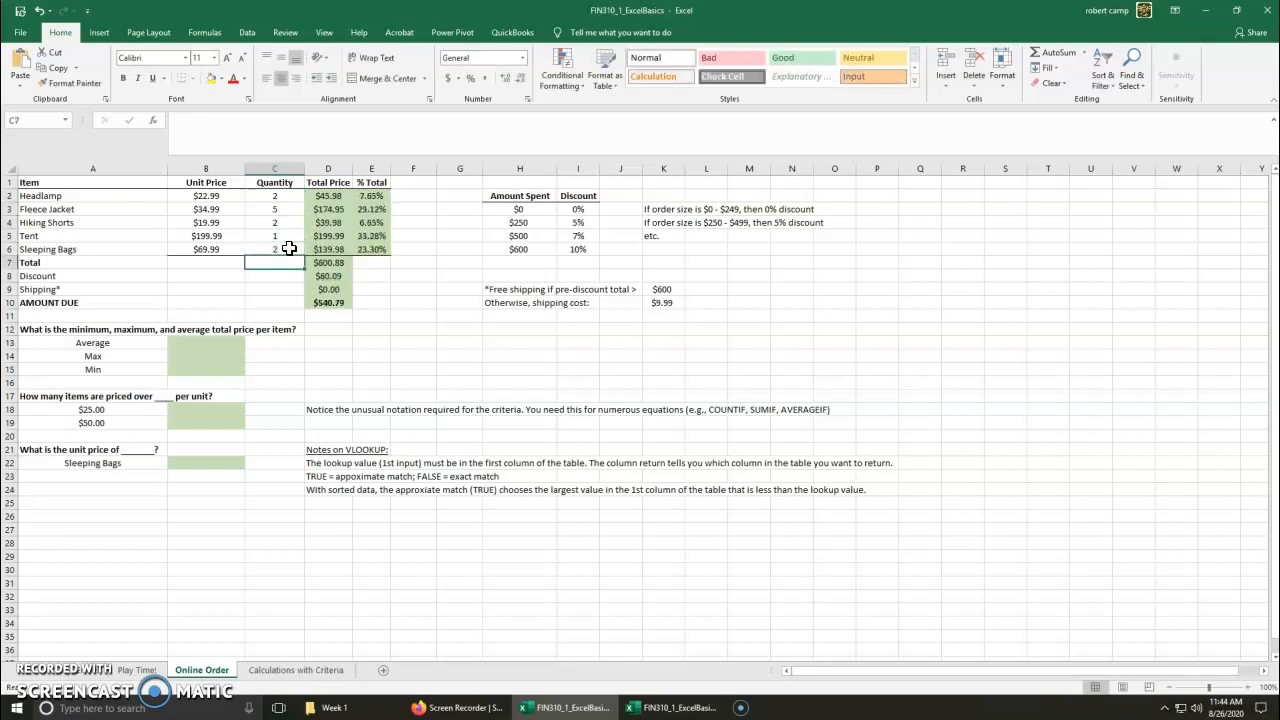